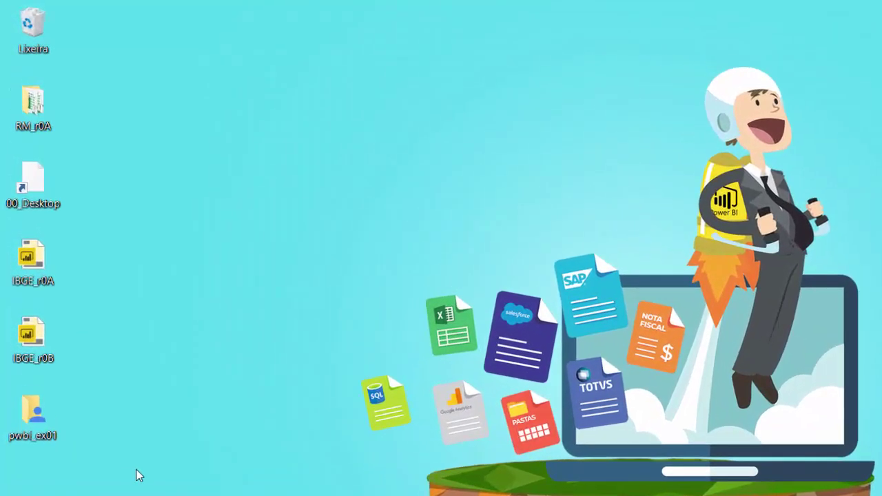
Step: Open the BD_vendas workbook from the pwbi_ex01 folder on the desktop
double_click(34, 416)
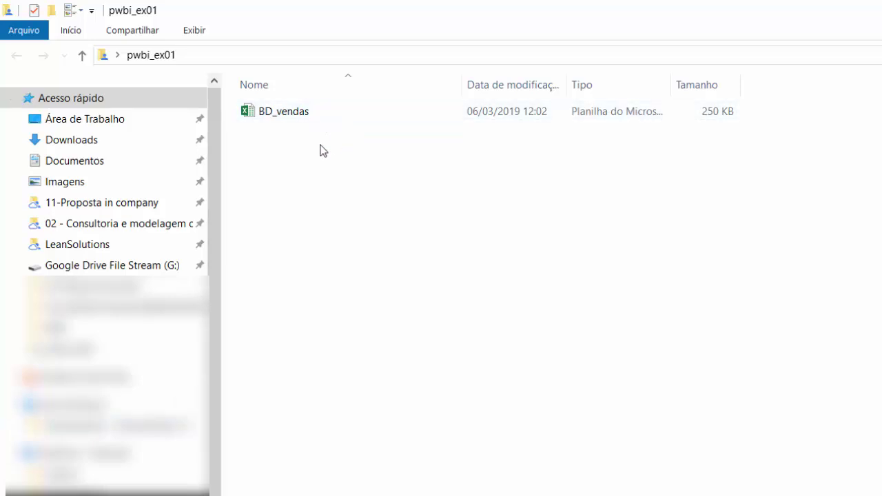
click(286, 114)
double_click(287, 114)
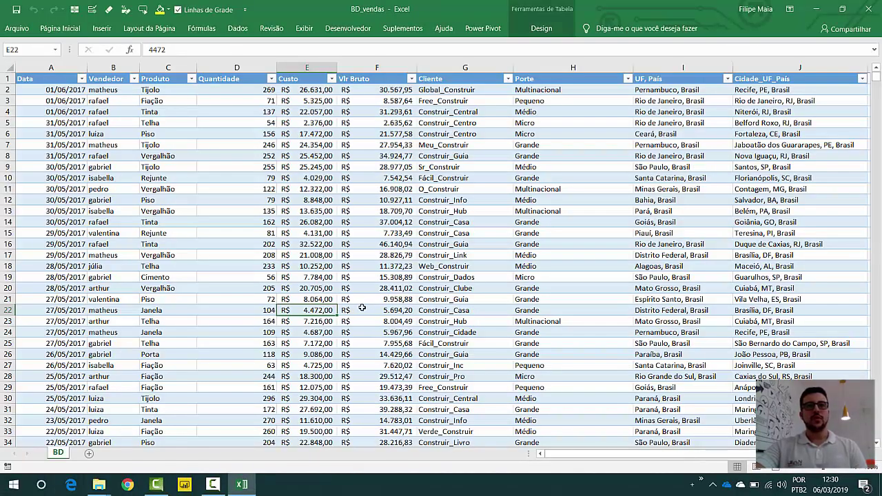
Step: Examine the sales table column by column, from Data through Cidade_UF_País, and close the workbook
click(359, 307)
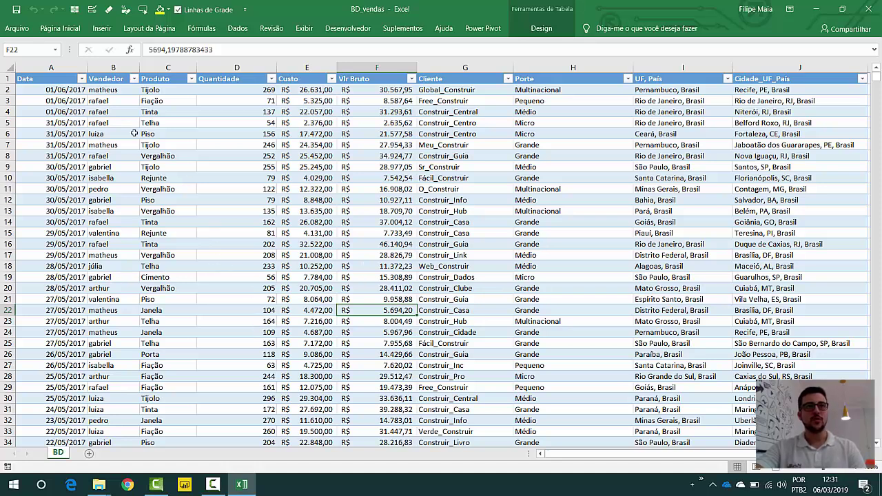
click(59, 67)
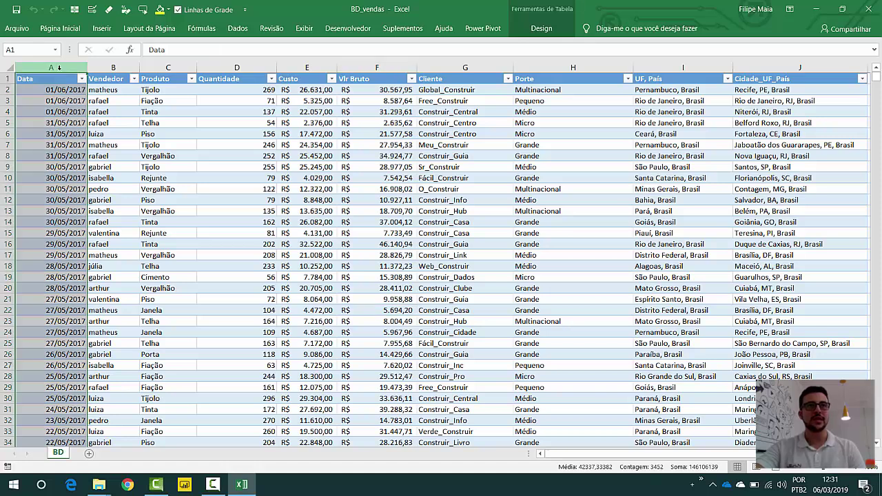
click(112, 67)
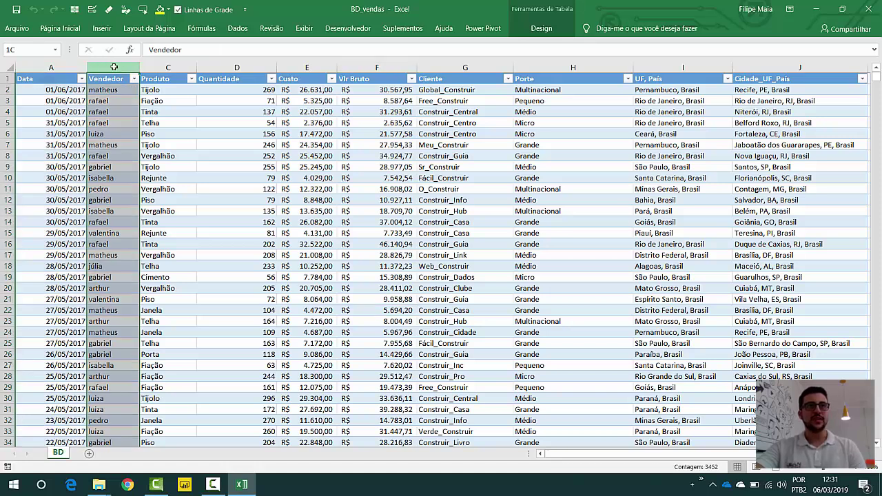
click(169, 66)
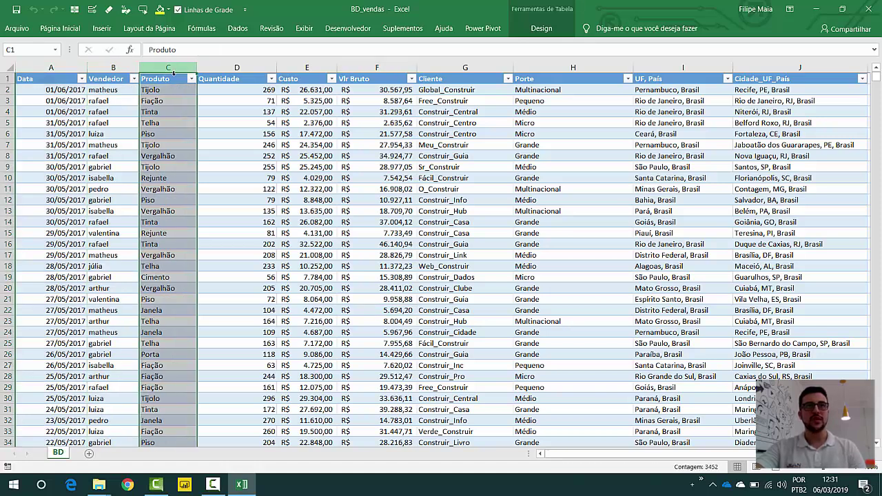
click(254, 73)
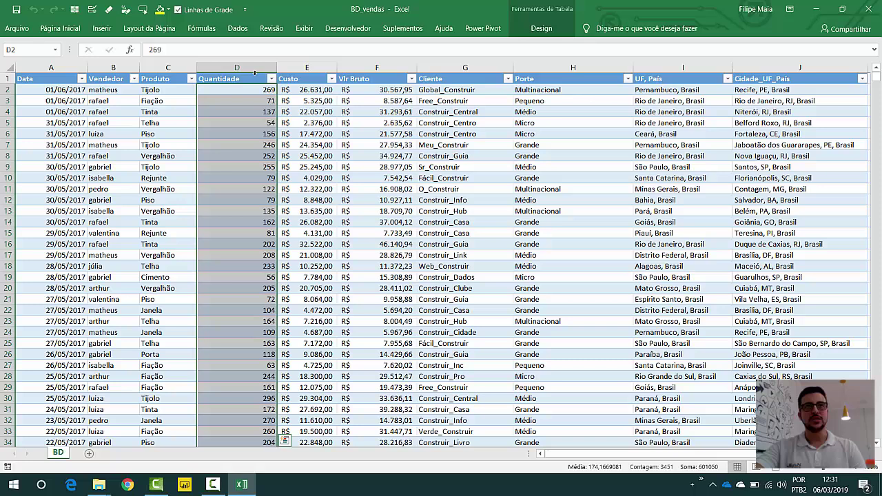
click(316, 77)
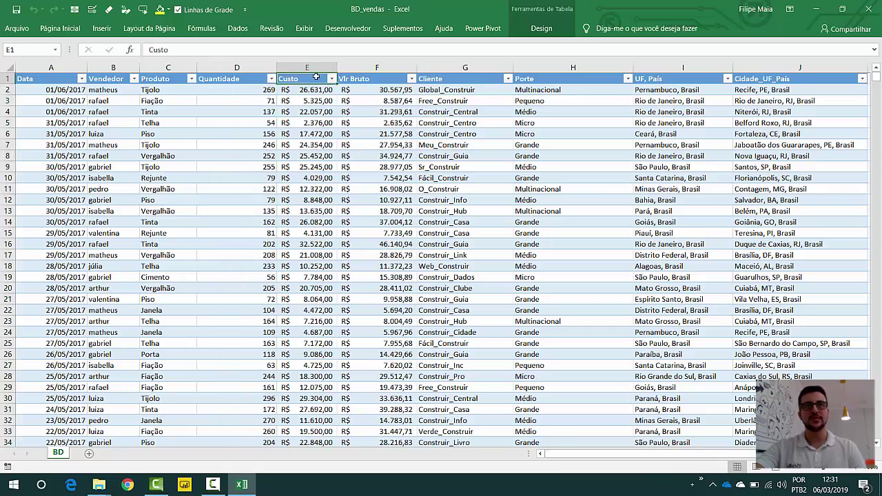
click(357, 66)
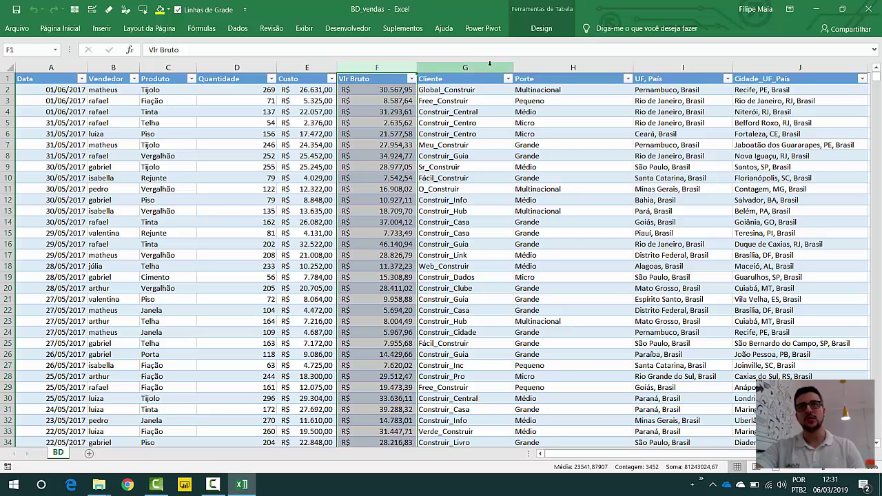
click(490, 67)
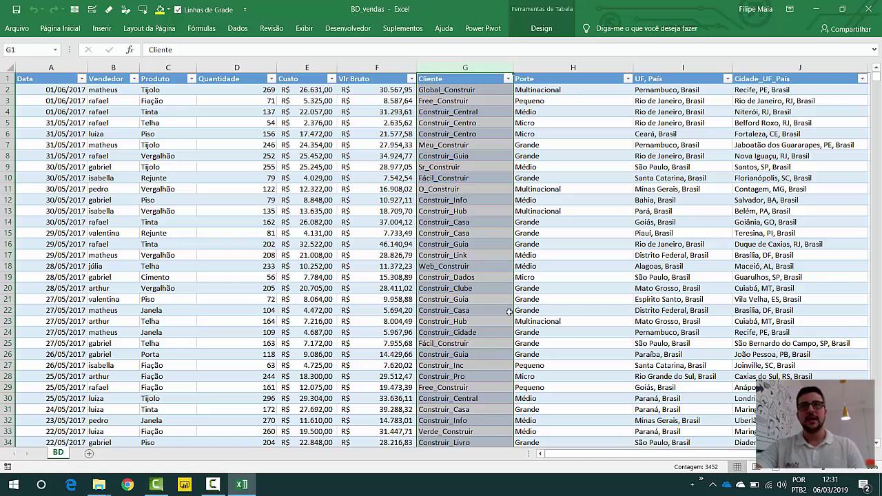
click(593, 69)
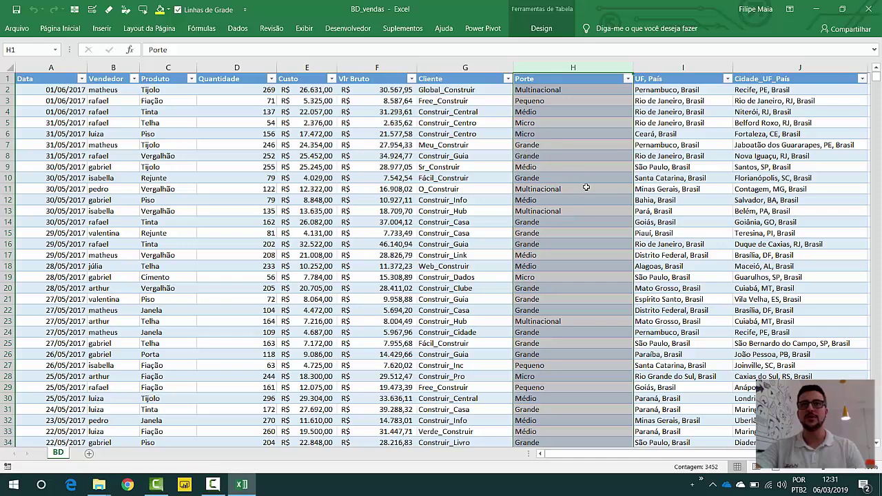
click(681, 67)
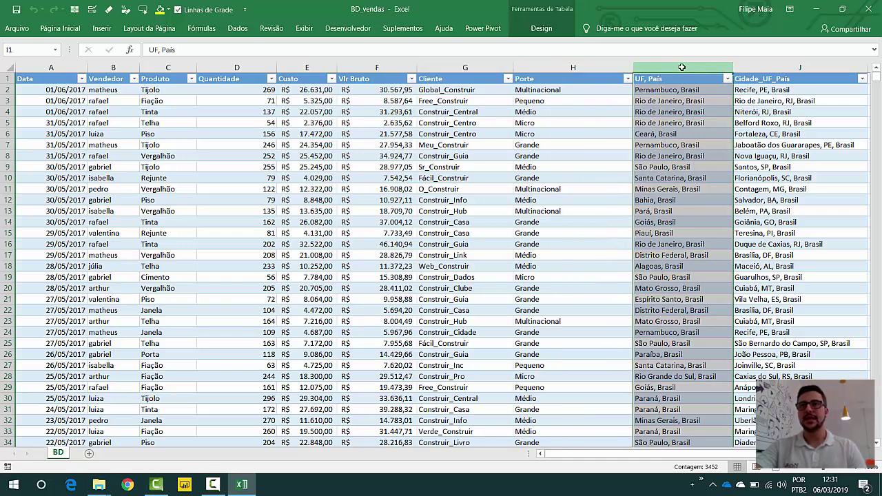
click(792, 67)
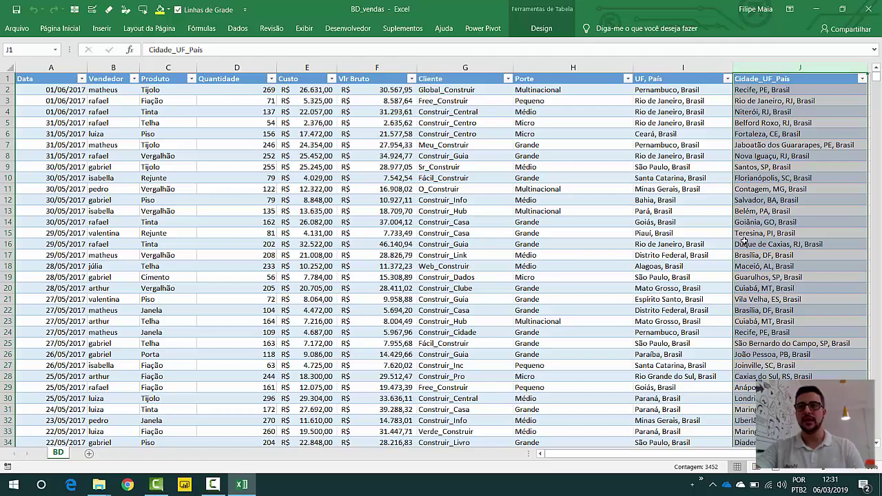
mouse_move(687, 457)
mouse_down()
mouse_move(696, 458)
mouse_move(684, 456)
mouse_up()
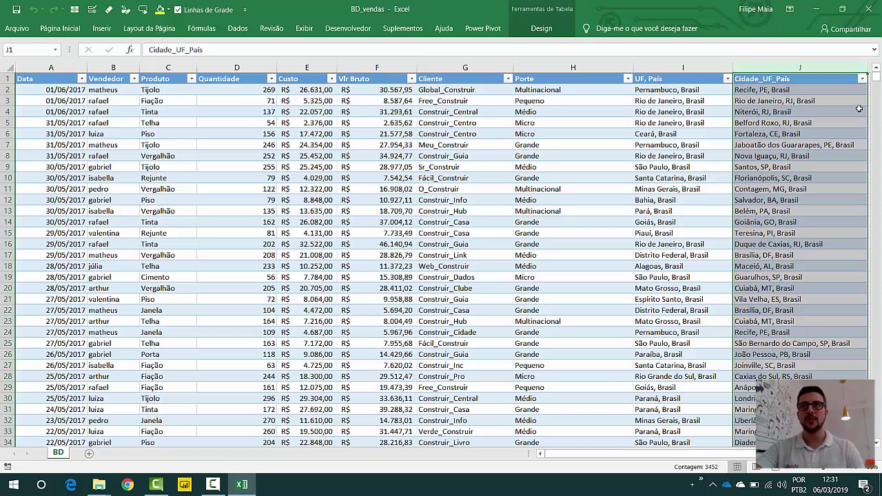
click(868, 14)
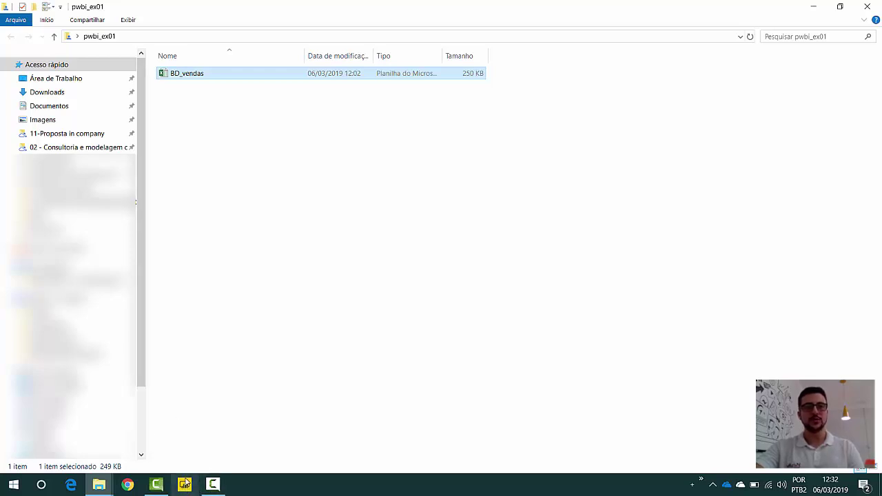
Step: Switch to Power BI Desktop and dismiss the registration form, sign-in prompt and start screen to reach the blank report
click(186, 485)
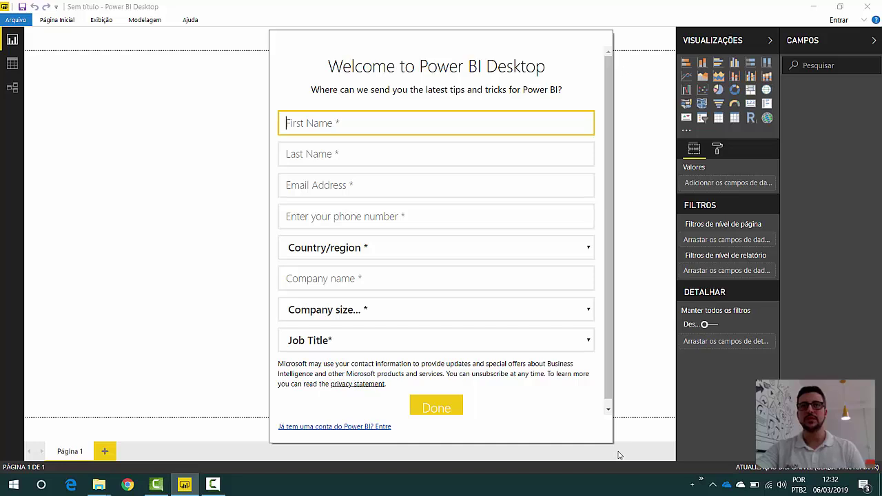
drag(609, 315, 610, 323)
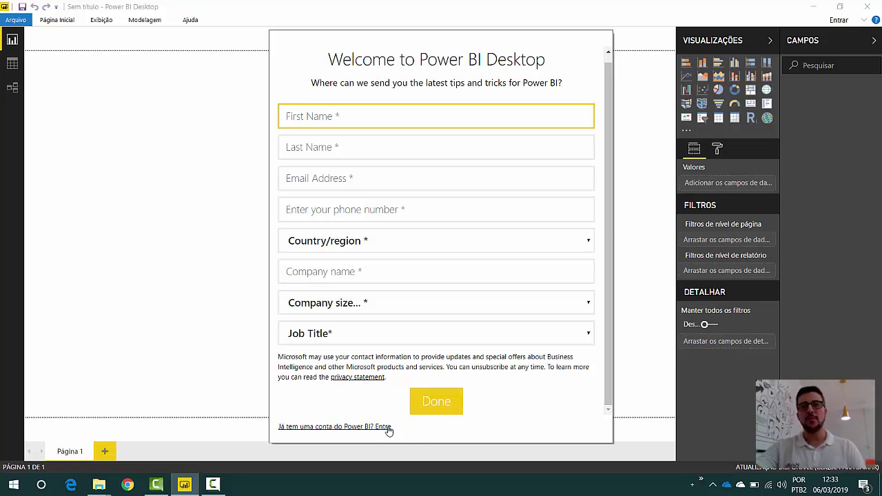
click(301, 427)
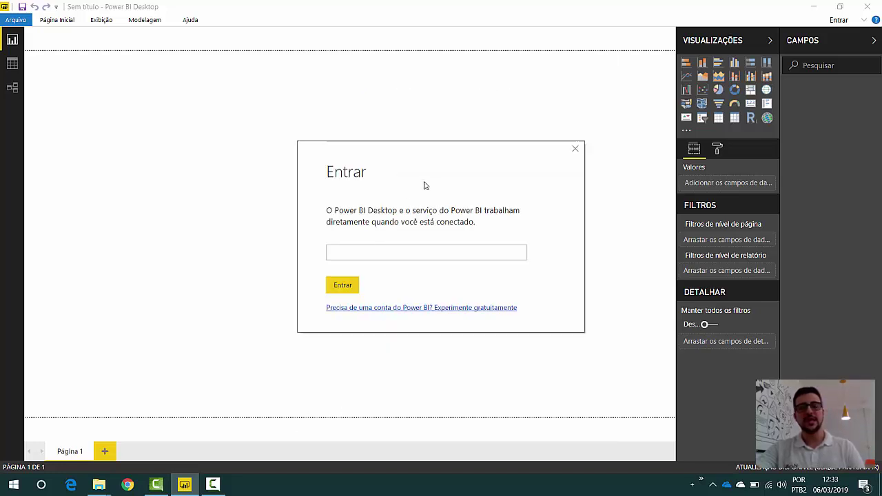
mouse_move(444, 156)
mouse_down()
mouse_move(456, 154)
mouse_move(419, 148)
mouse_move(448, 156)
mouse_move(435, 165)
mouse_up()
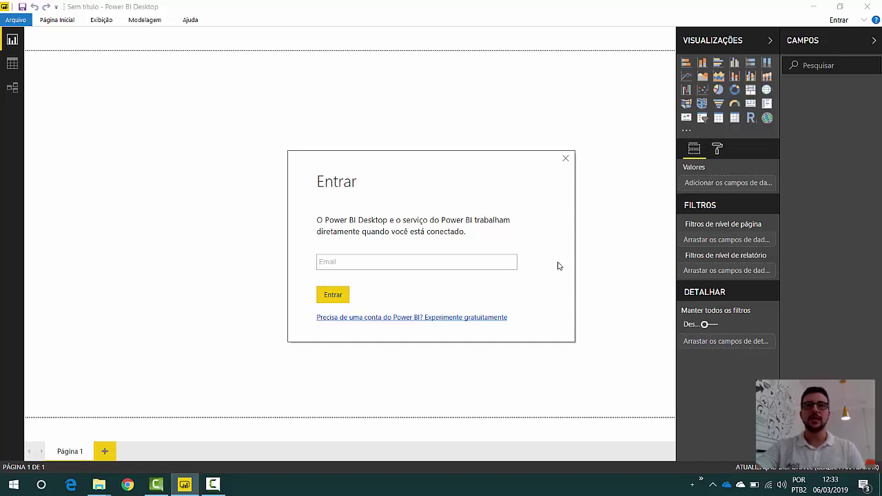
click(566, 160)
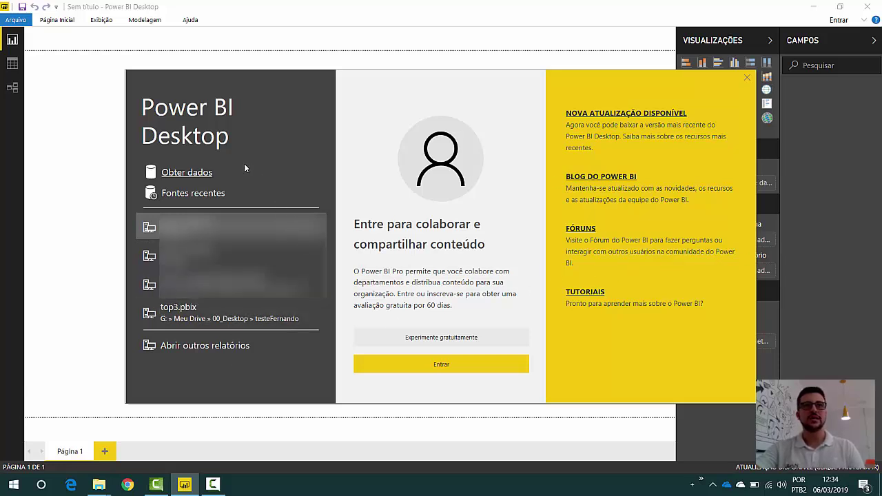
click(747, 80)
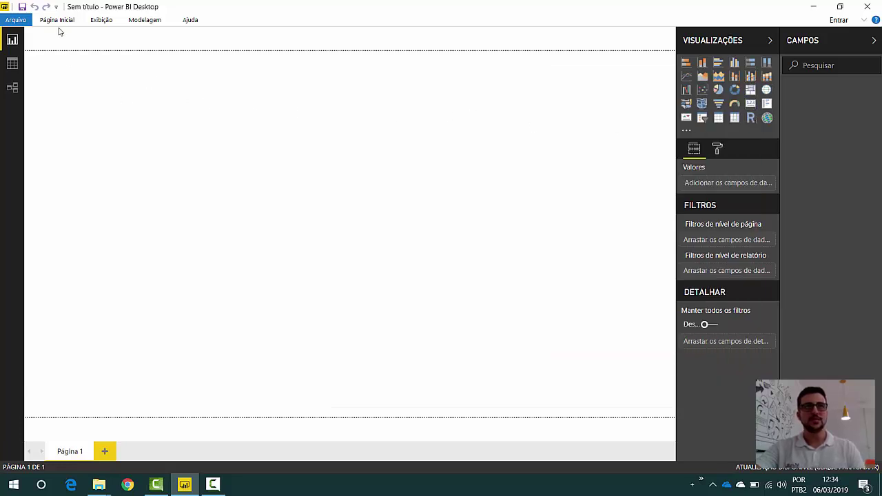
Step: Review the Página Inicial, Exibição, Modelagem and Ajuda command sets, ending on the Página Inicial commands
click(62, 25)
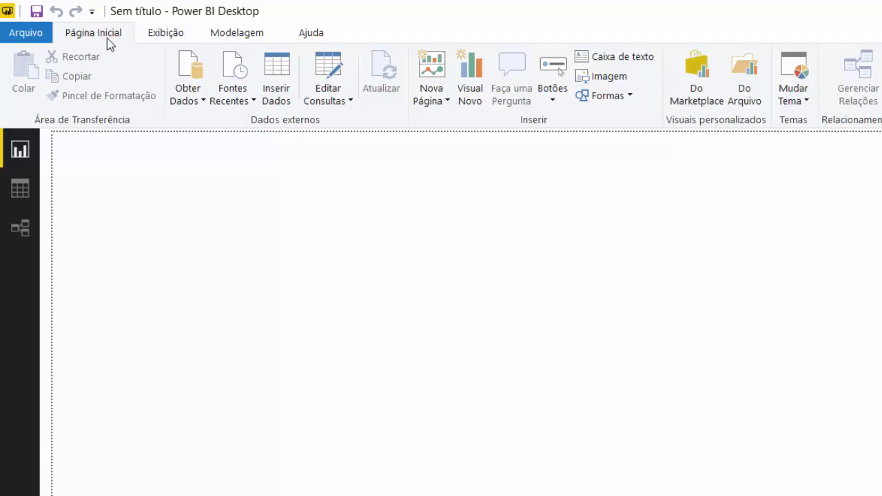
click(174, 35)
click(250, 37)
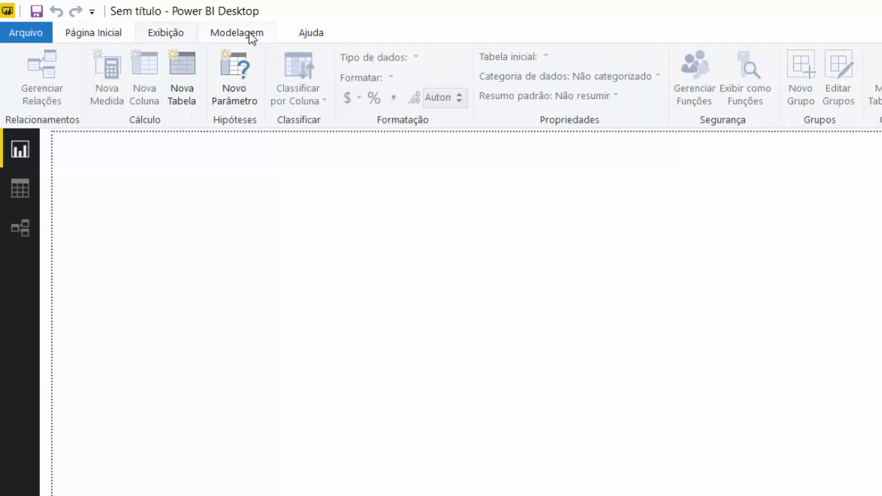
click(321, 33)
click(94, 37)
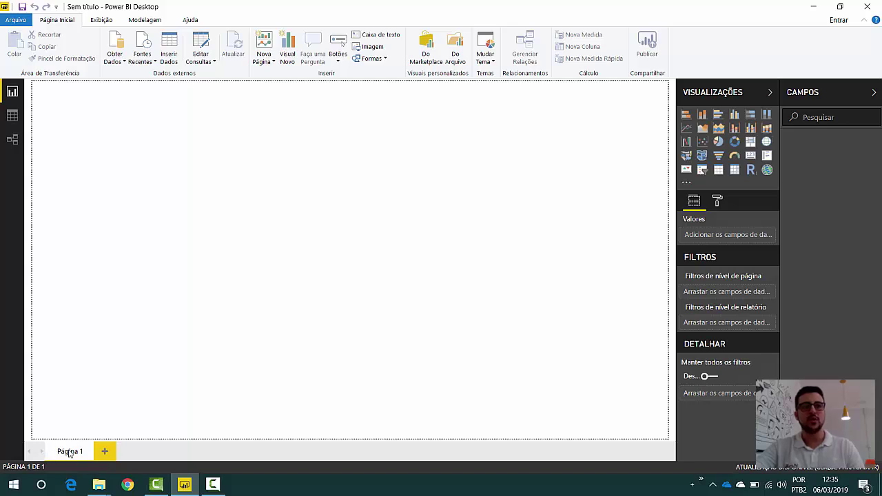
Step: Add a second report page and switch between it and Página 1
click(103, 452)
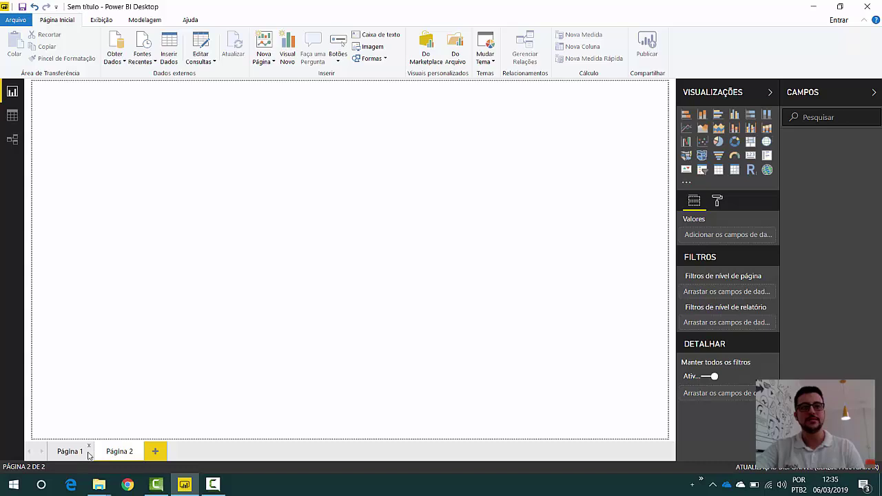
click(79, 454)
click(118, 453)
click(83, 452)
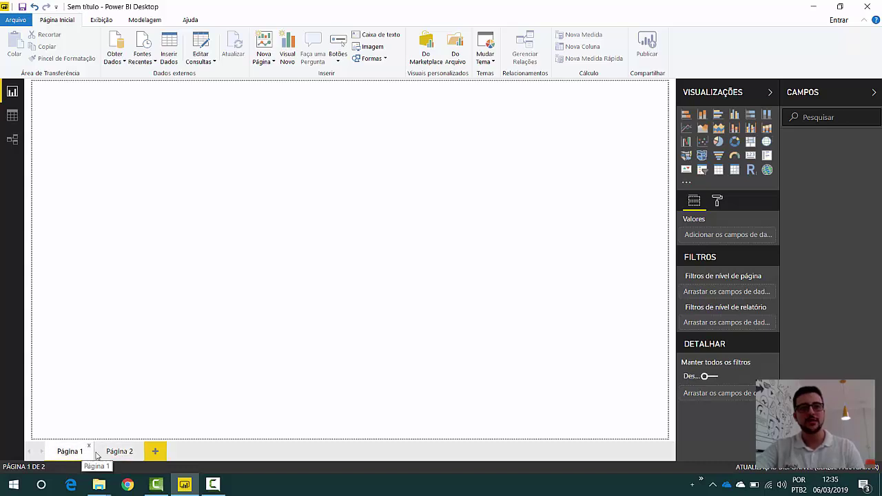
Step: Delete the report page Página 2 so that only Página 1 is kept
click(126, 452)
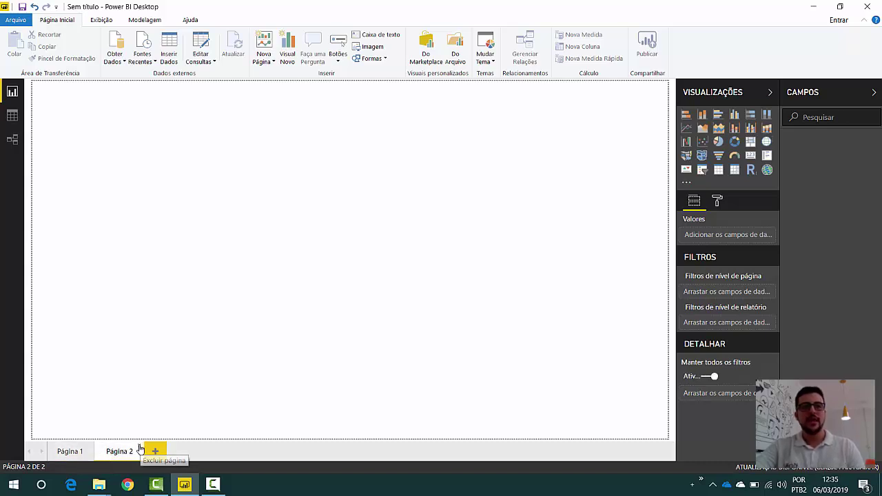
click(139, 447)
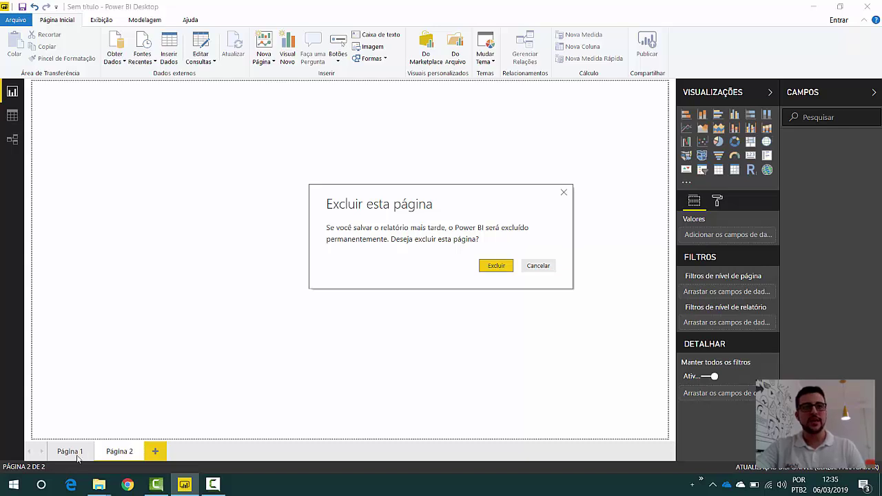
click(505, 269)
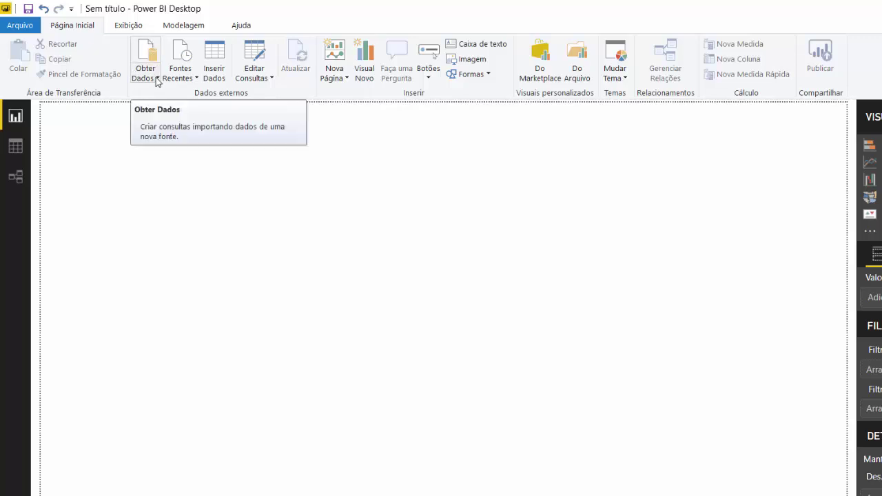
Step: Open the complete Obter Dados list of data sources, beyond the most common ones
click(157, 80)
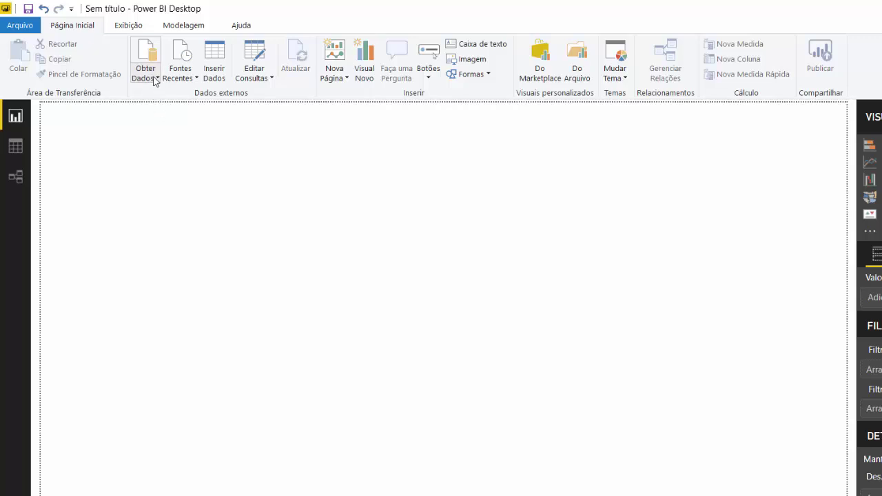
click(155, 80)
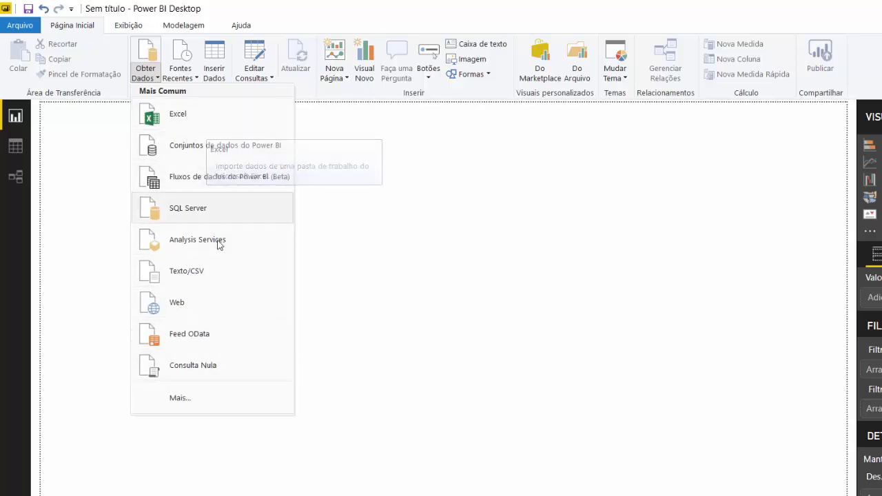
click(178, 398)
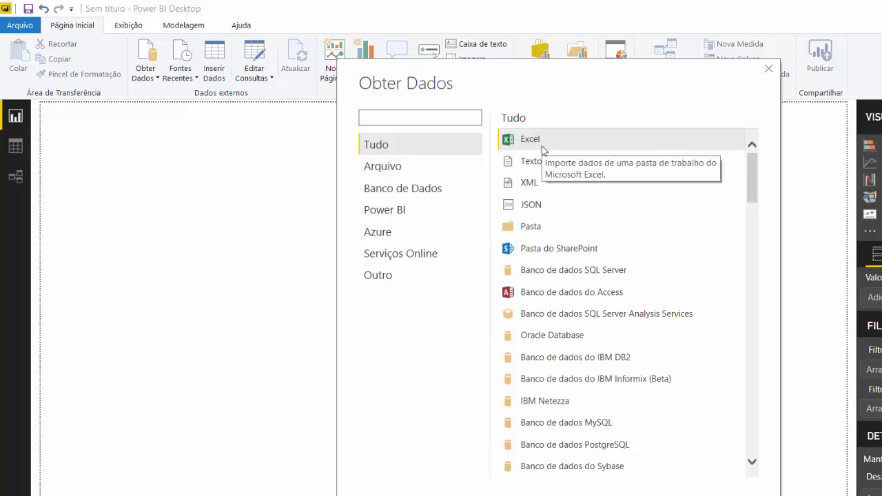
Step: Examine the file and database connectors, including Texto/CSV, XML, JSON, Pasta do SharePoint, SQL Server, Access and Oracle Database
click(574, 169)
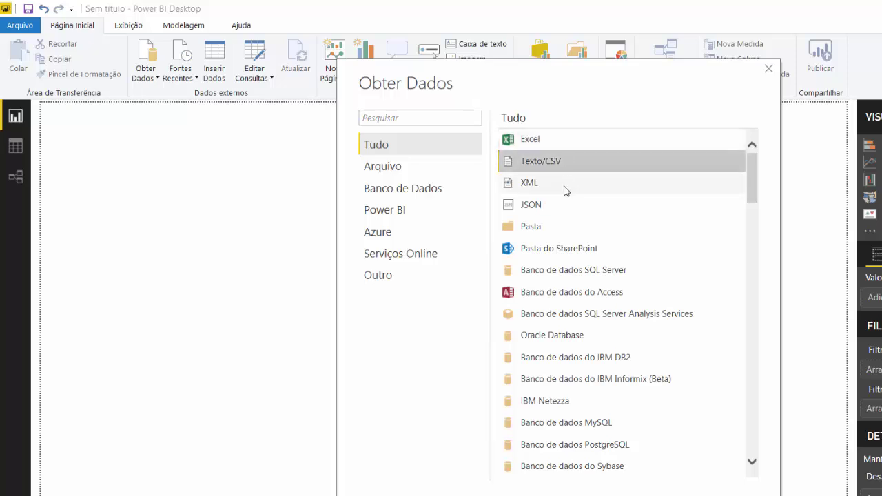
click(566, 190)
click(559, 209)
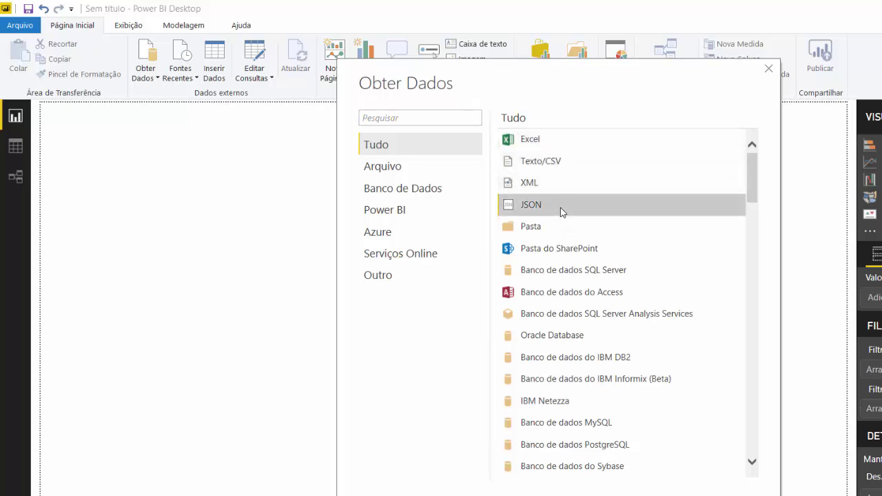
click(617, 252)
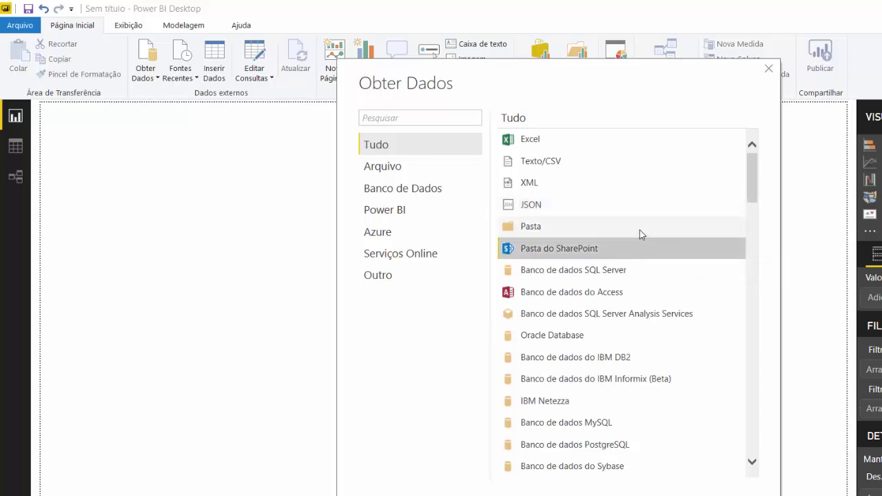
scroll(650, 299, down, 5)
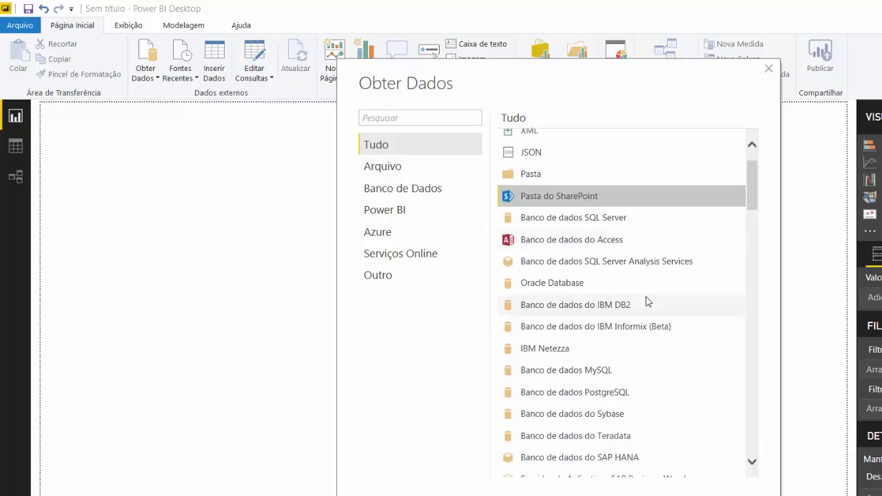
scroll(649, 310, up, 3)
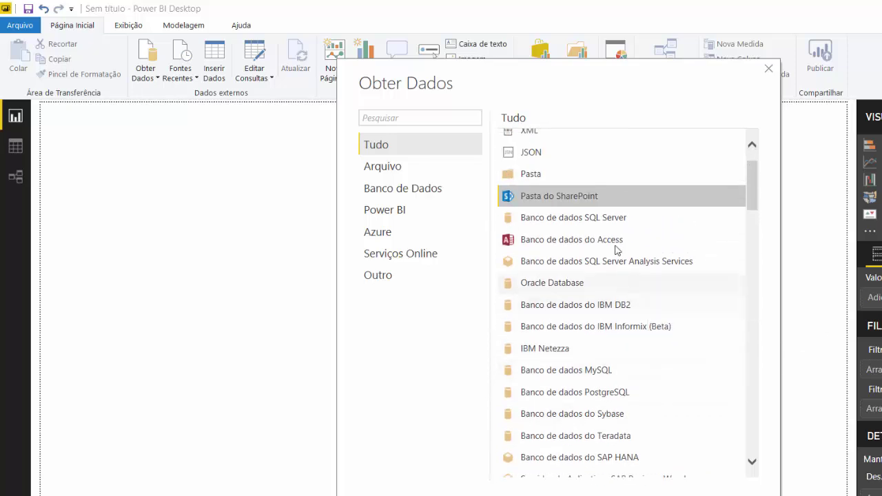
click(614, 218)
click(615, 243)
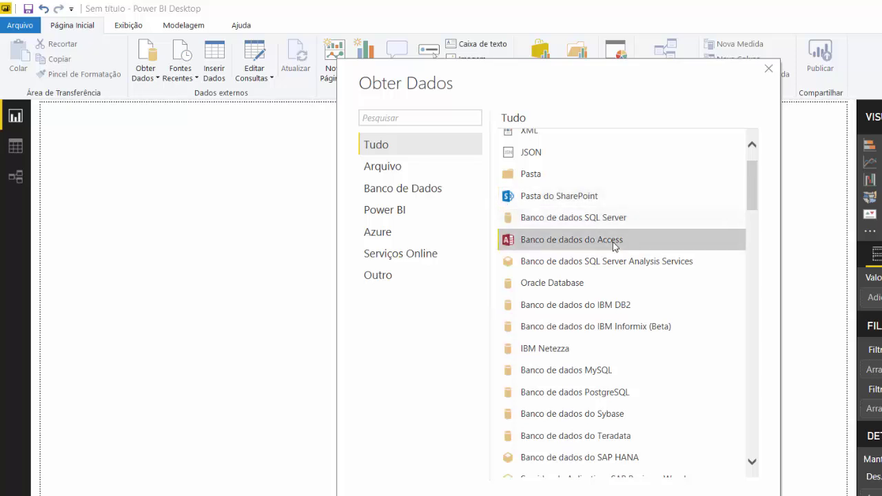
click(609, 288)
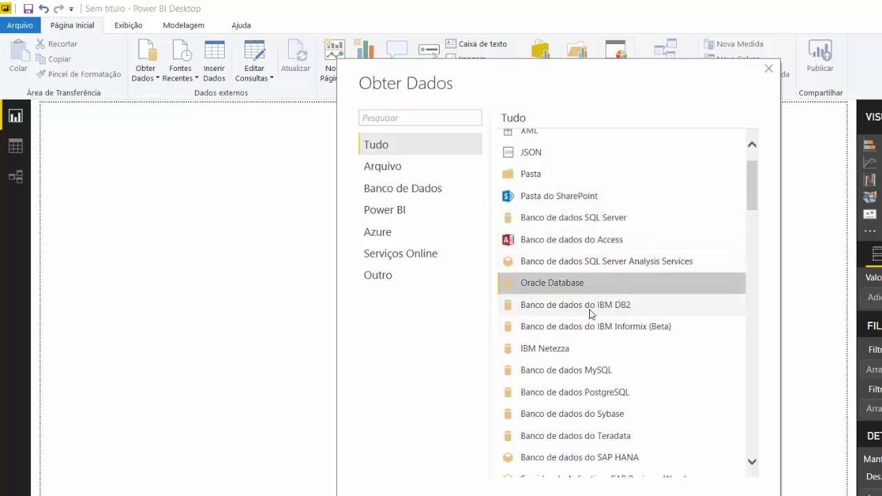
Step: Look through the remaining connectors, from the Azure, Dynamics, Salesforce and Facebook sources to Web and Consulta Nula
scroll(594, 317, down, 5)
scroll(598, 308, down, 4)
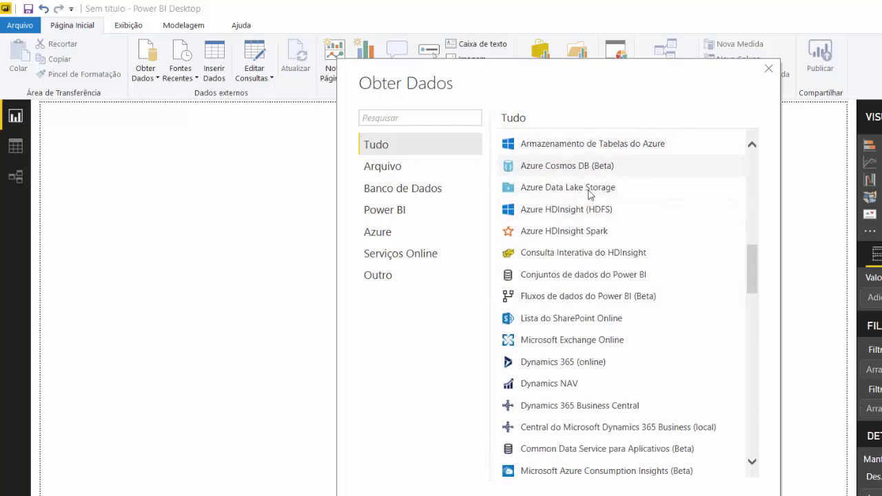
scroll(610, 189, up, 2)
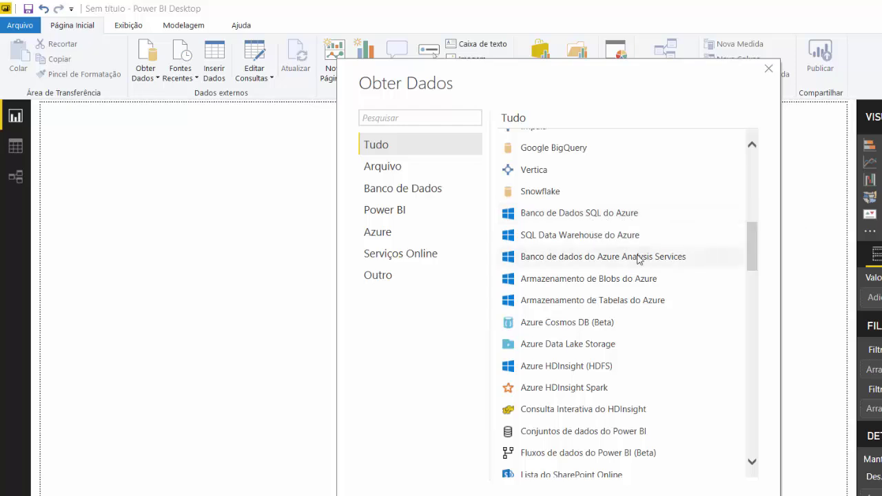
scroll(665, 298, down, 1)
scroll(666, 298, down, 5)
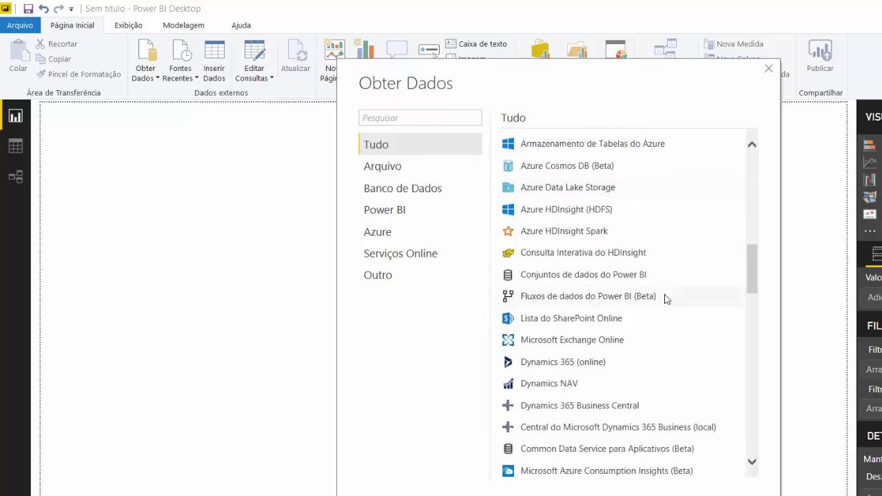
scroll(640, 295, down, 2)
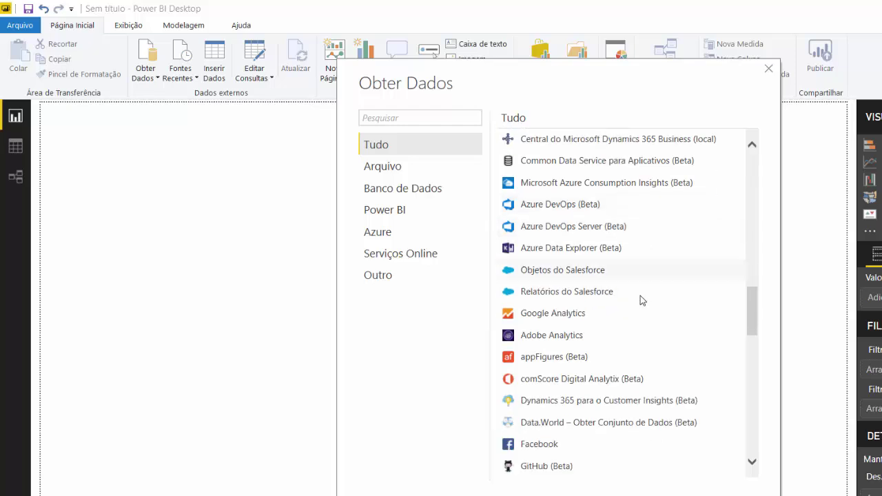
scroll(638, 276, down, 2)
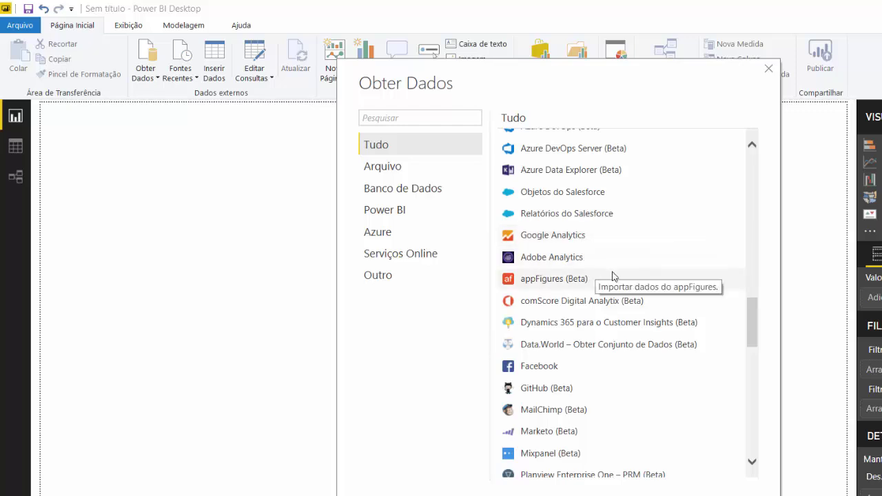
scroll(606, 314, down, 2)
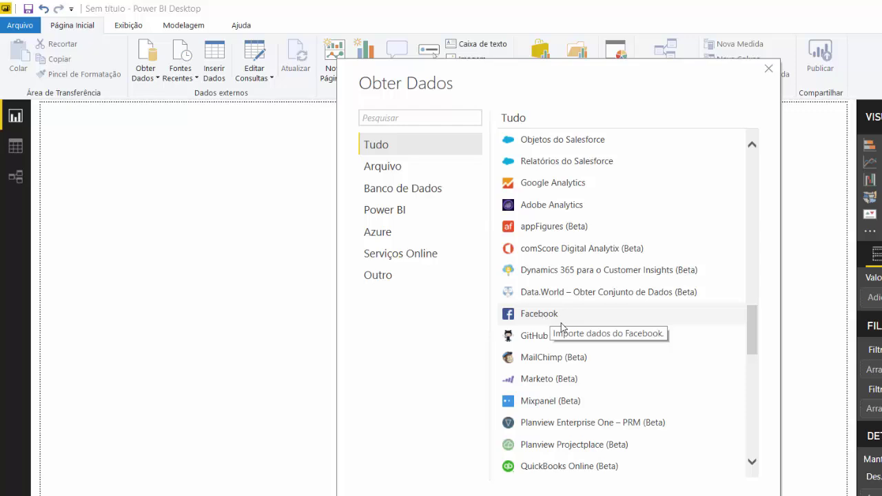
scroll(623, 341, down, 1)
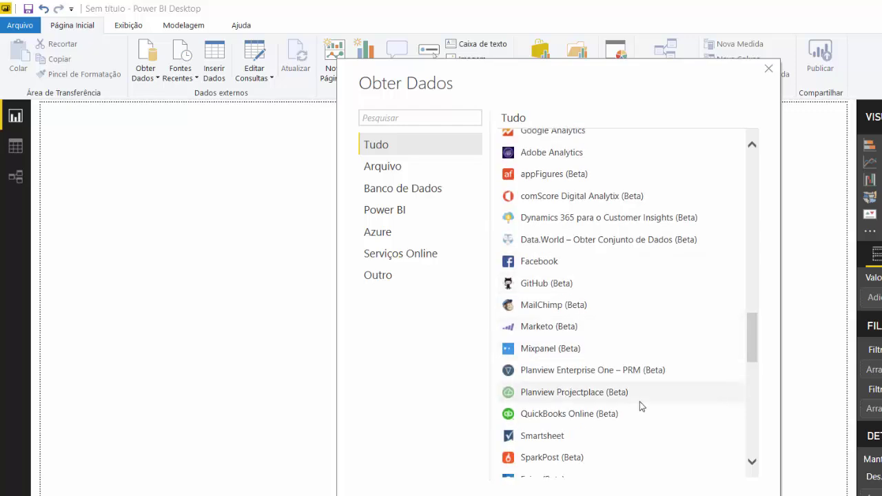
scroll(634, 386, down, 2)
scroll(638, 407, down, 3)
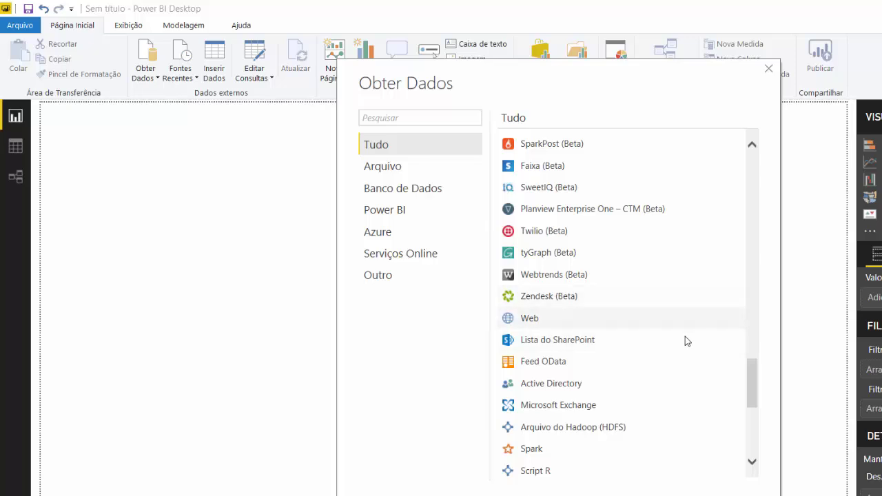
scroll(685, 338, down, 2)
click(531, 213)
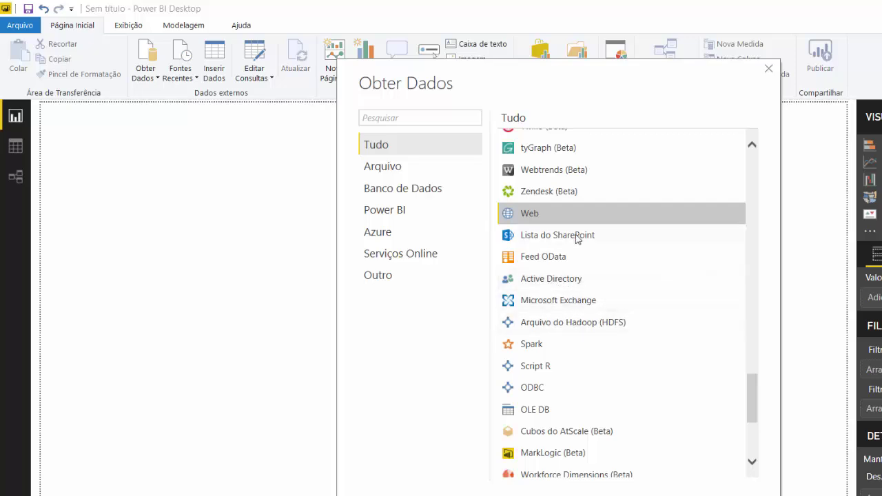
scroll(697, 324, down, 3)
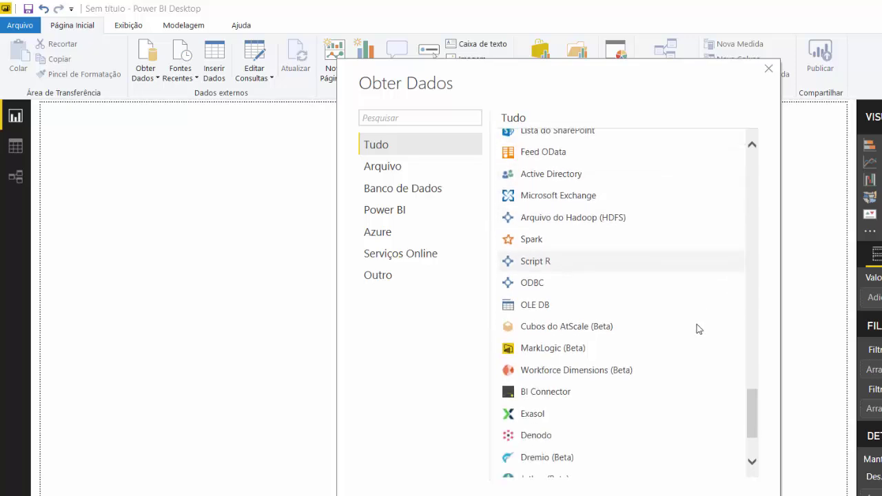
scroll(697, 329, down, 1)
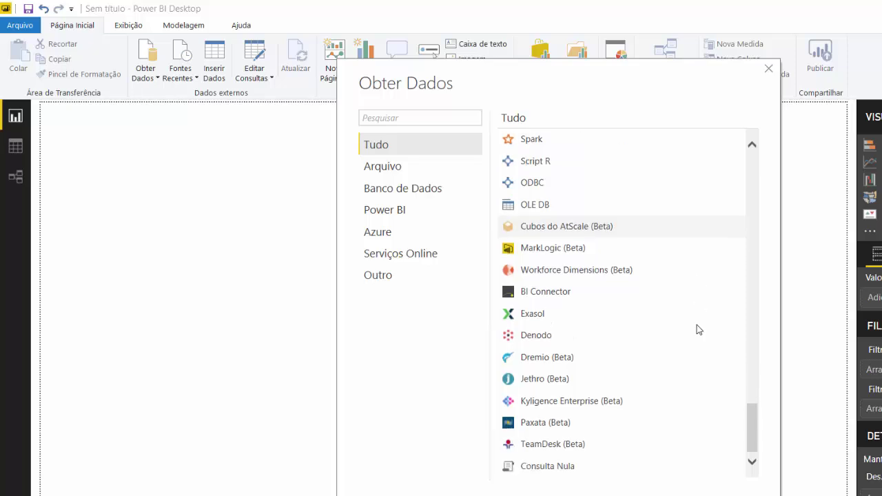
scroll(695, 345, up, 13)
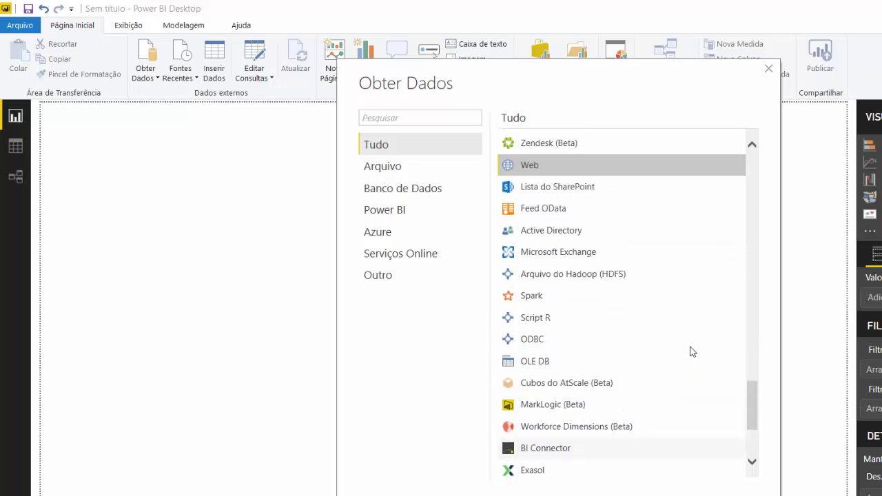
scroll(696, 362, up, 13)
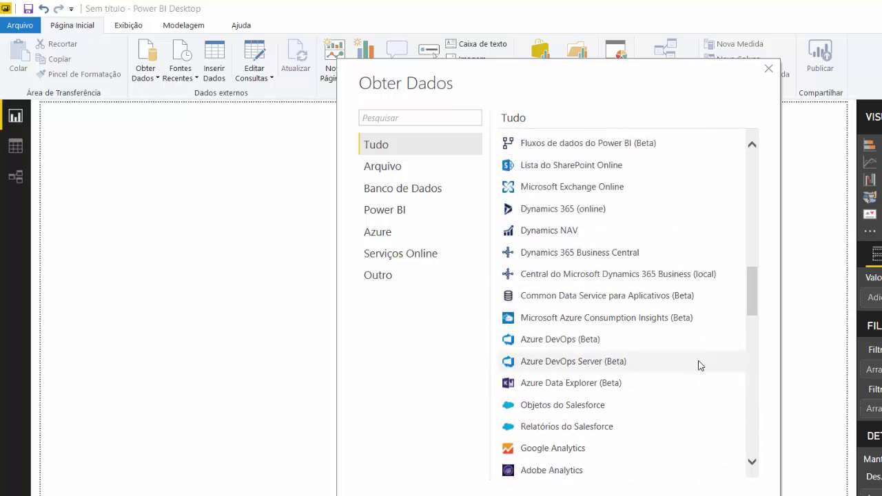
scroll(700, 371, up, 3)
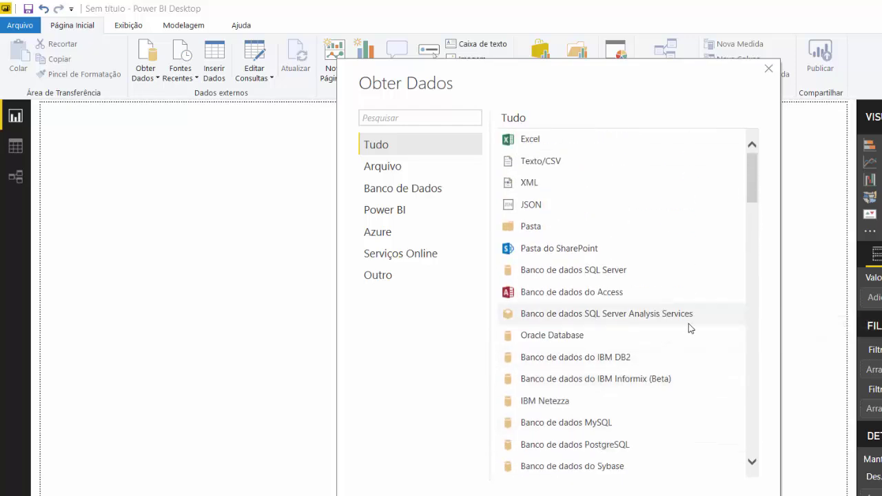
Step: Connect to an Excel source and open the BD_vendas workbook from the pwbi_ex01 folder in Área de Trabalho
click(550, 143)
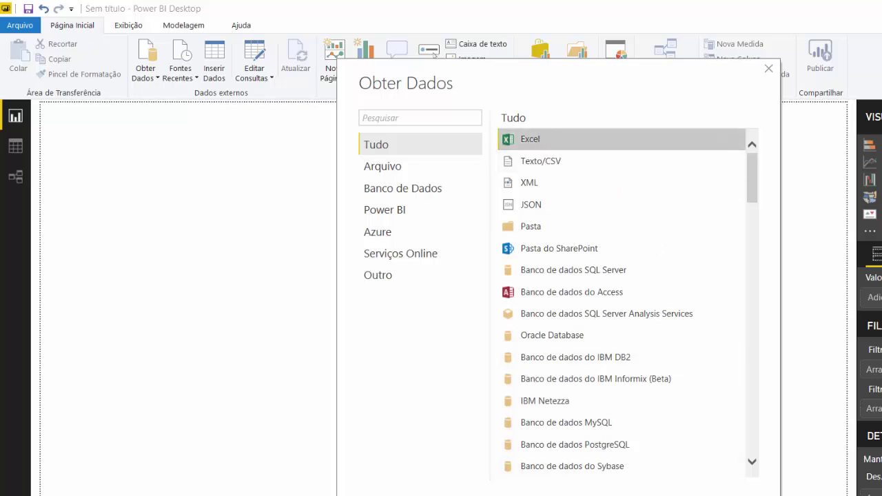
key(Return)
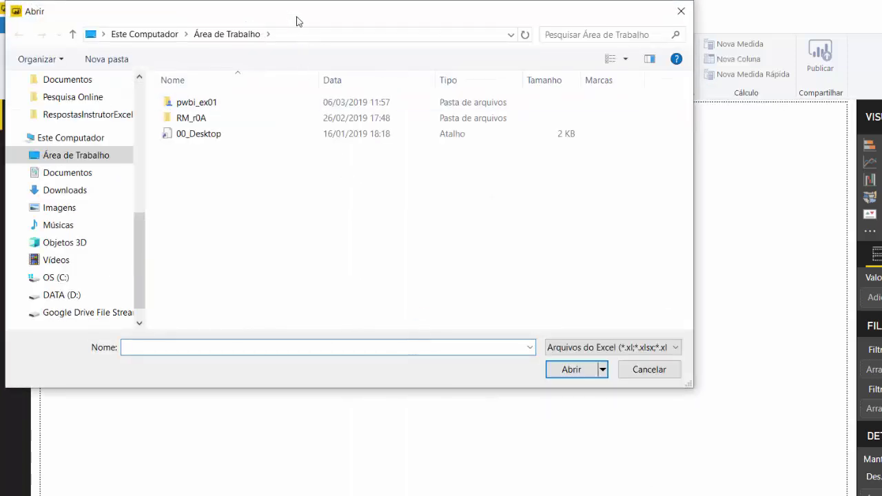
drag(298, 22, 474, 105)
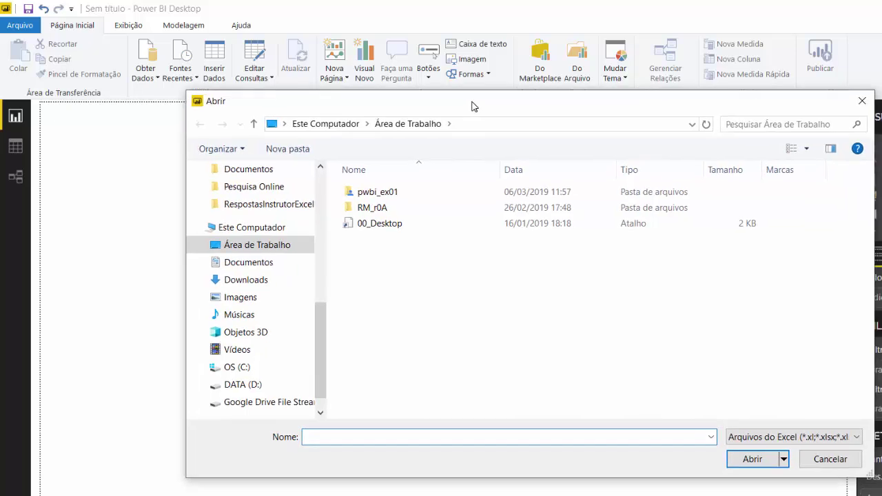
drag(679, 110, 661, 93)
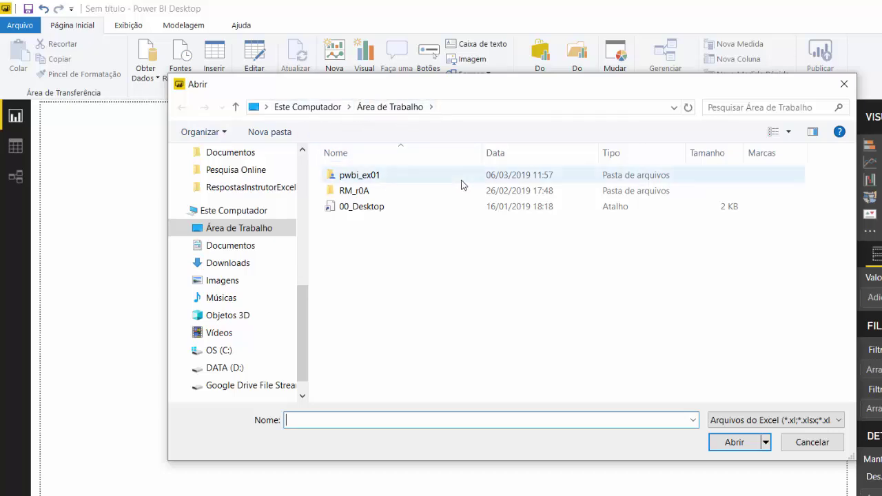
double_click(368, 176)
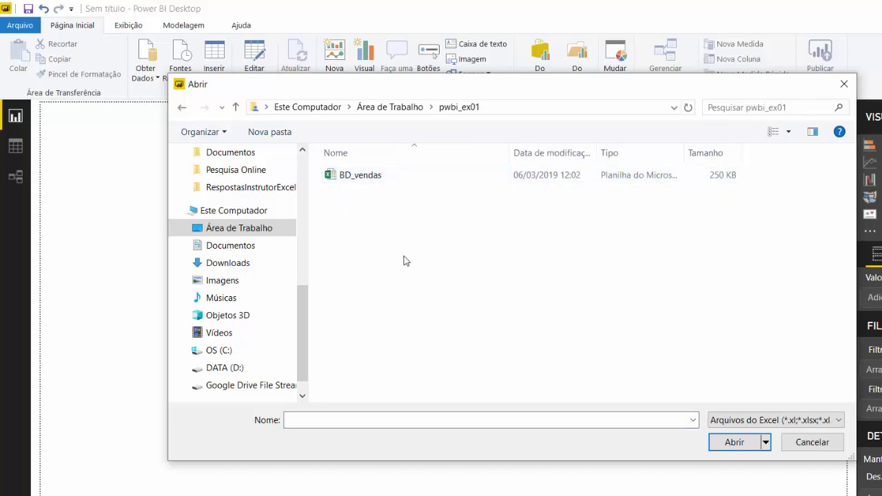
click(357, 178)
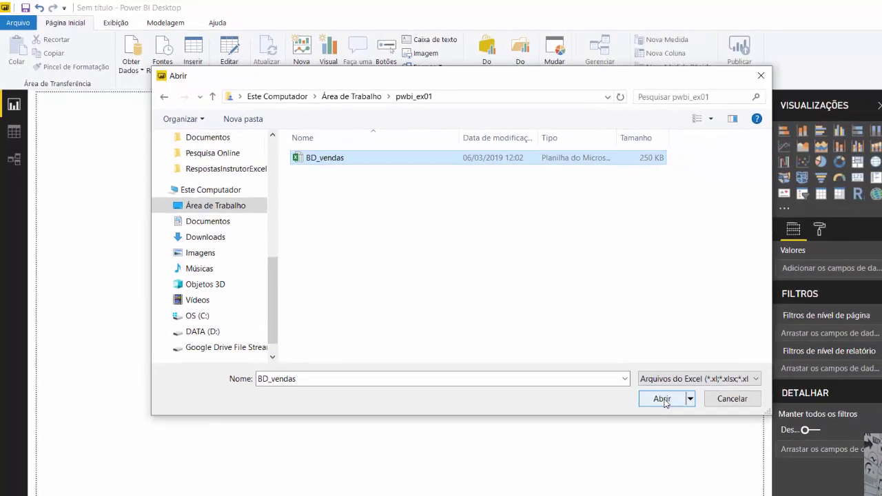
click(664, 399)
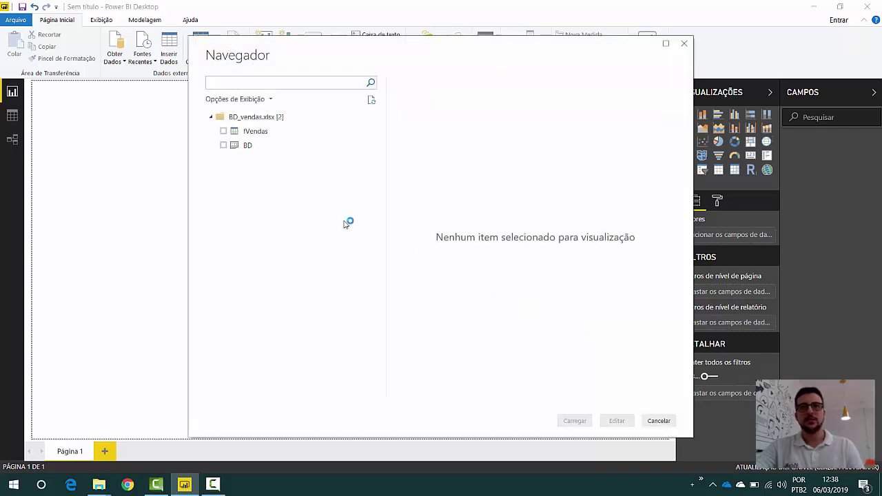
Step: Select the fVendas table of BD_vendas.xlsx for import and preview its data
drag(454, 54, 398, 43)
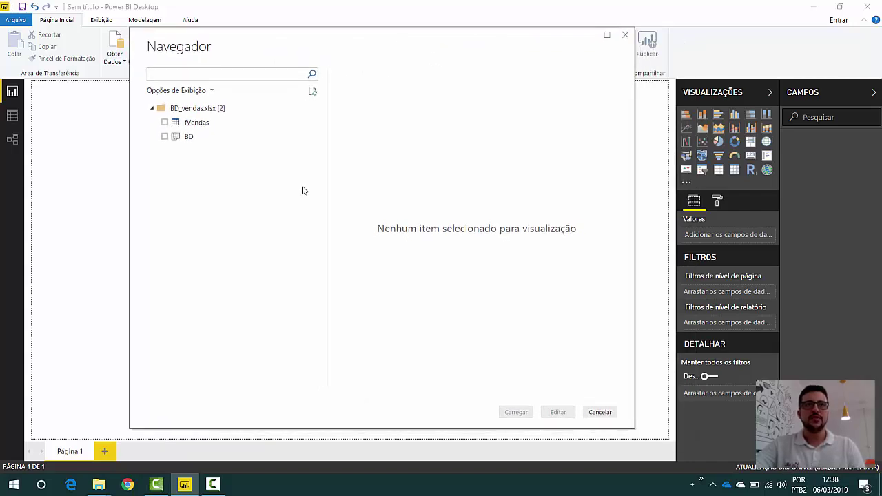
click(165, 123)
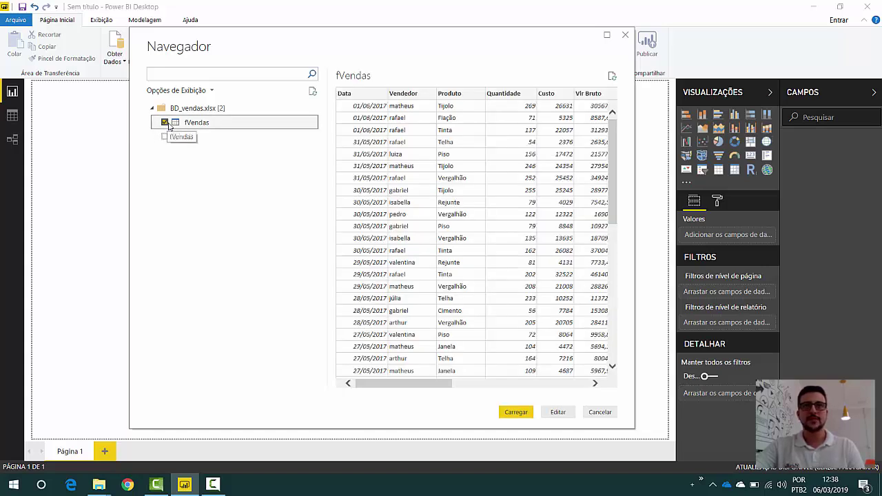
drag(378, 386, 356, 390)
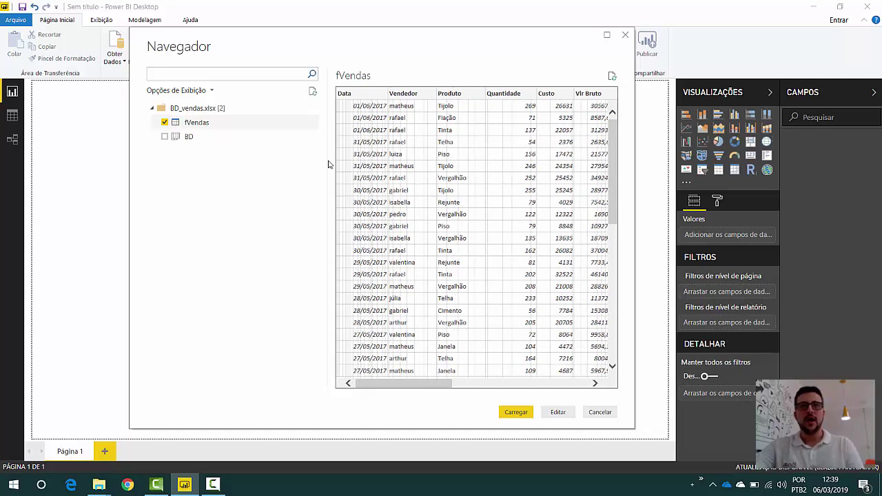
drag(355, 60, 345, 57)
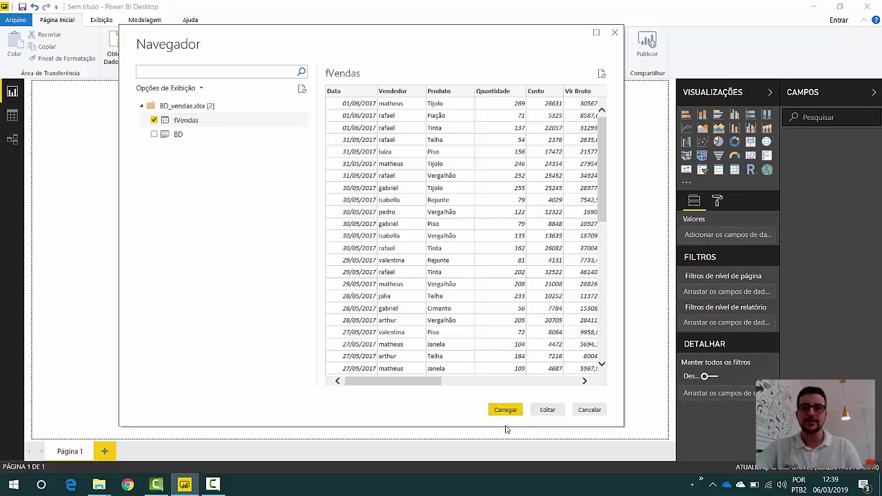
Step: Open the fVendas table for editing in the Power Query Editor instead of loading it directly
click(551, 410)
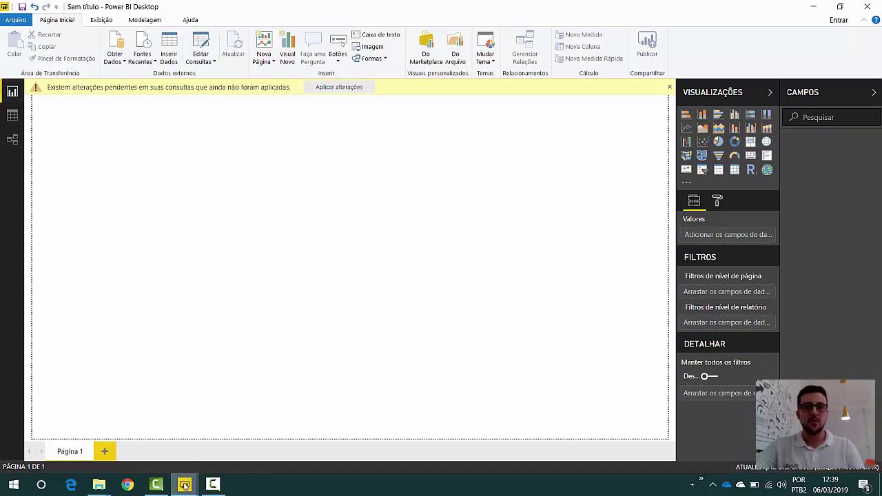
mouse_move(184, 486)
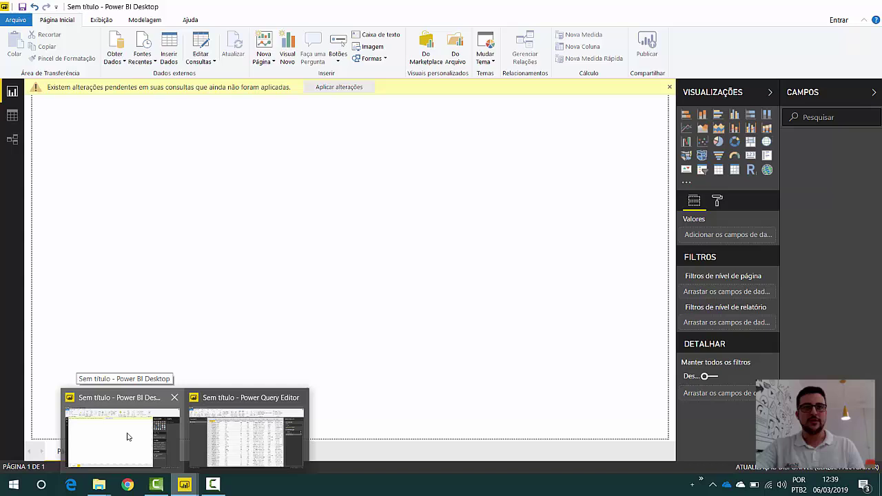
mouse_move(201, 437)
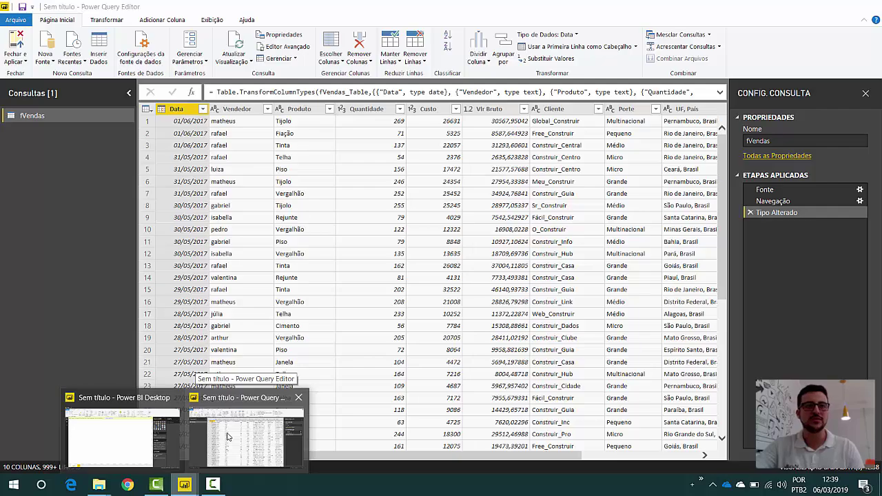
click(228, 436)
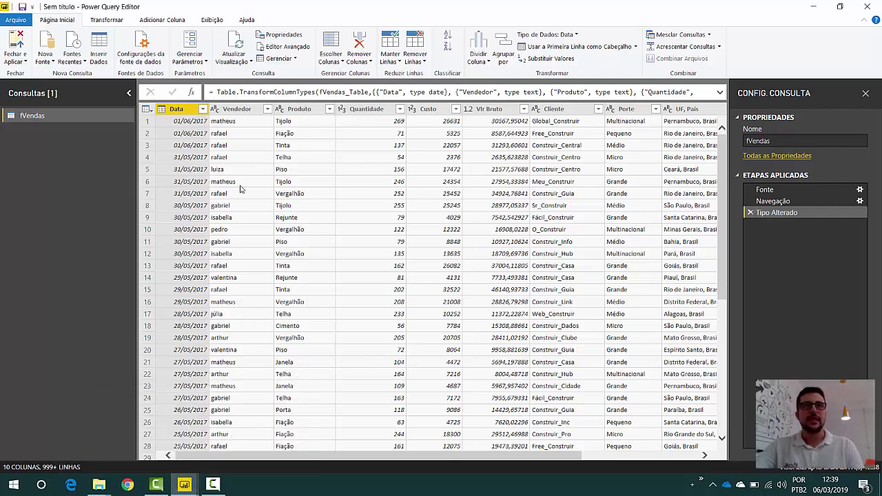
mouse_move(246, 8)
mouse_down()
mouse_move(271, 61)
mouse_move(293, 65)
mouse_move(262, 170)
mouse_move(344, 248)
mouse_move(351, 231)
mouse_move(458, 229)
mouse_move(444, 271)
mouse_move(345, 181)
mouse_move(363, 119)
mouse_move(262, 2)
mouse_up()
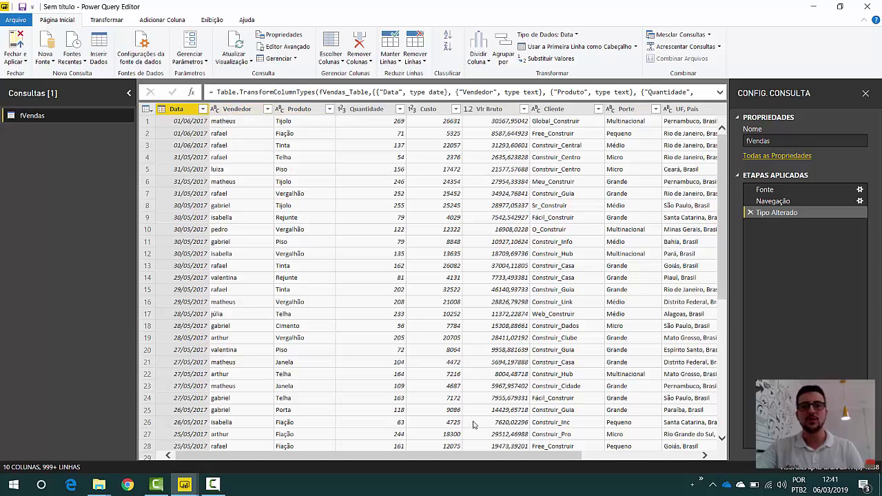
drag(446, 456, 416, 464)
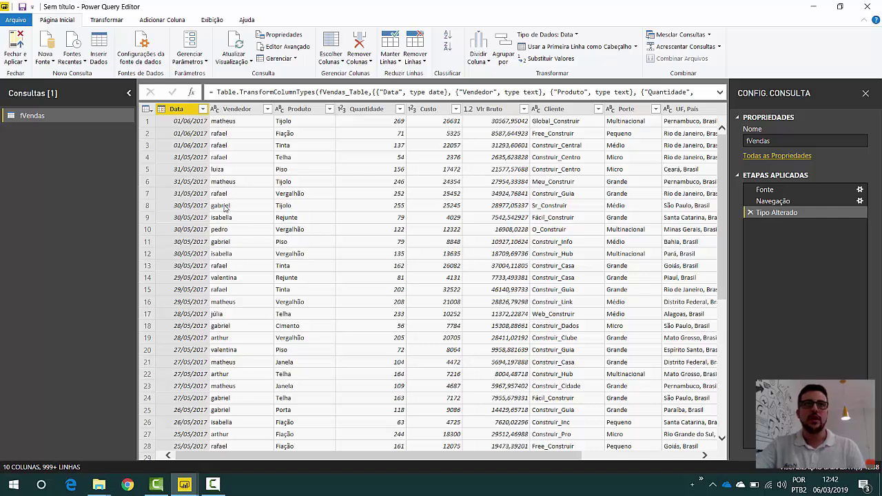
Step: Check the data types assigned to the Data, Vendedor and Quantidade columns and the alternatives offered
click(162, 109)
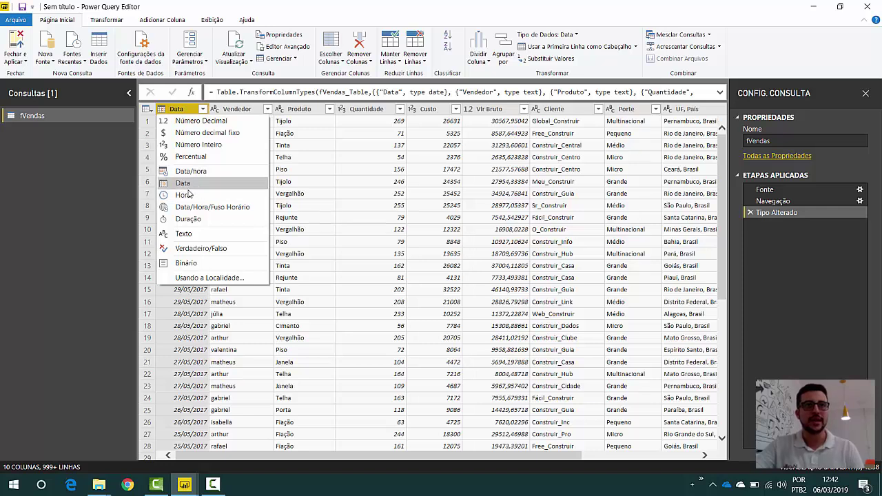
click(164, 113)
click(163, 109)
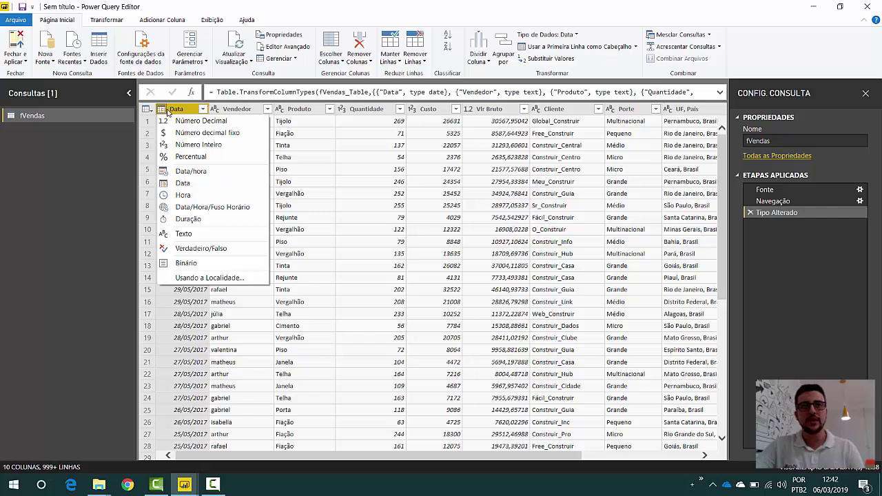
click(175, 112)
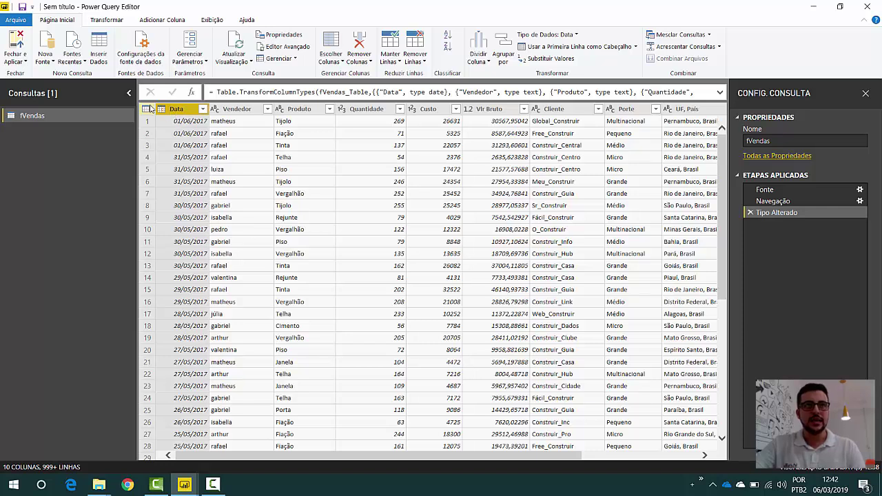
click(216, 109)
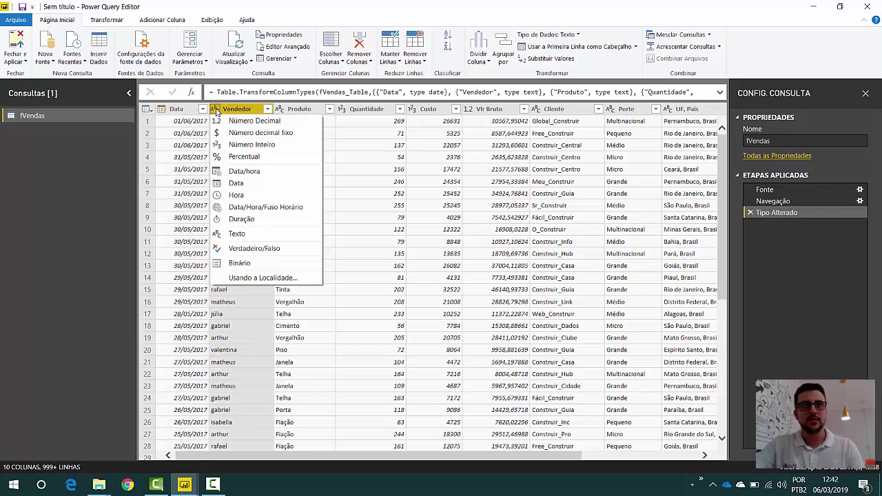
click(253, 112)
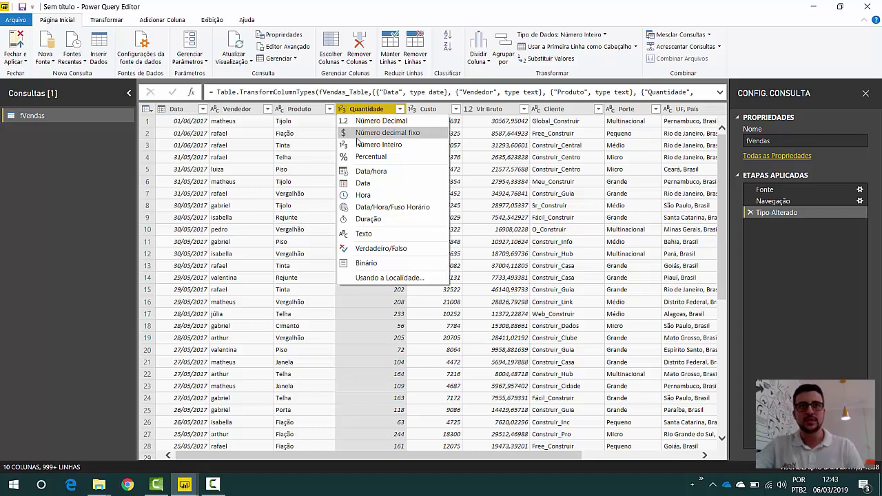
click(370, 113)
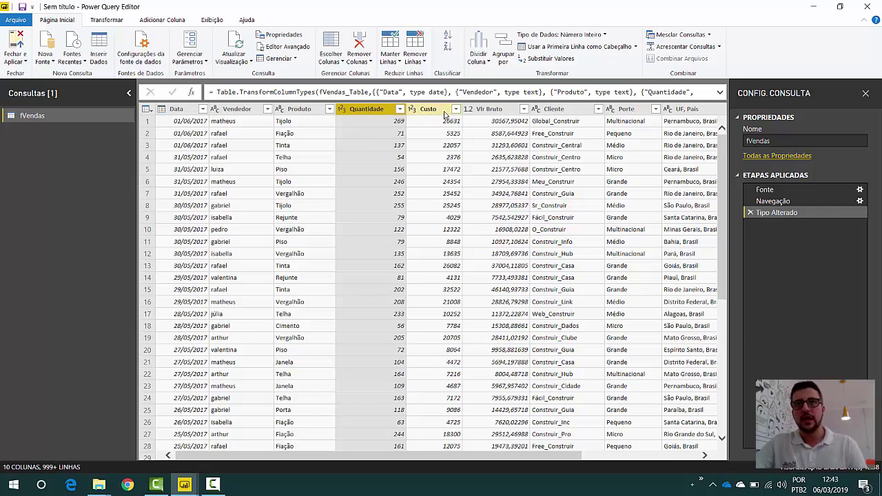
Step: Change the Custo column's data type to Número Decimal, replacing the existing conversion step
click(412, 112)
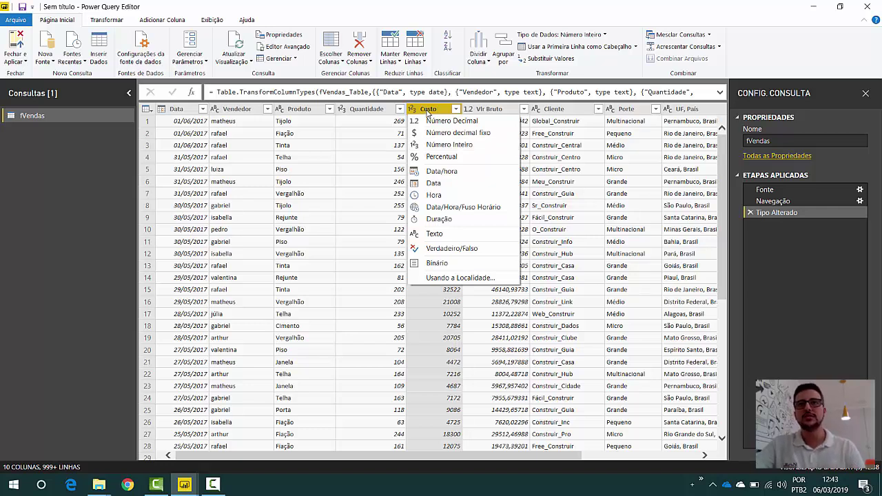
click(427, 113)
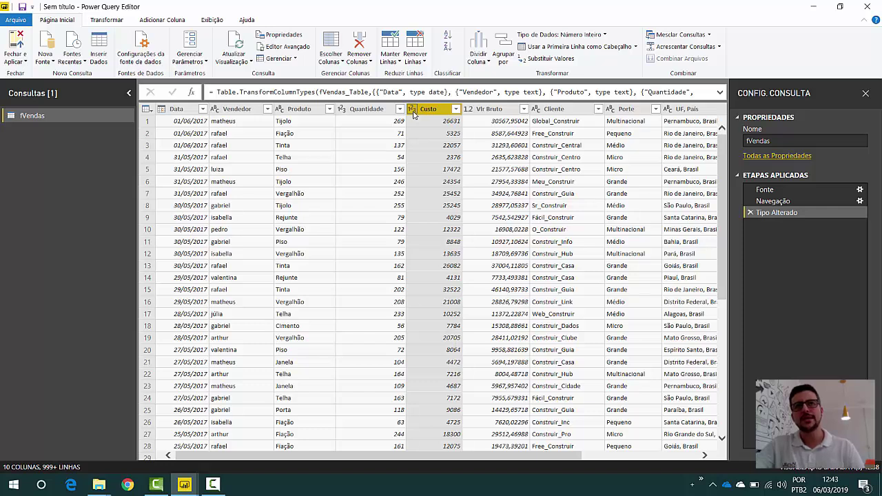
click(414, 115)
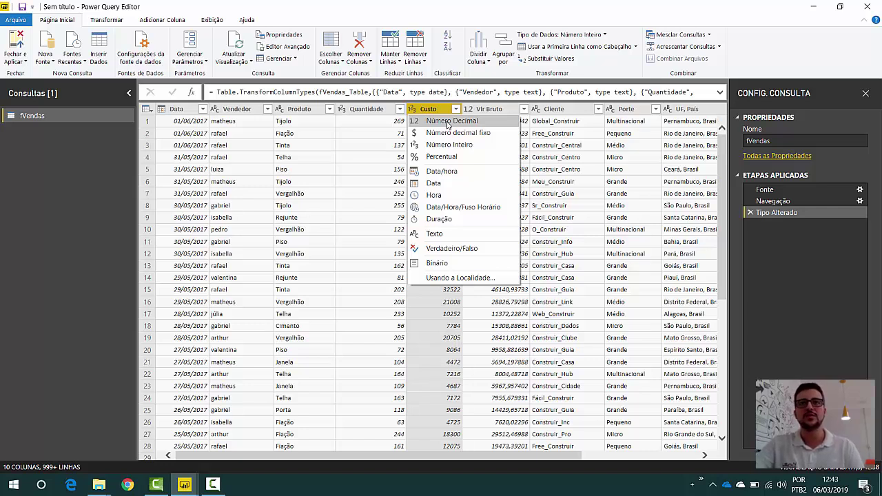
click(448, 122)
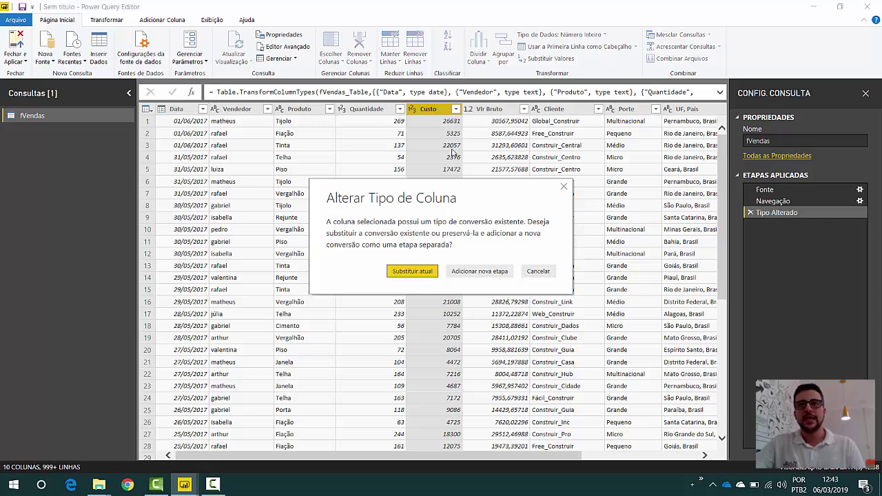
drag(473, 193, 609, 198)
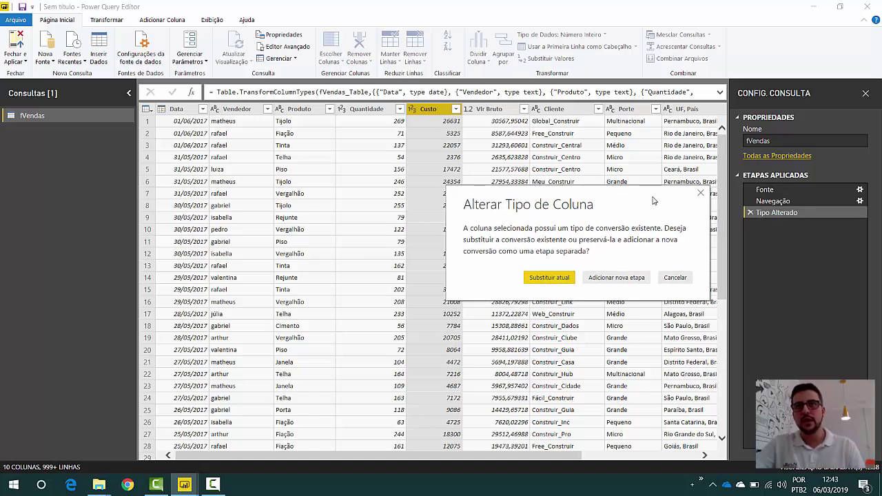
drag(654, 197, 514, 216)
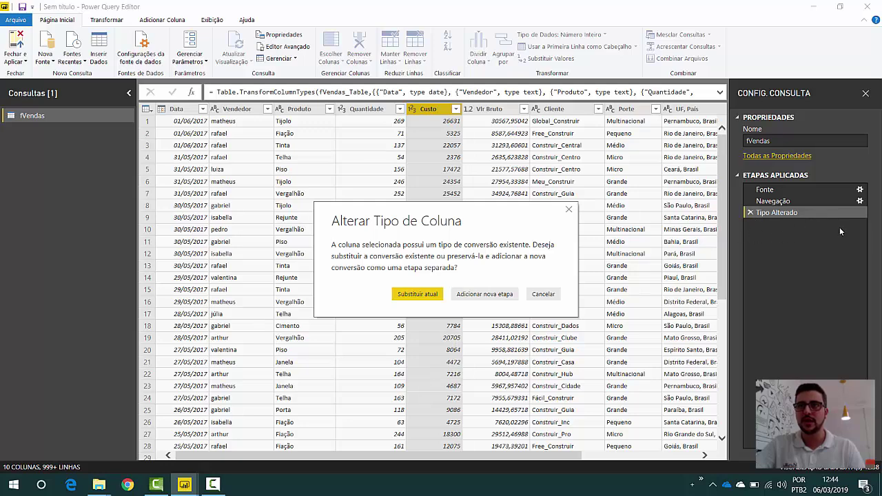
drag(478, 212, 460, 182)
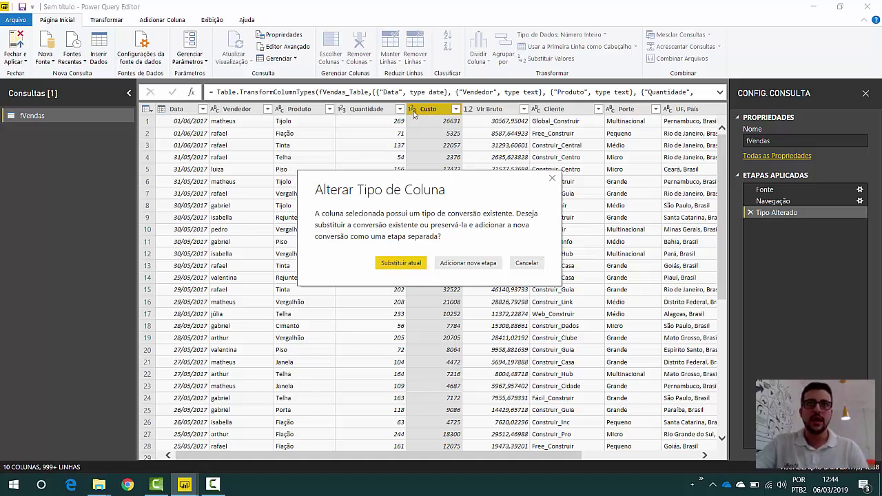
click(413, 266)
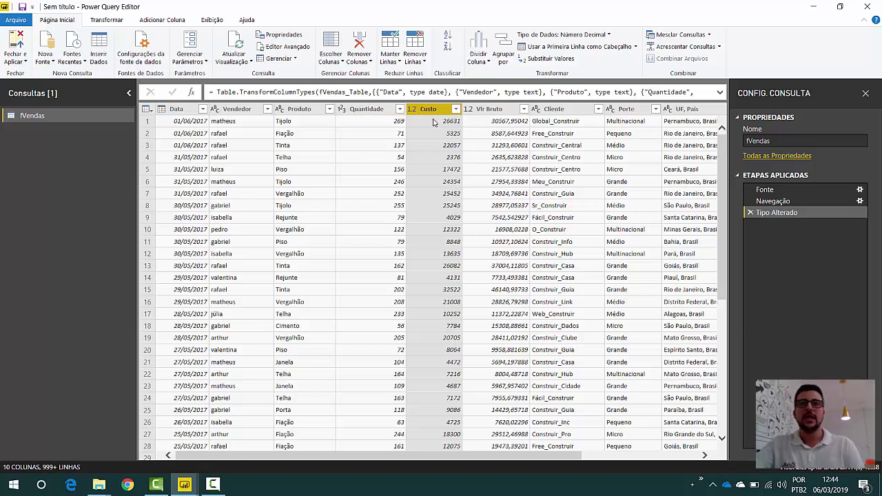
Step: Check the data types of the Vlr Bruto, Cliente, Porte and remaining location columns
click(499, 114)
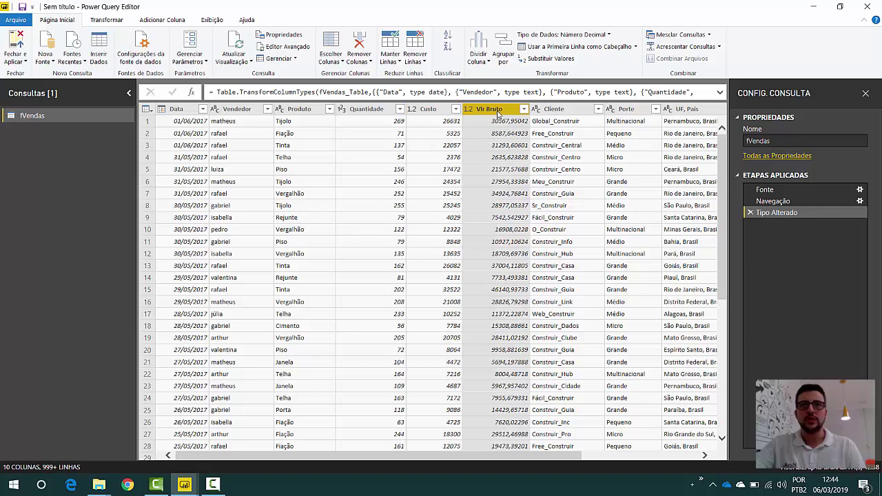
click(469, 109)
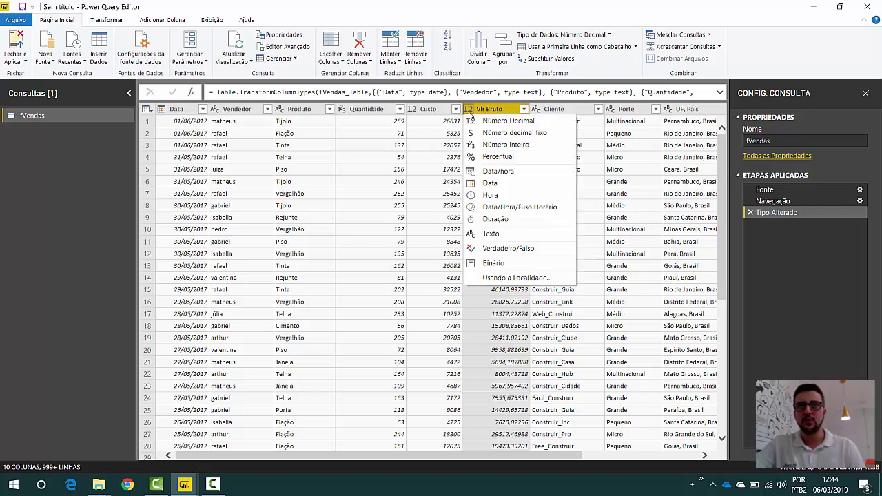
click(557, 110)
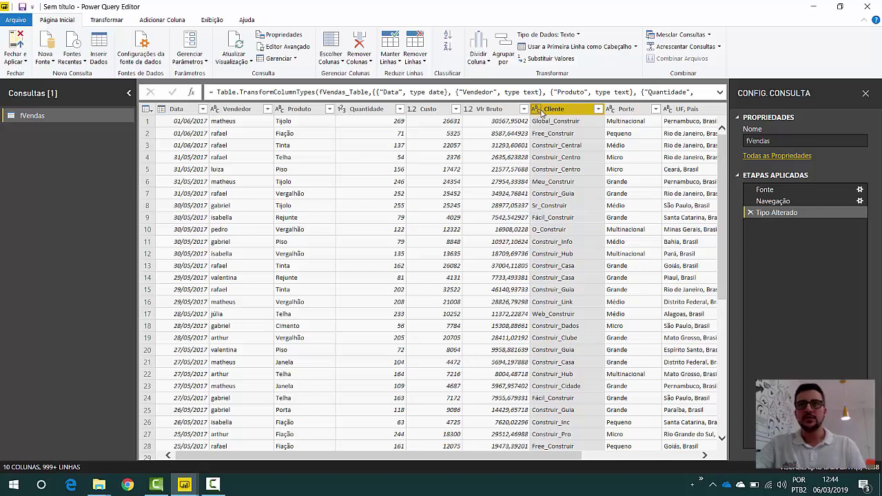
click(624, 111)
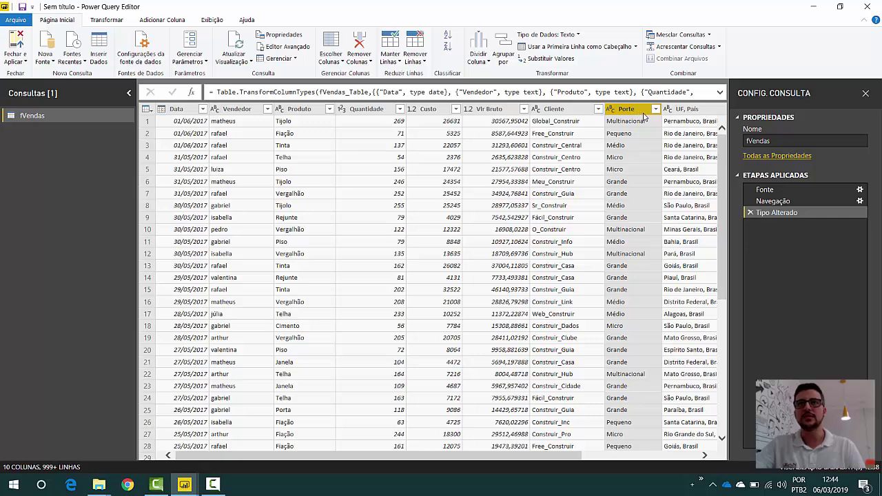
drag(422, 460, 537, 460)
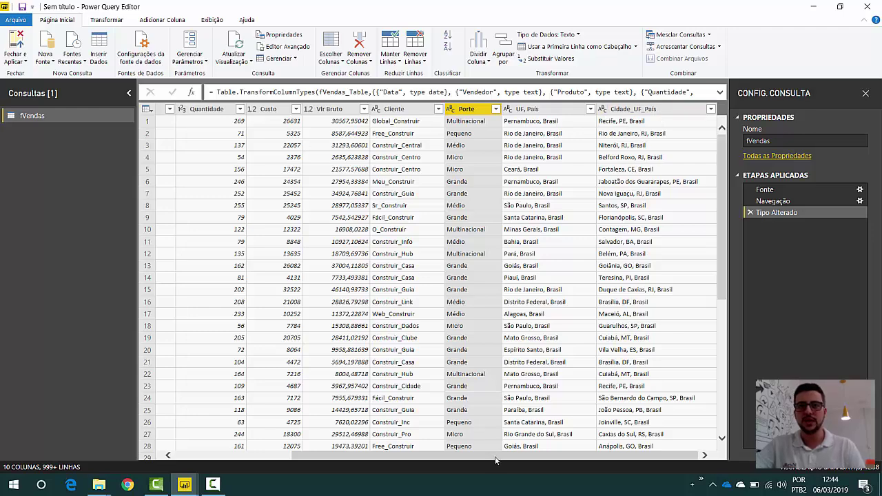
drag(496, 461, 350, 474)
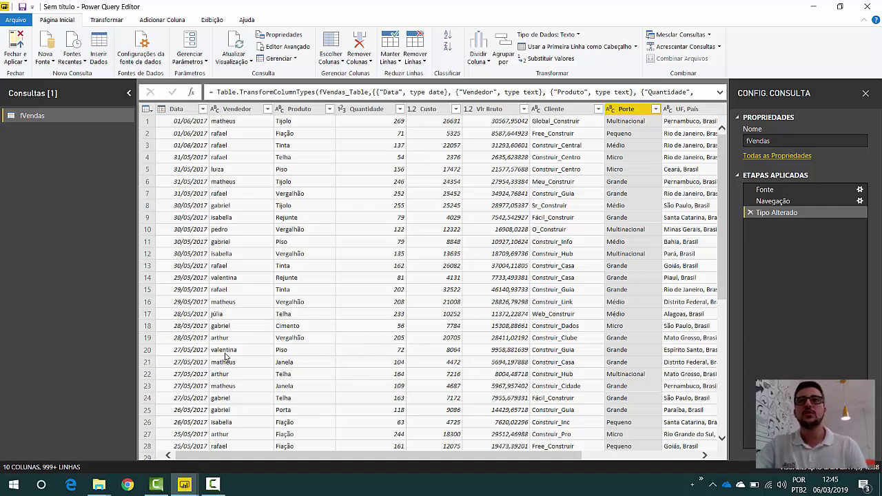
Step: Capitalize each word in the Vendedor column and look through its rows
click(254, 110)
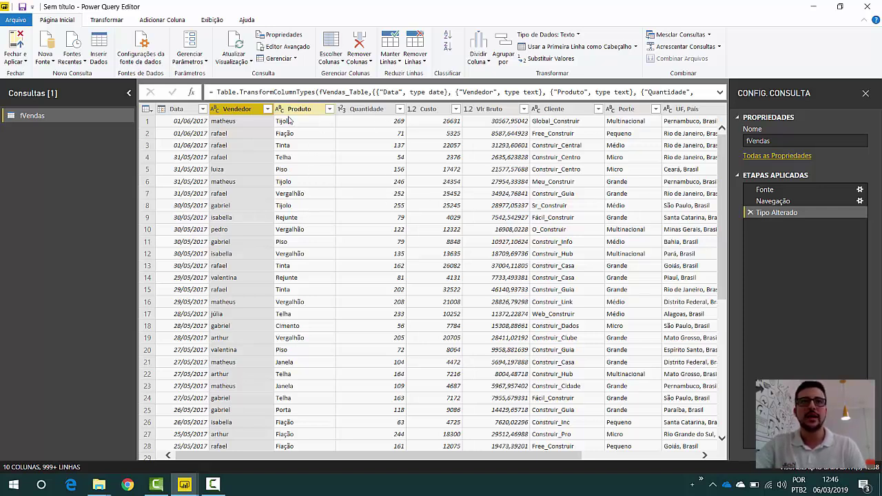
ctrl+click(277, 112)
click(250, 111)
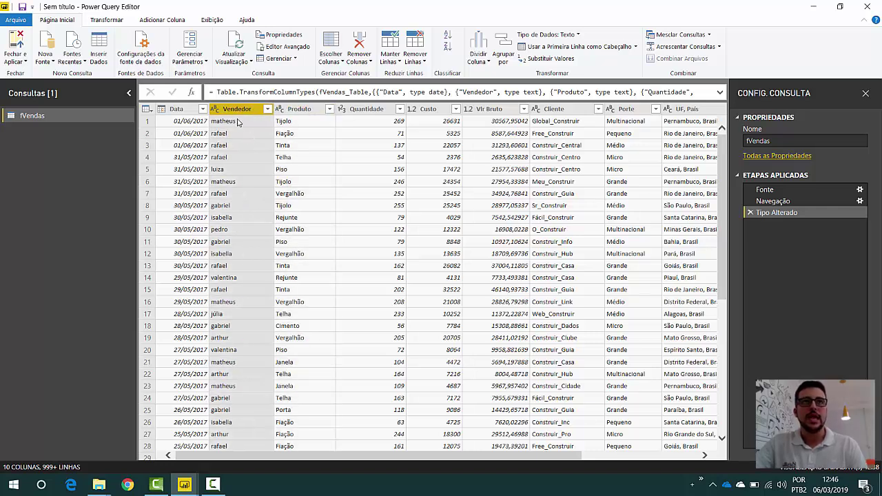
right_click(248, 112)
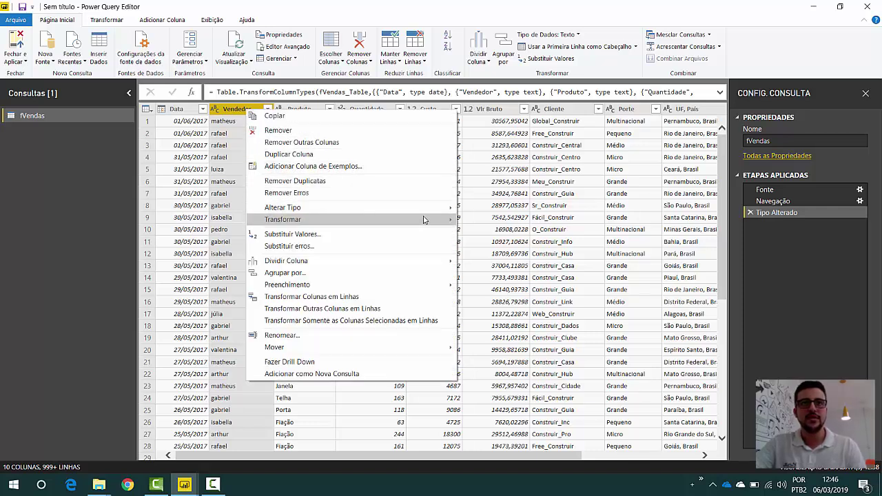
mouse_move(432, 222)
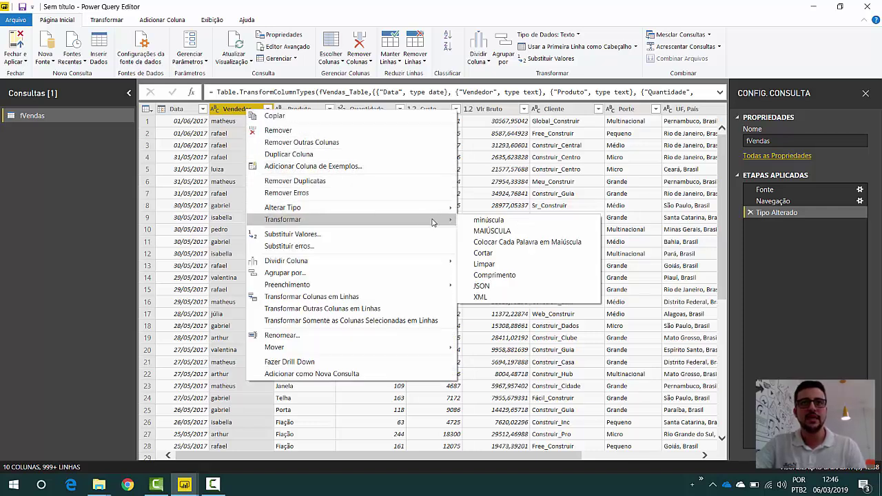
click(542, 247)
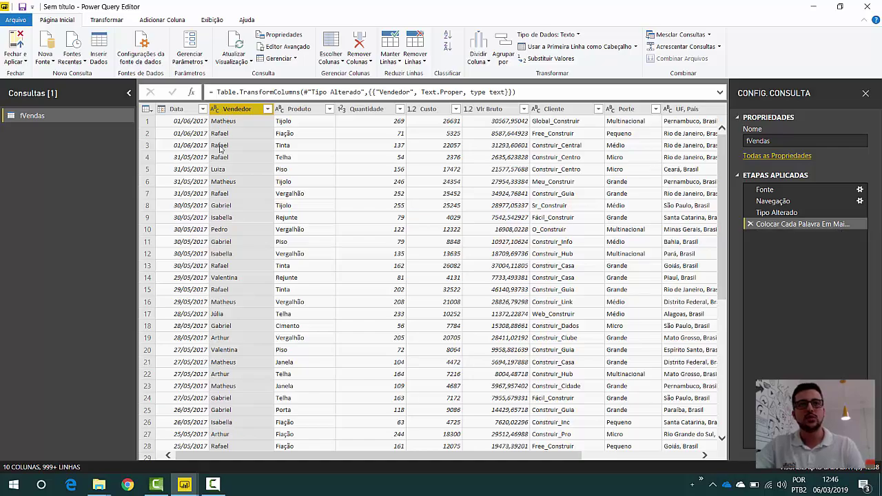
scroll(237, 159, down, 7)
scroll(240, 187, up, 7)
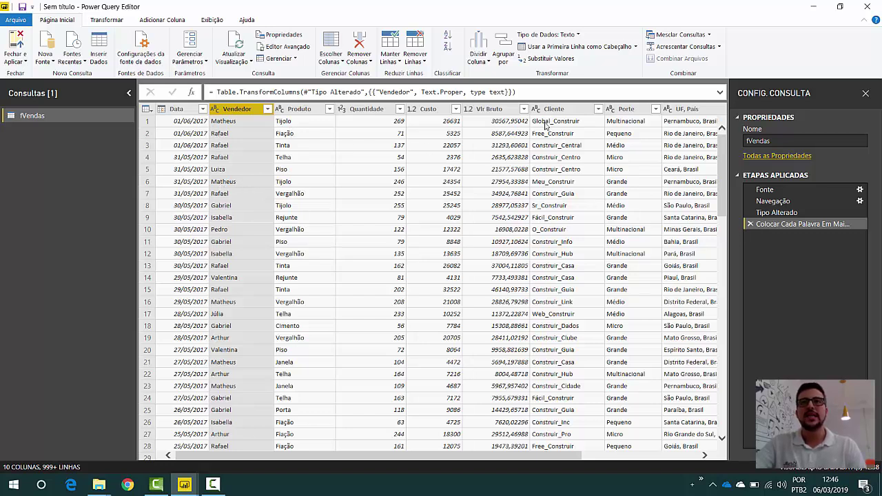
Step: Replace every underscore with a space in the Cliente column's values
click(581, 112)
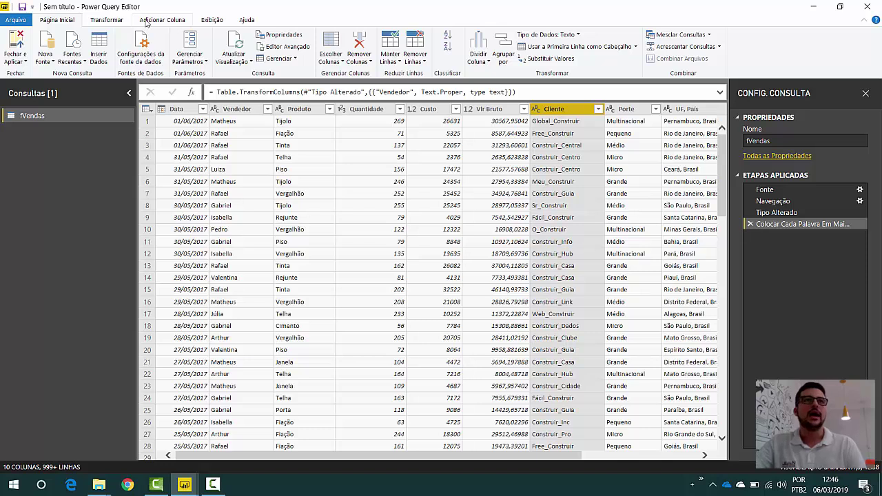
click(107, 20)
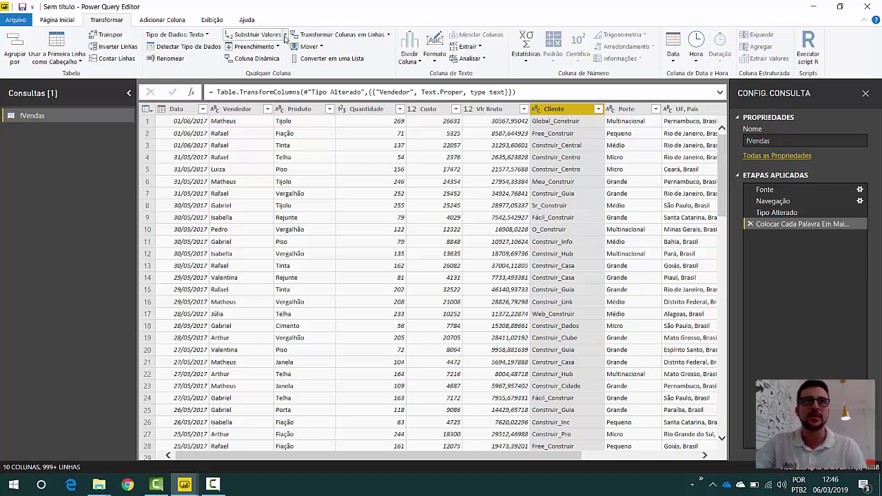
click(284, 36)
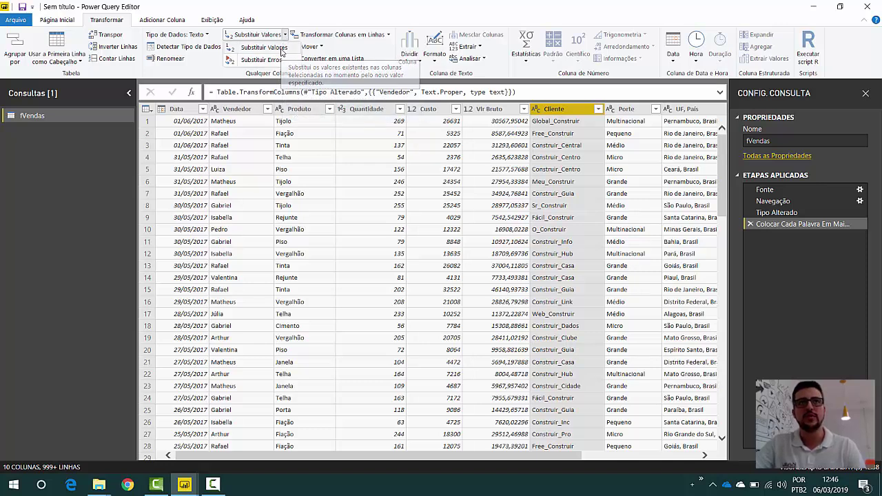
click(281, 49)
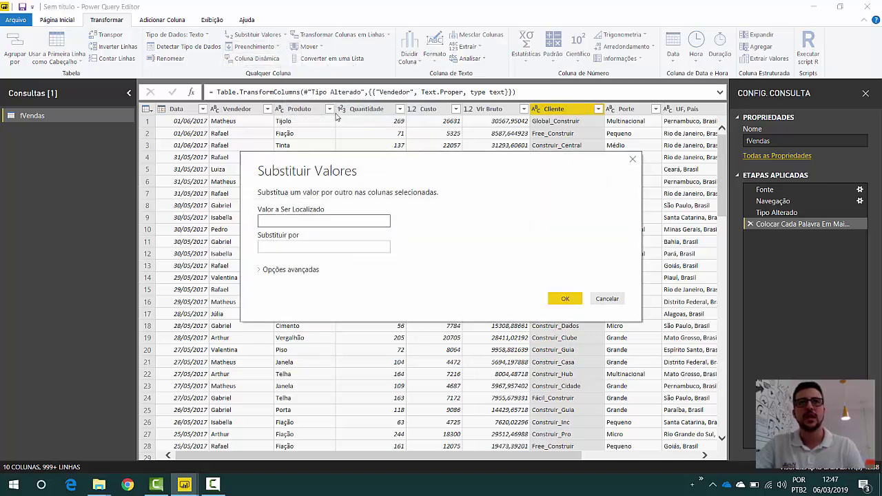
drag(418, 179, 296, 122)
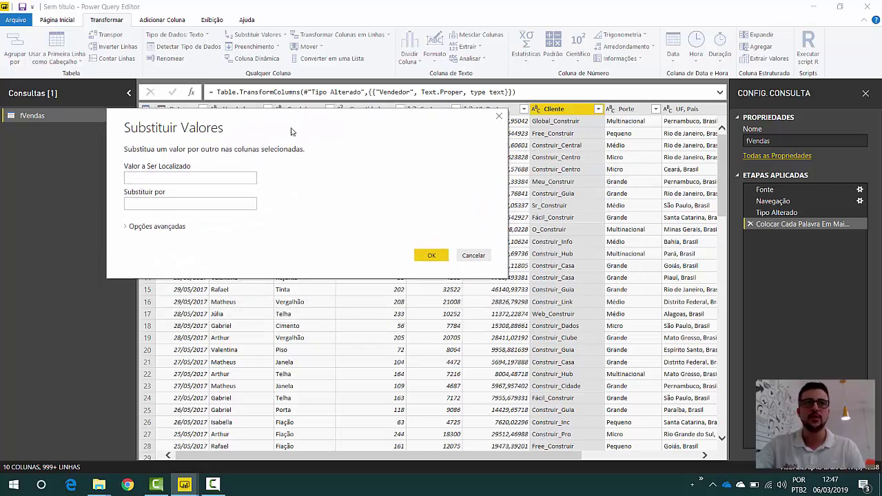
click(202, 177)
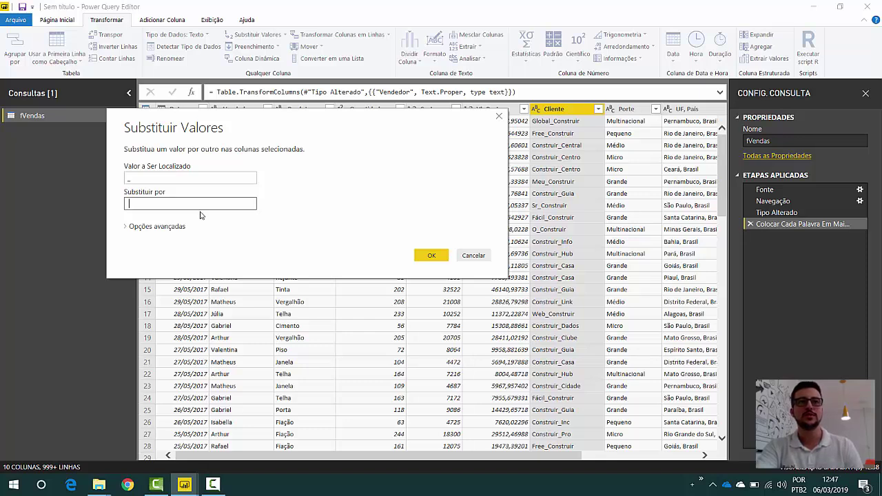
click(431, 257)
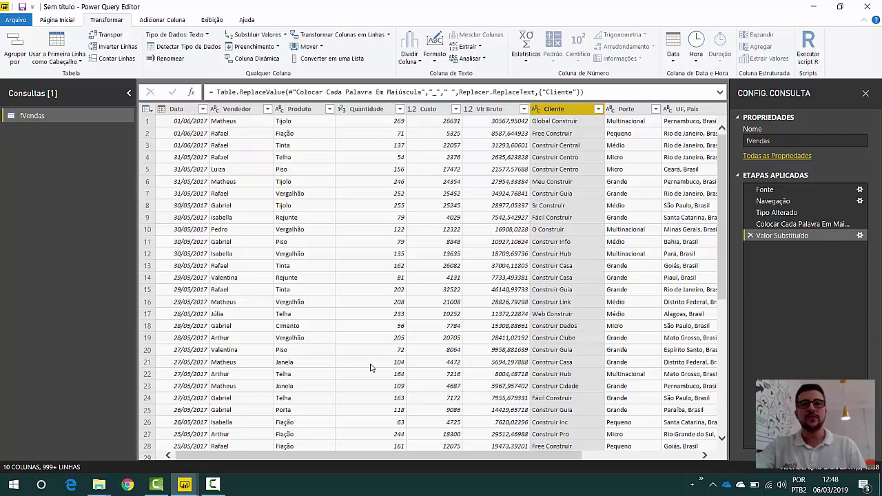
drag(317, 459, 298, 461)
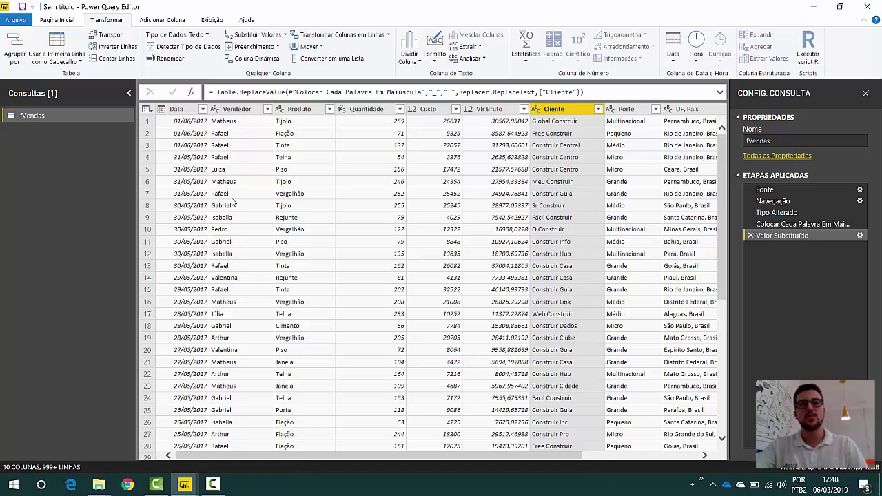
Step: Close the query editor applying the pending changes, and check the fields loaded for fVendas
click(55, 19)
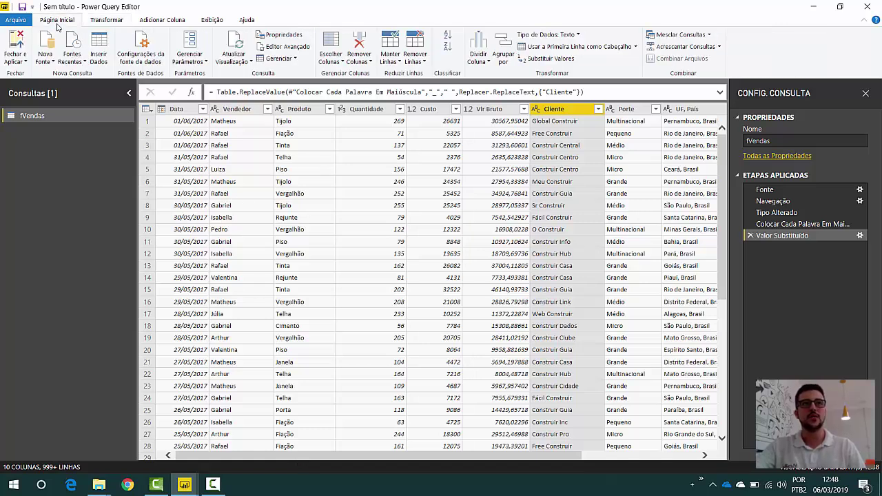
click(18, 62)
click(16, 46)
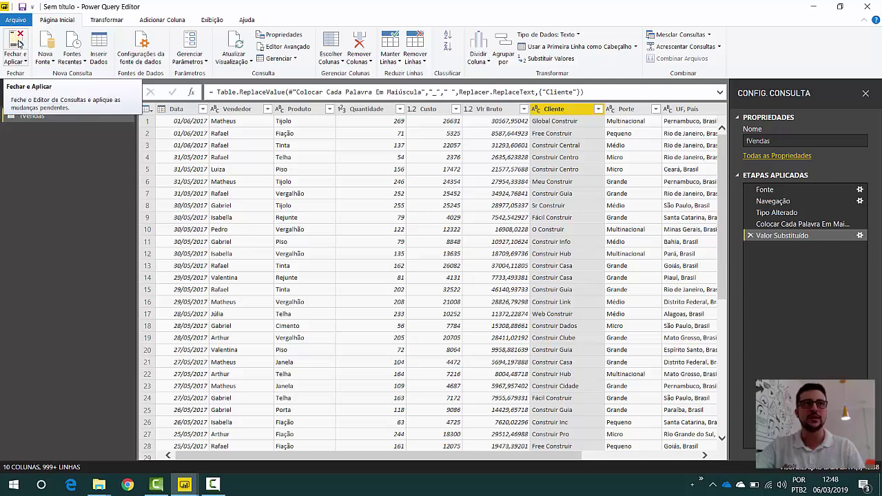
click(19, 44)
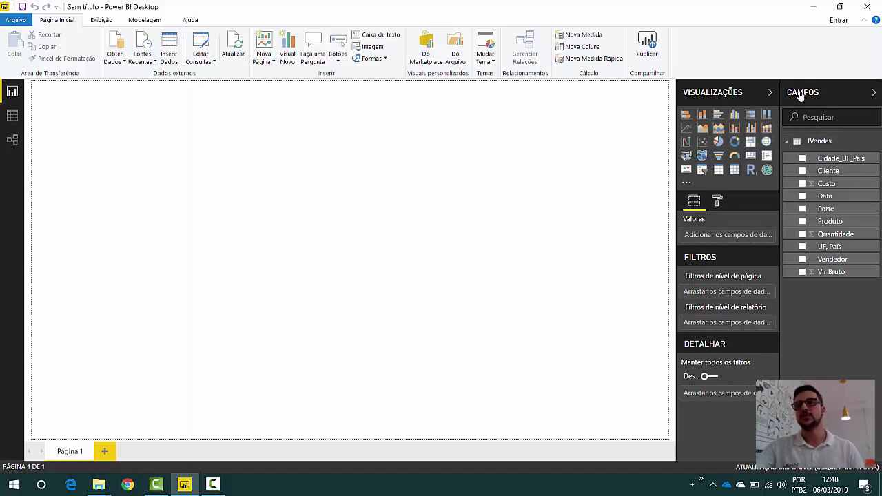
click(786, 142)
click(787, 143)
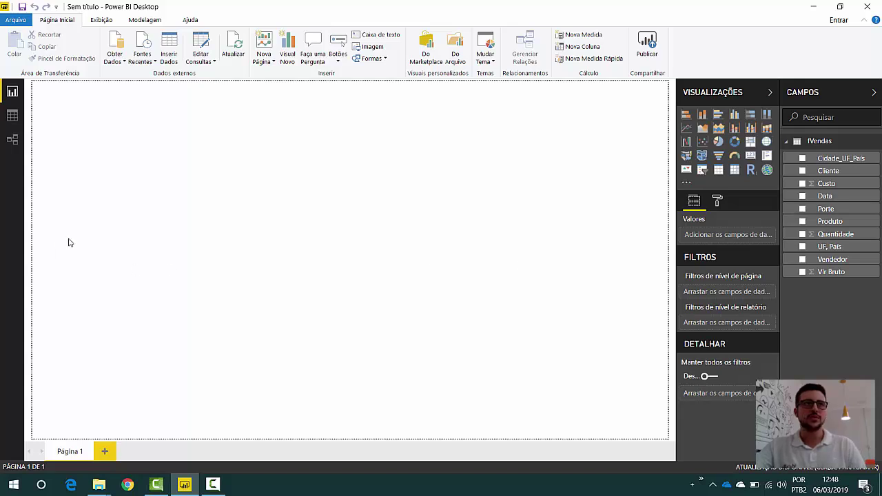
Step: Look through the fVendas rows in the data view and format the Data column as *14/03/2001 (dd/MM/yyyy)
click(12, 117)
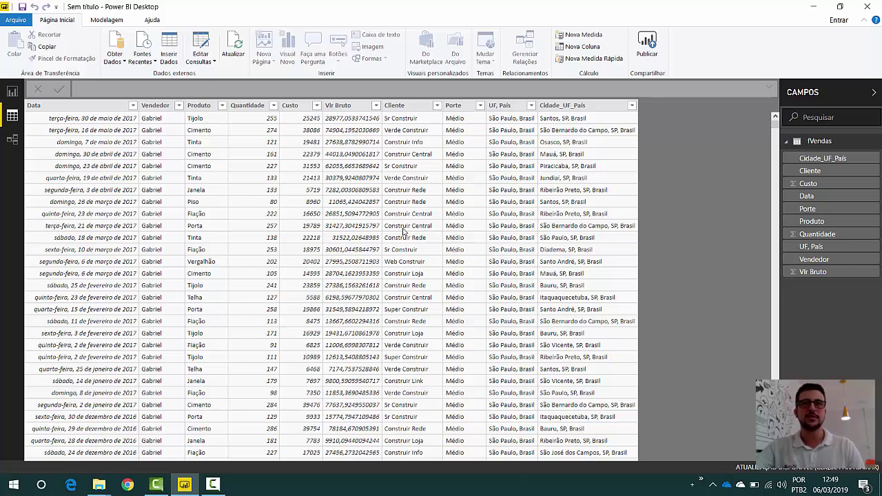
scroll(456, 237, down, 2)
scroll(456, 238, down, 3)
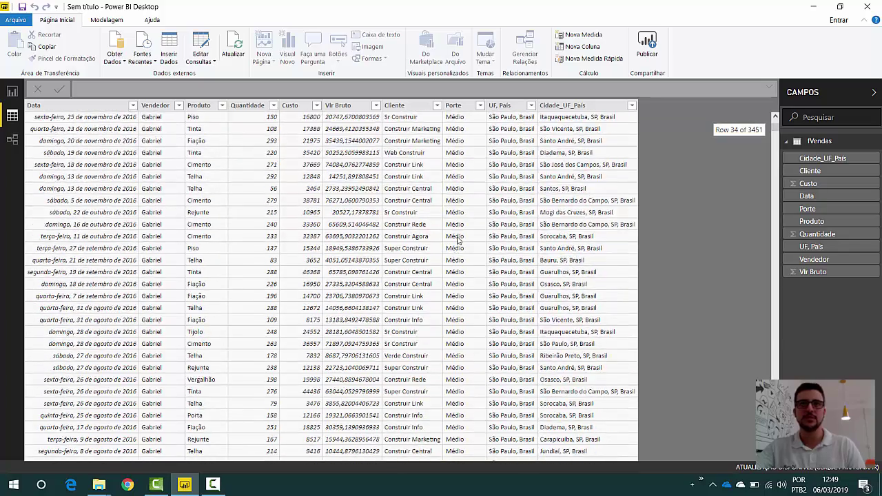
scroll(456, 239, up, 3)
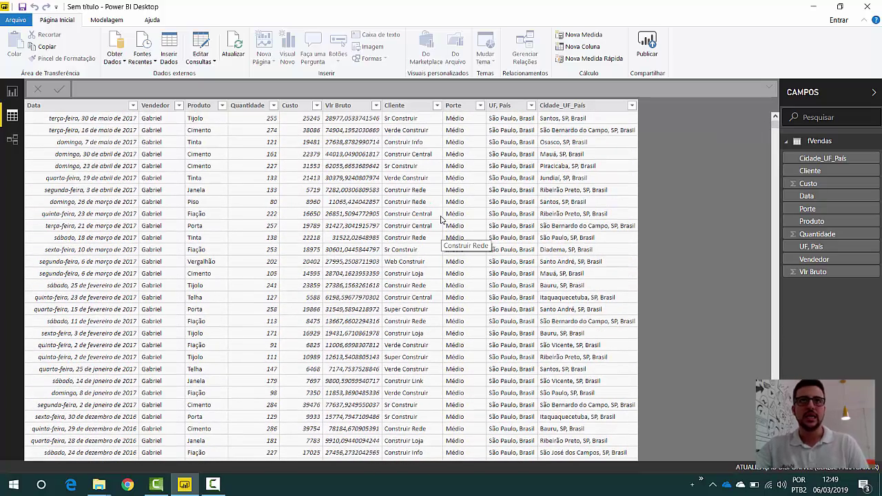
click(75, 107)
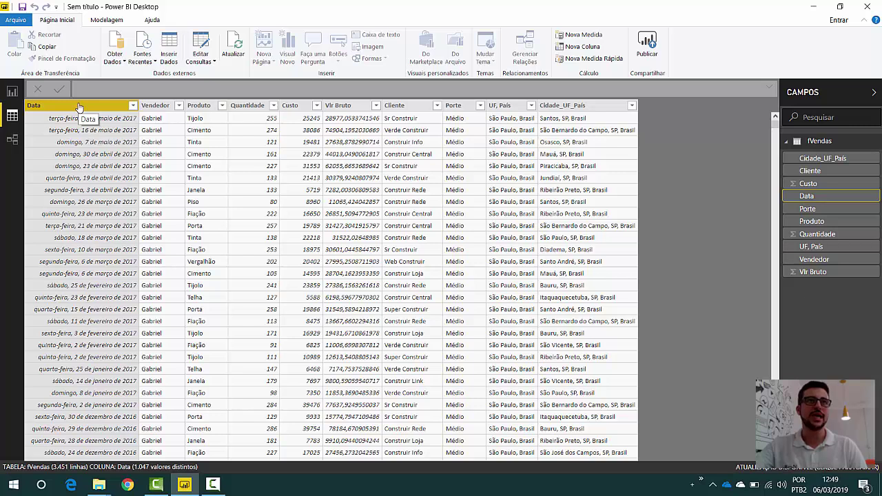
click(107, 21)
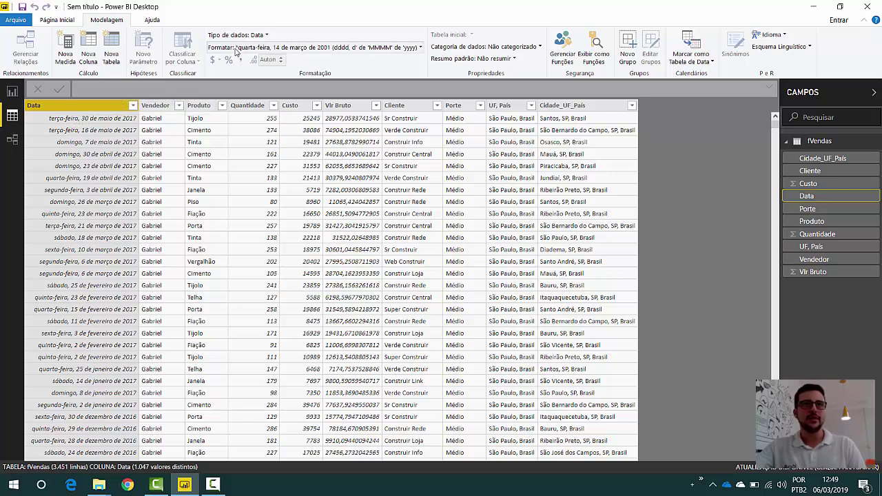
click(375, 48)
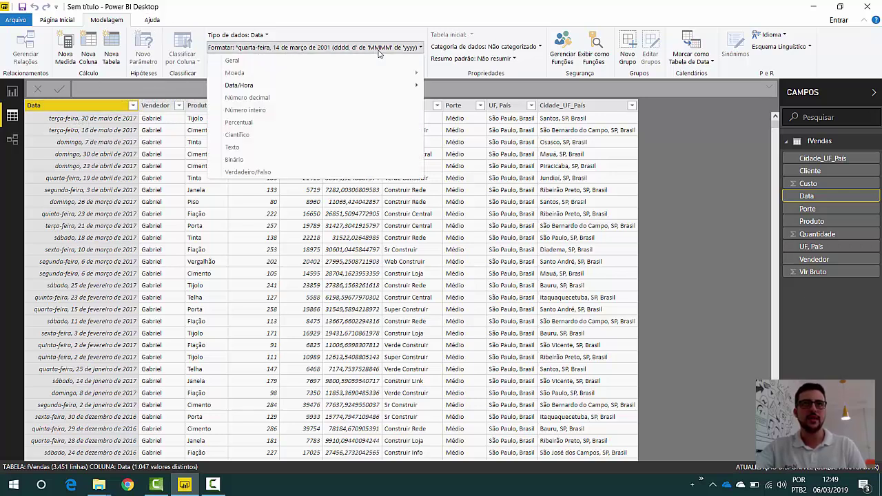
mouse_move(399, 85)
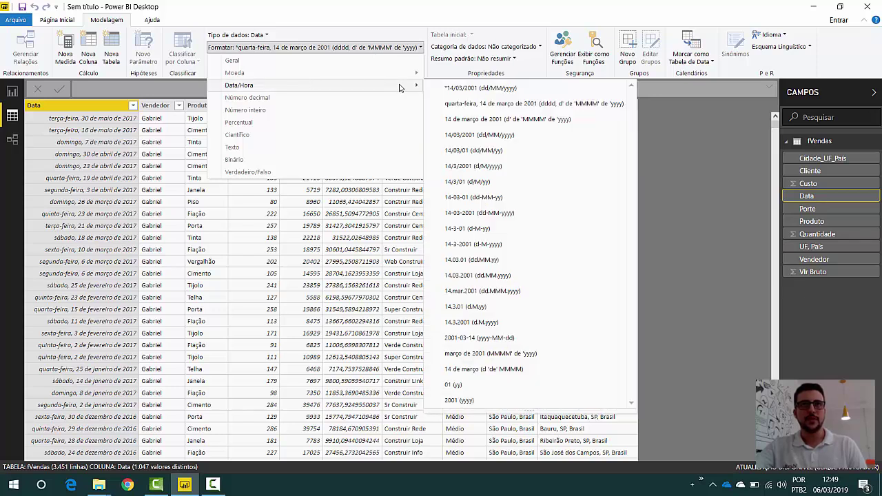
click(511, 89)
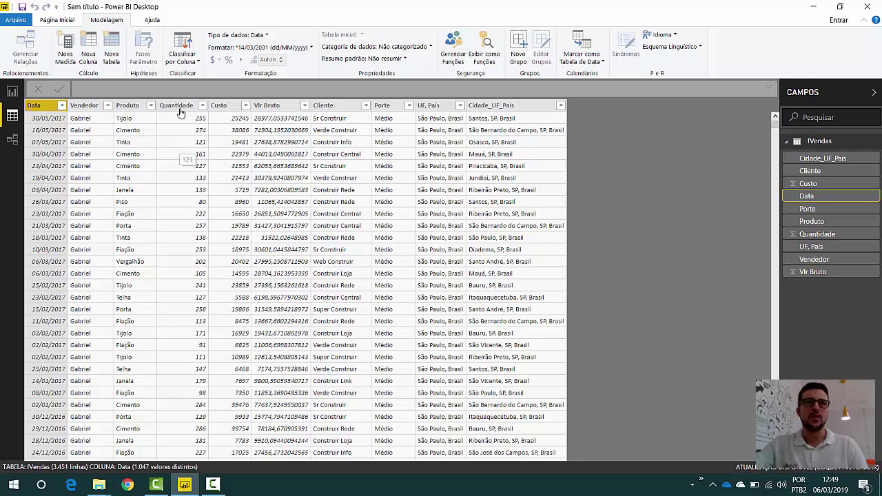
Step: Format the Custo column as general currency (Moeda geral) with 2 decimal places
click(222, 107)
click(274, 107)
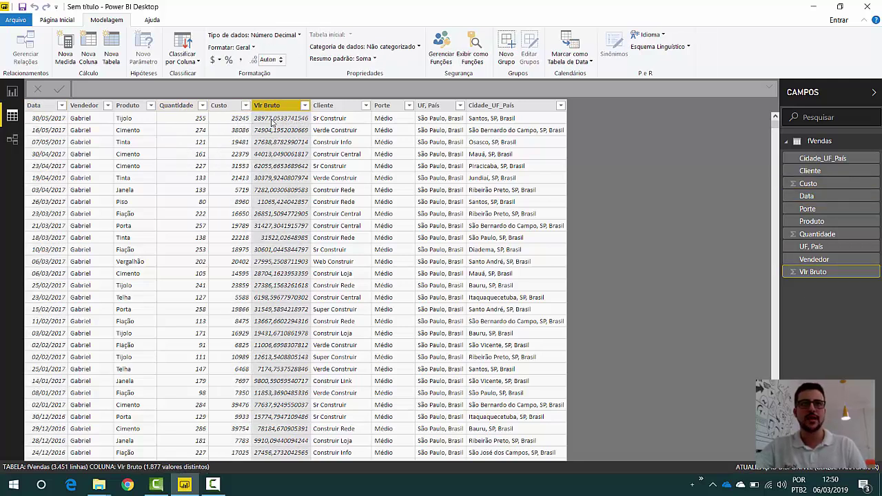
click(225, 107)
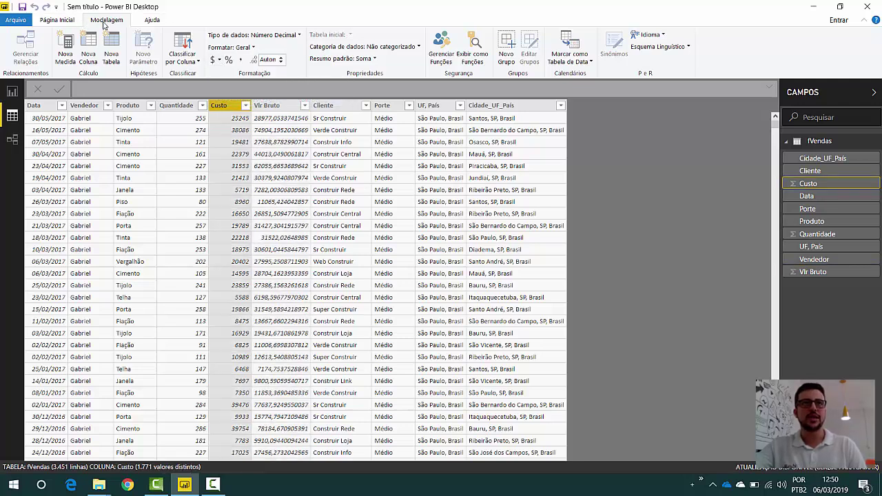
click(219, 61)
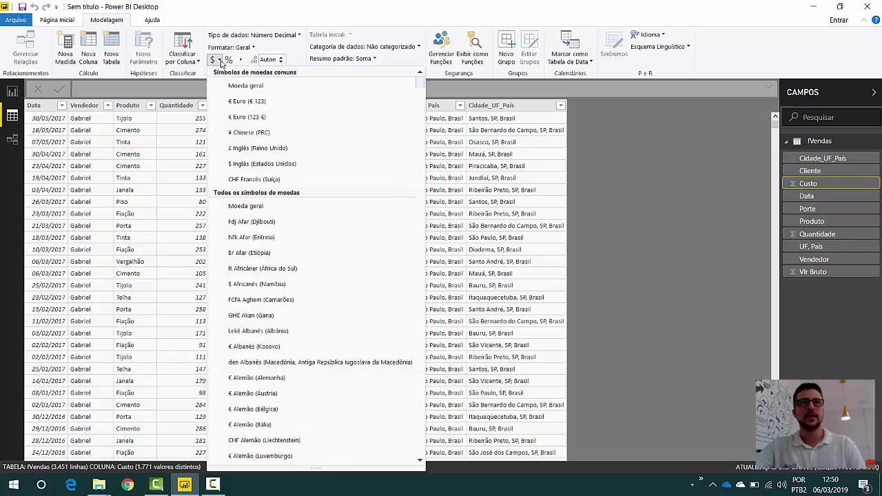
click(257, 89)
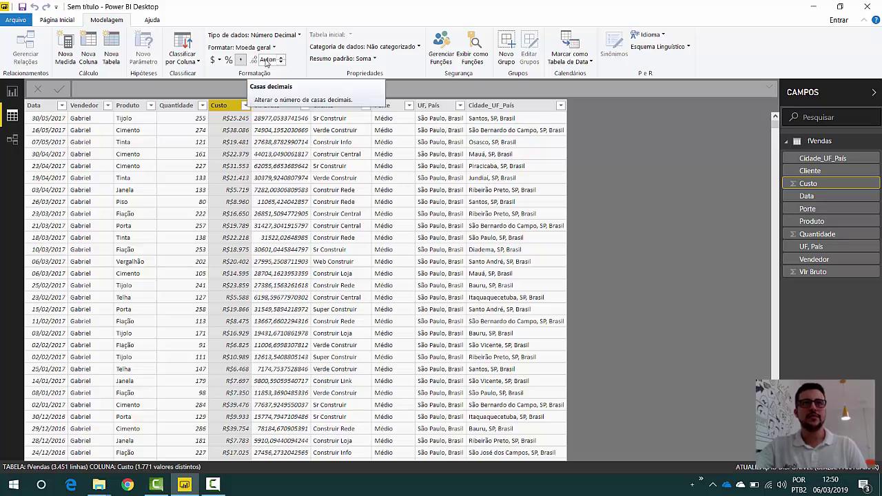
click(282, 59)
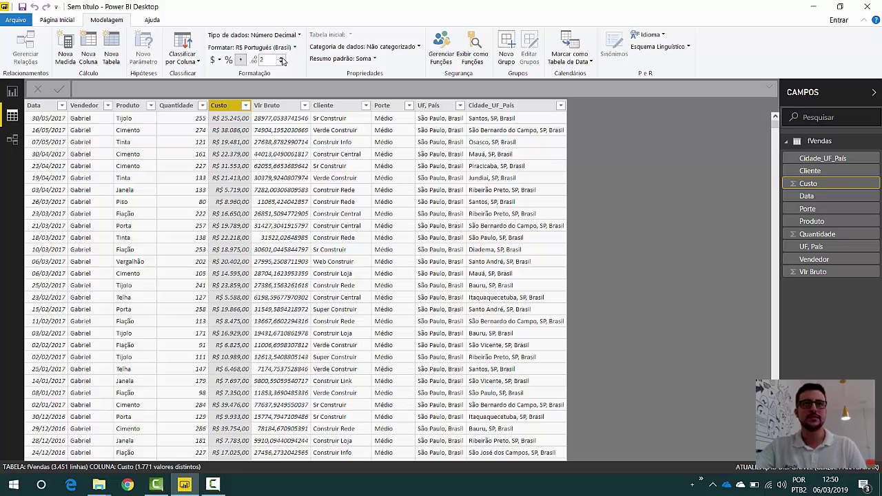
Step: Format the Vlr Bruto column as general currency (Moeda geral) with 2 decimal places
click(284, 109)
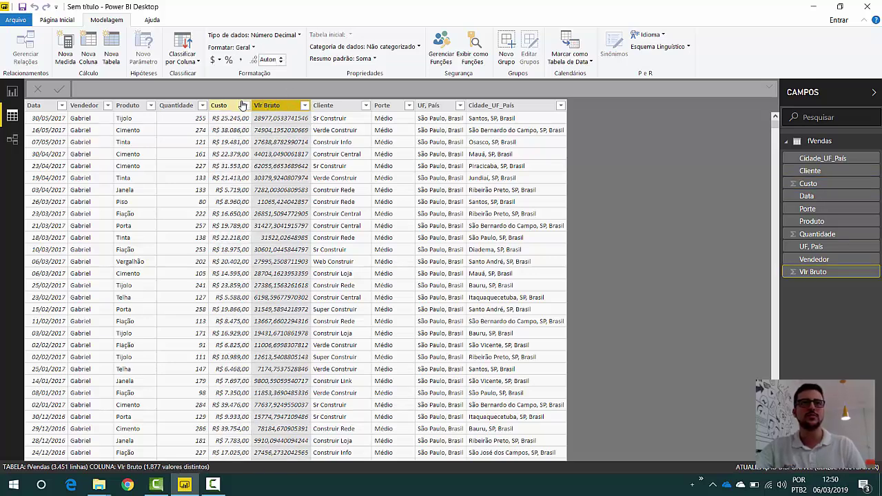
click(219, 61)
click(238, 84)
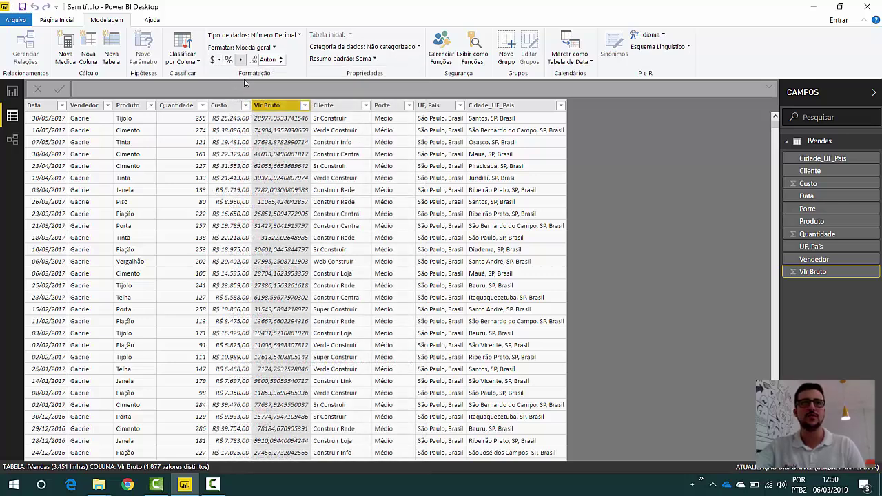
click(280, 59)
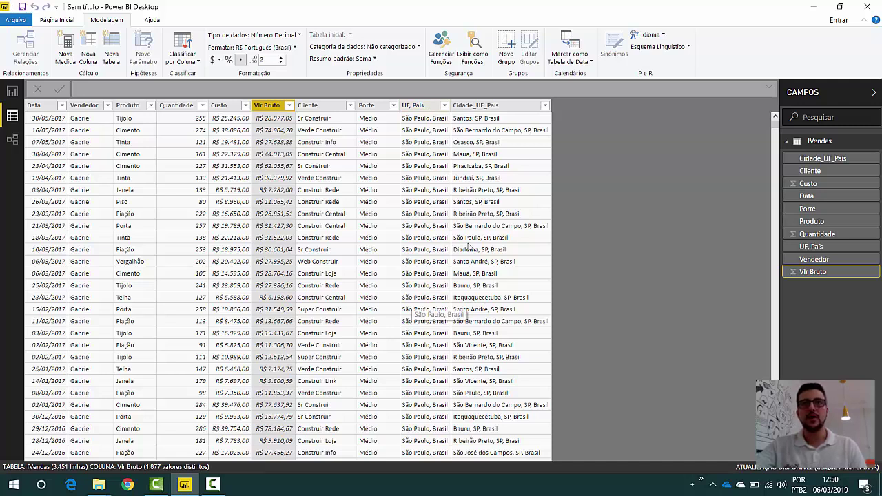
Step: Set the data category of the UF, País column to Local
click(427, 107)
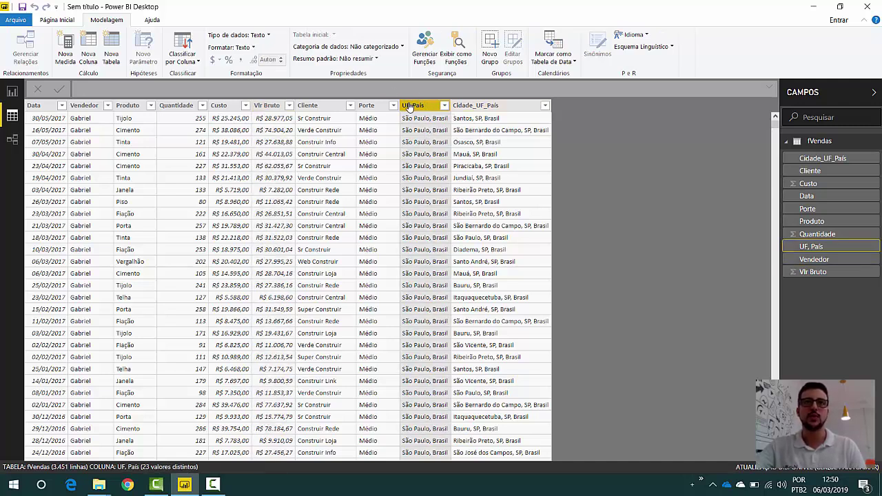
click(399, 46)
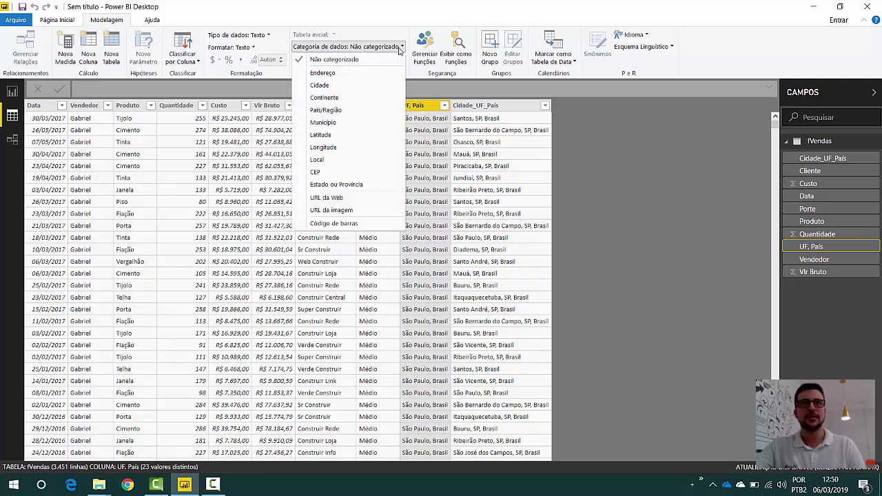
click(316, 160)
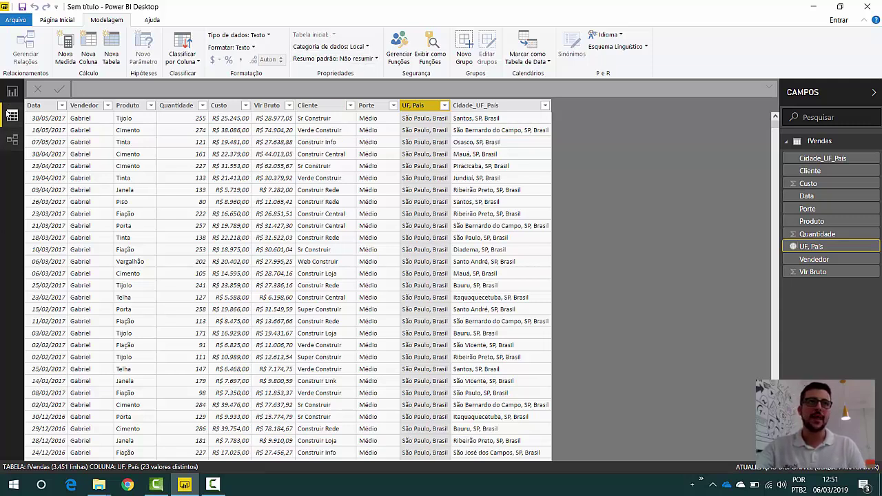
Step: Add a map visual to the report page with UF, País as its Localização, and position it near the page's left edge
click(13, 92)
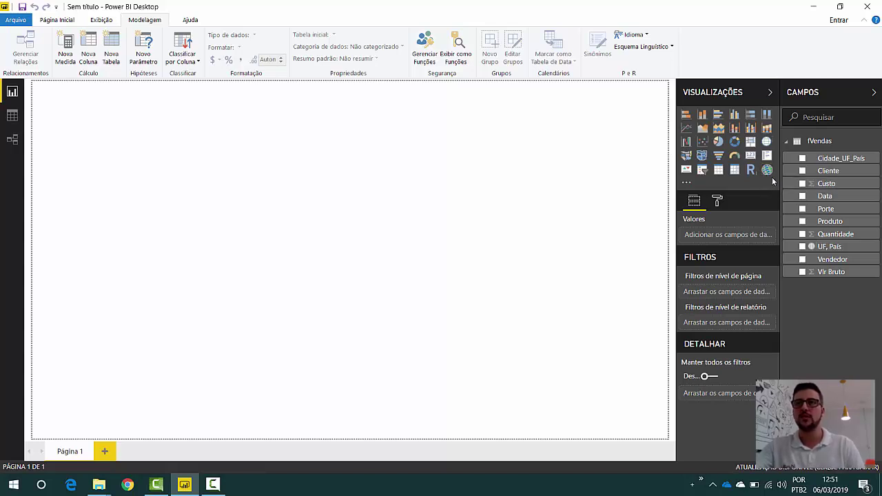
click(766, 143)
drag(120, 98, 107, 199)
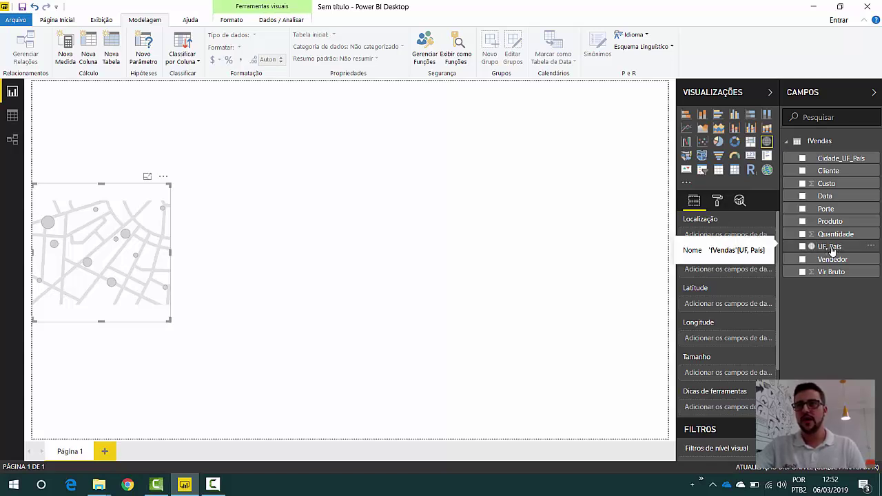
drag(836, 250, 736, 239)
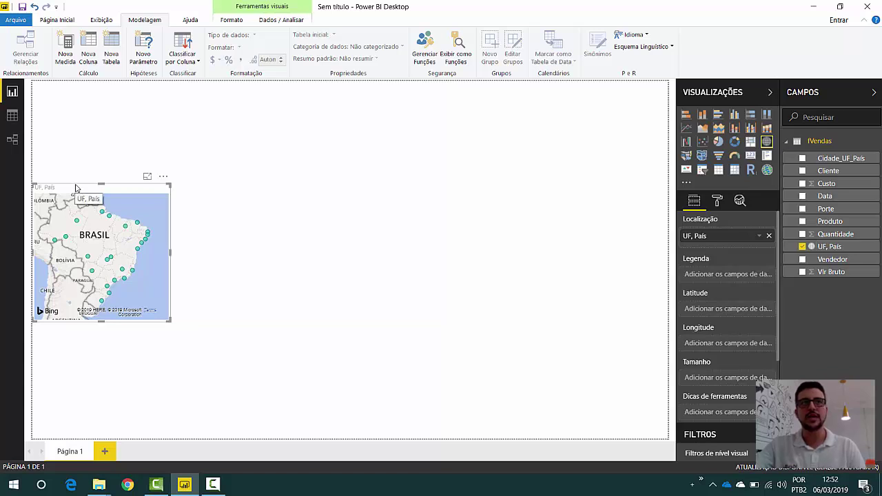
drag(76, 187, 82, 172)
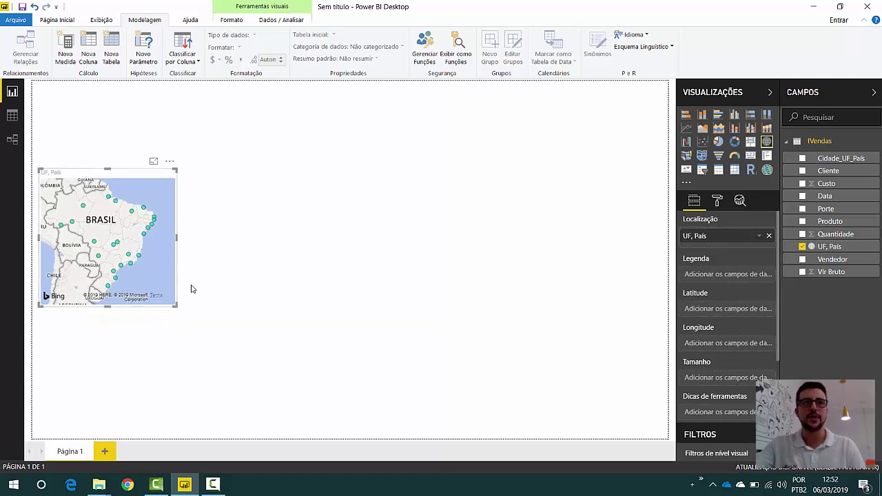
Step: Enlarge the map visual and move it against the report page's left edge
drag(179, 311, 296, 411)
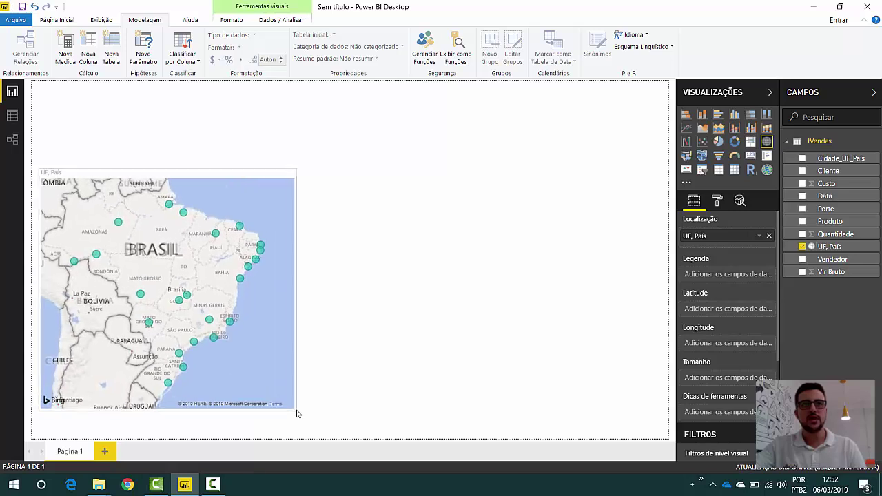
drag(105, 175, 97, 152)
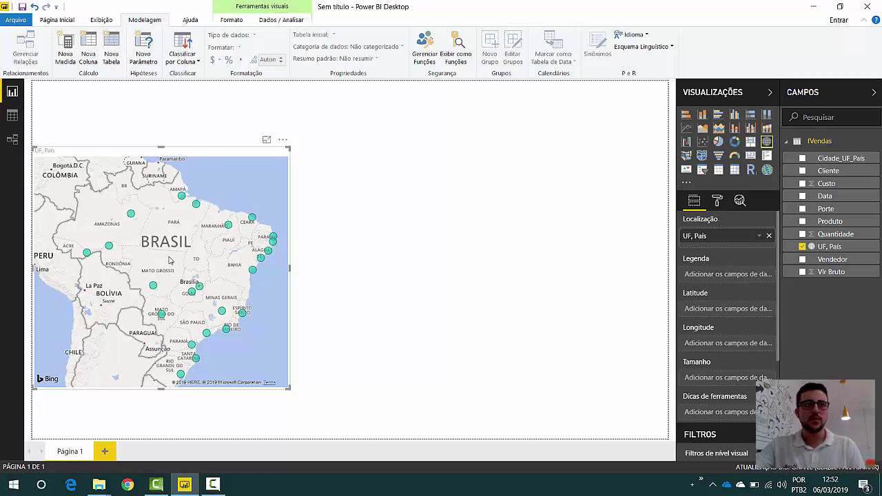
Step: Examine where the map's sales location markers sit on the world map
scroll(166, 265, down, 5)
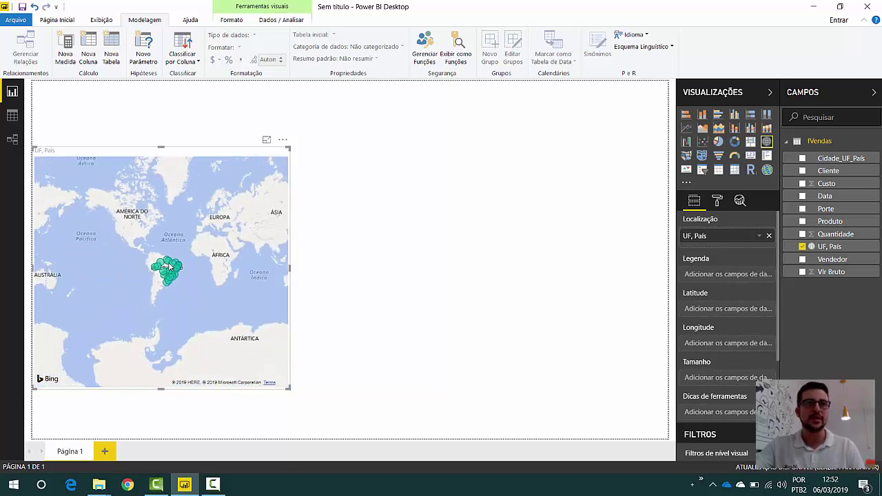
drag(99, 229, 126, 264)
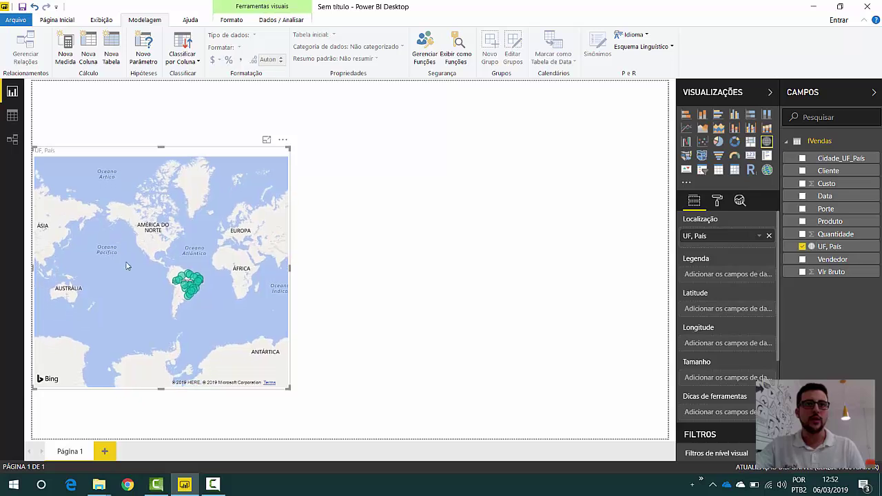
drag(191, 325, 128, 312)
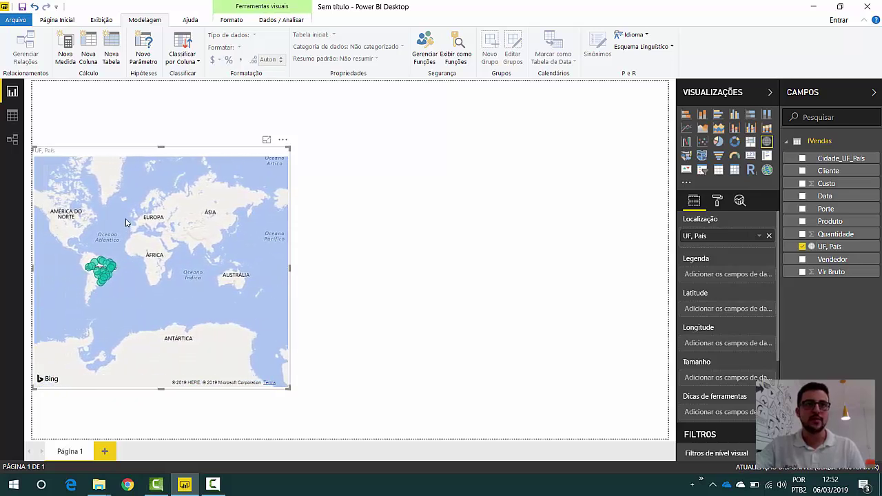
drag(126, 220, 176, 260)
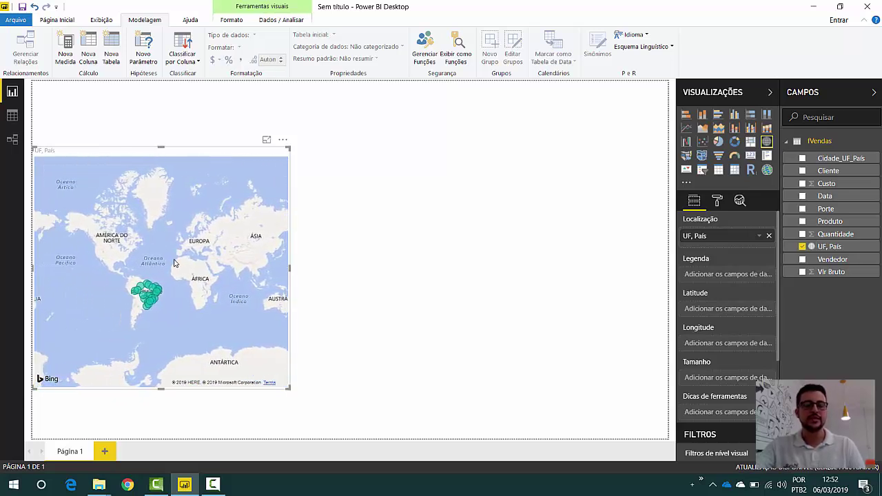
scroll(172, 275, up, 5)
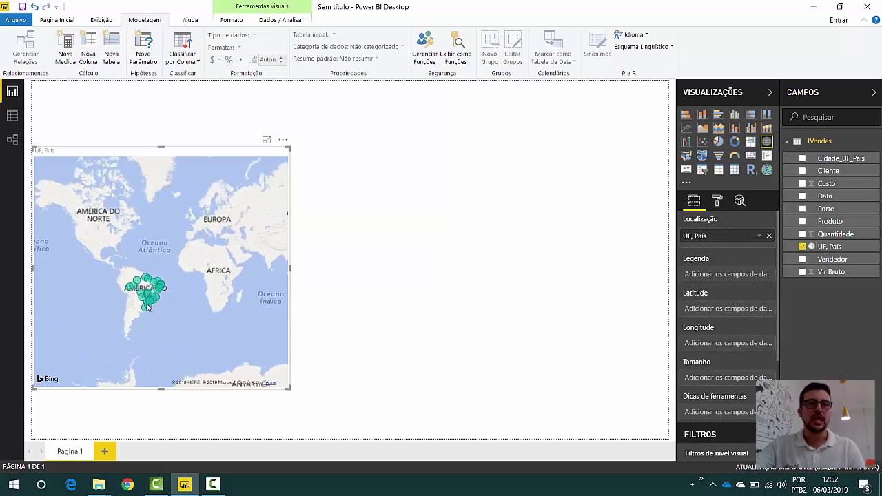
Step: Examine the map's state markers in Brazil, including the São Paulo marker down to street level
scroll(146, 306, up, 8)
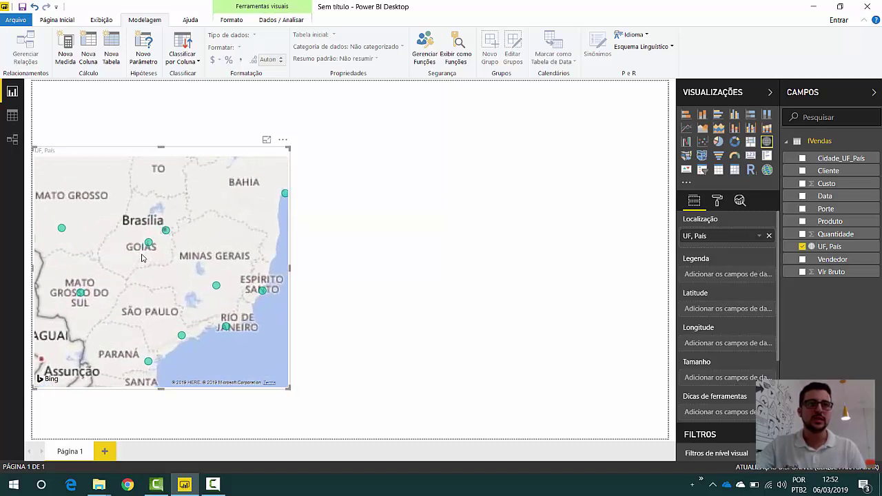
scroll(228, 255, down, 5)
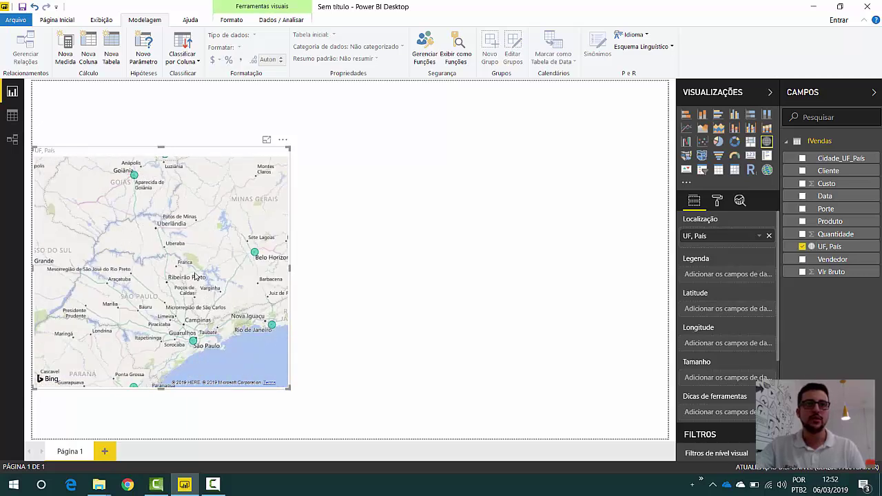
drag(195, 275, 184, 238)
scroll(182, 304, up, 3)
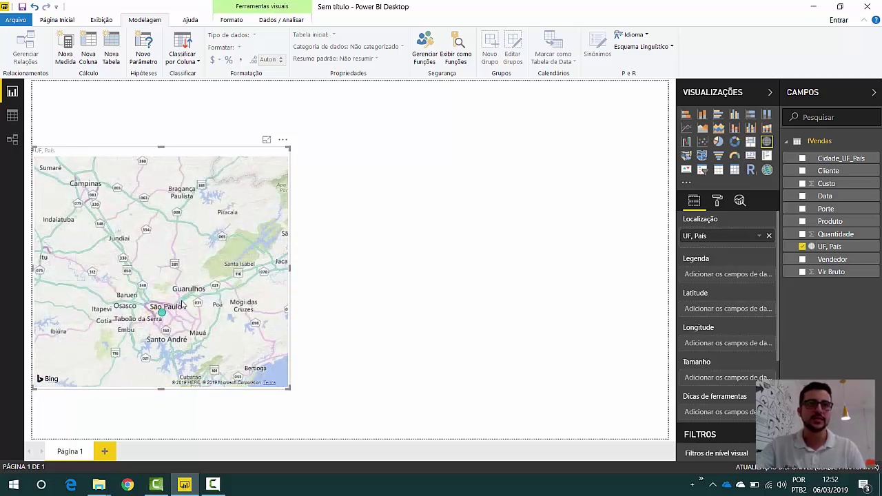
scroll(183, 304, up, 4)
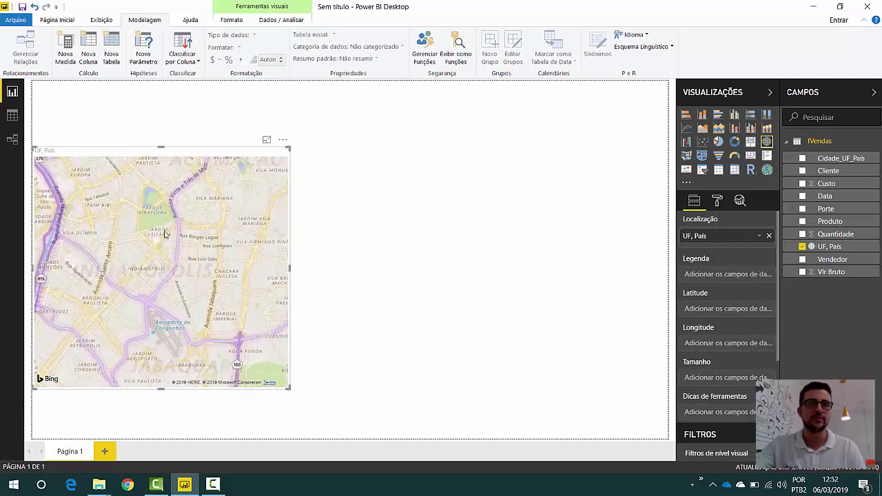
scroll(164, 234, up, 5)
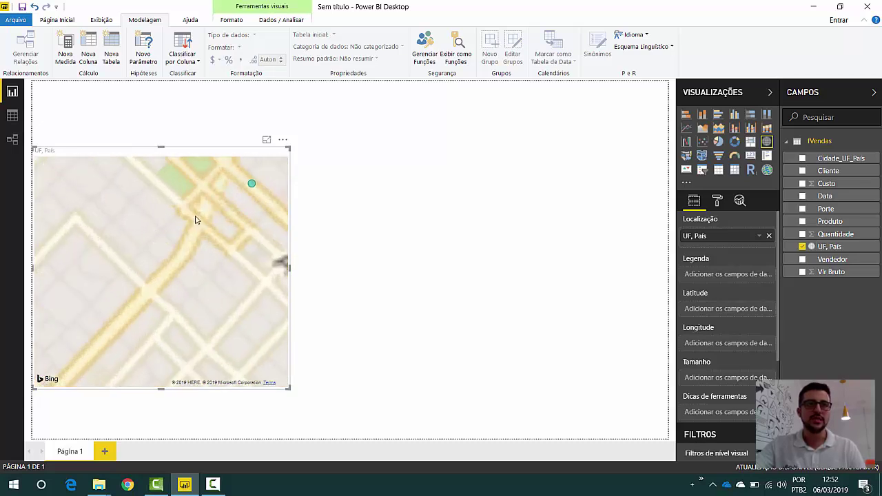
scroll(191, 231, up, 4)
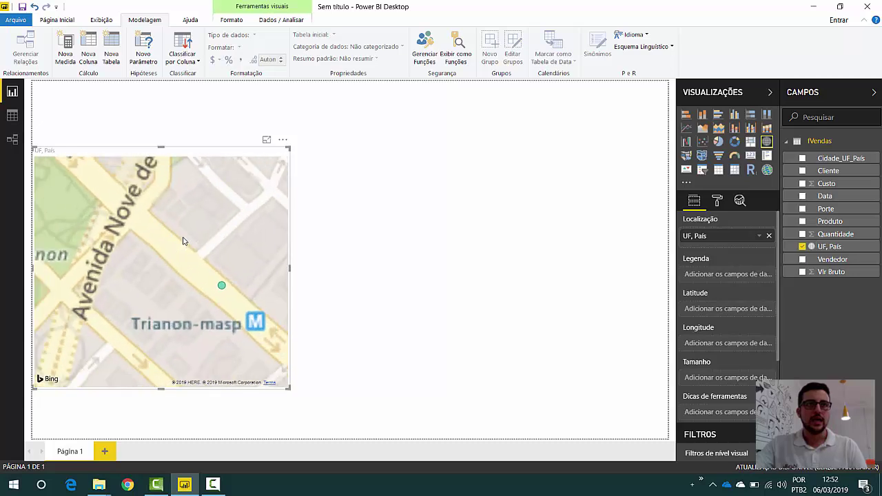
scroll(183, 240, down, 3)
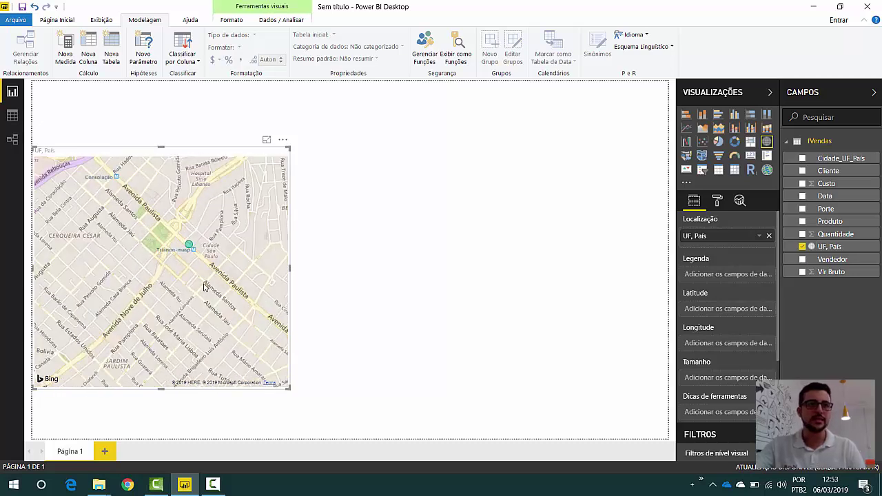
scroll(204, 282, up, 5)
scroll(208, 313, down, 6)
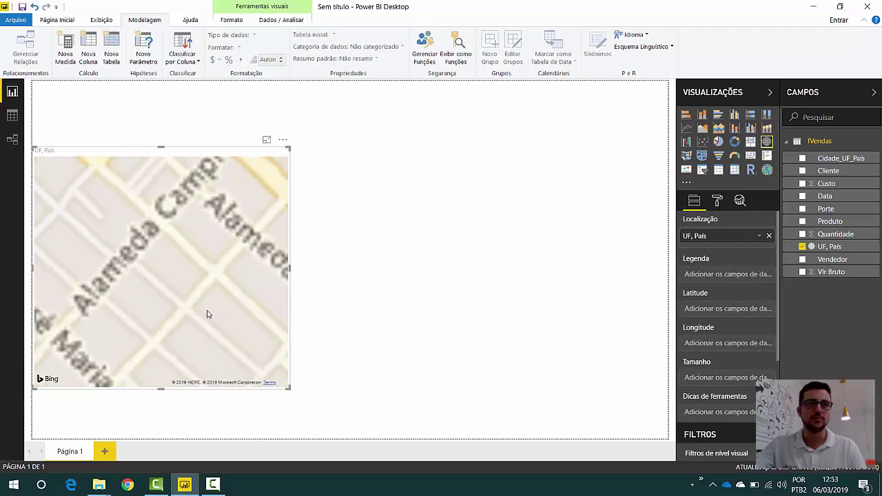
scroll(207, 313, down, 4)
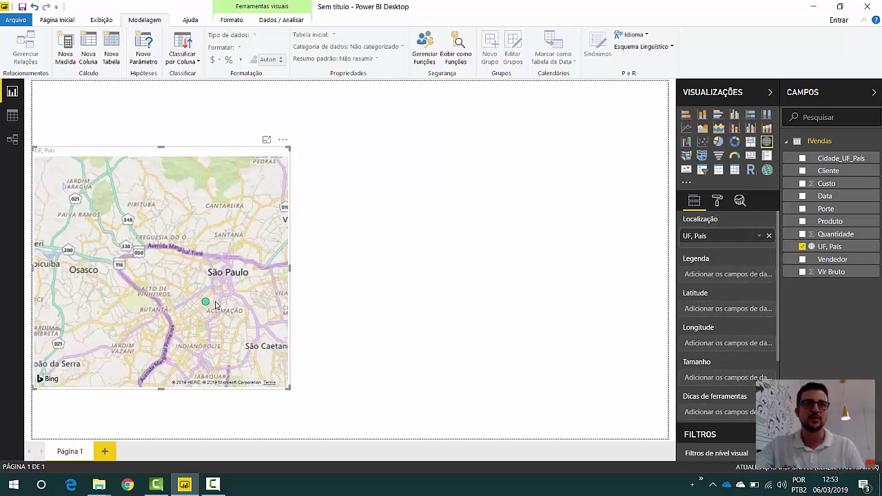
scroll(229, 335, down, 5)
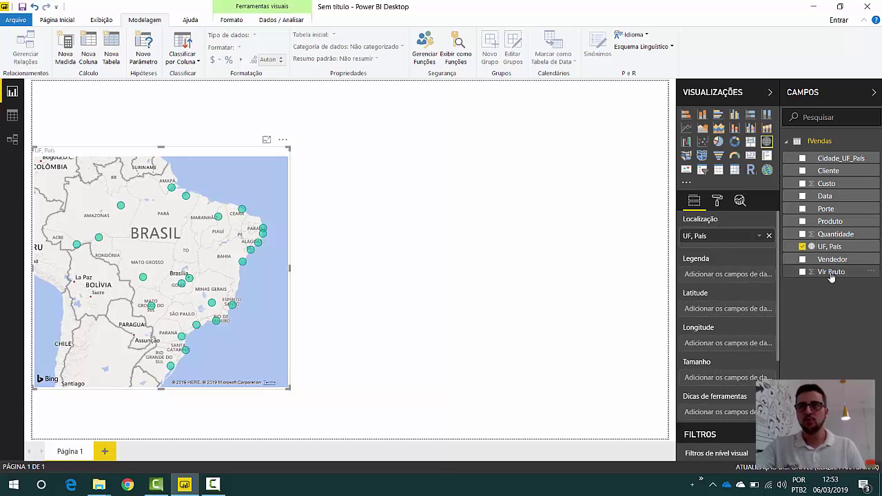
Step: Set Vlr Bruto as the map's Tamanho, add Quantidade to its Dicas de ferramentas, and check the São Paulo bubble's details
drag(830, 275, 718, 381)
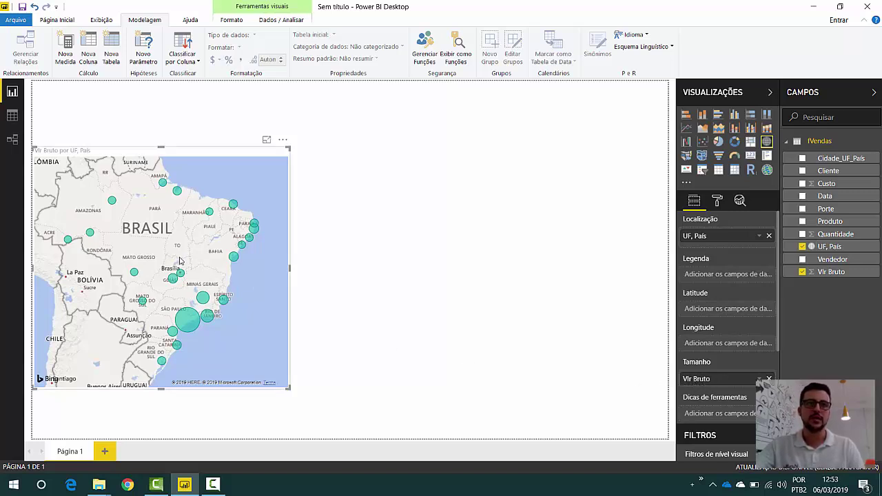
drag(179, 260, 190, 270)
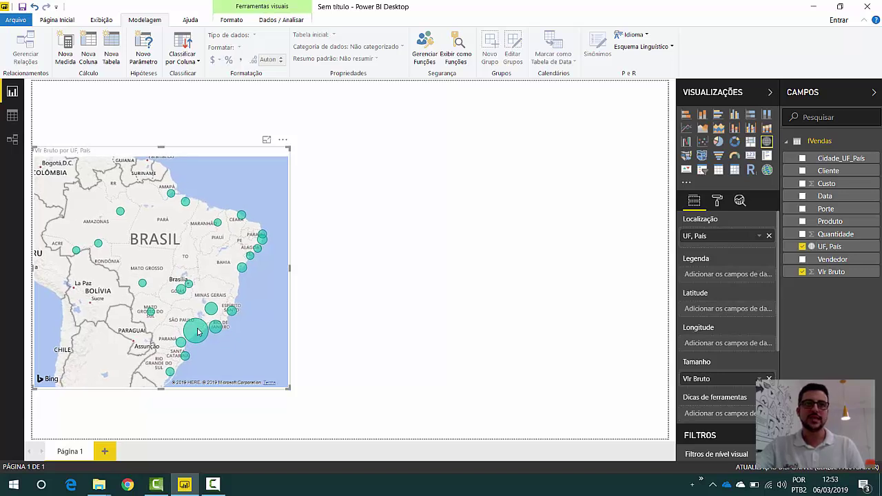
mouse_move(197, 332)
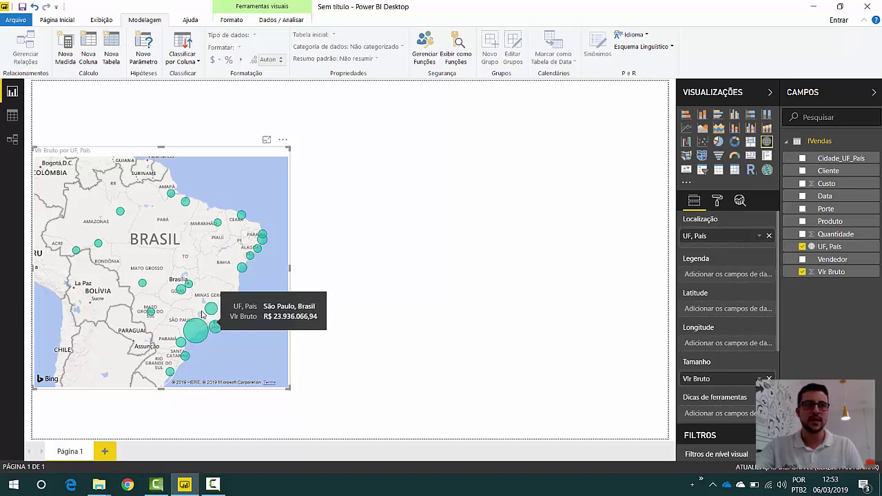
mouse_move(242, 273)
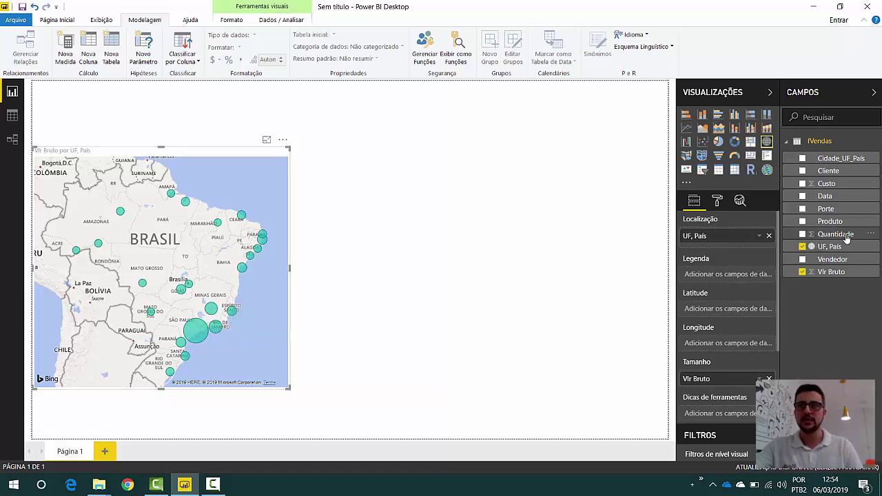
drag(846, 238, 744, 416)
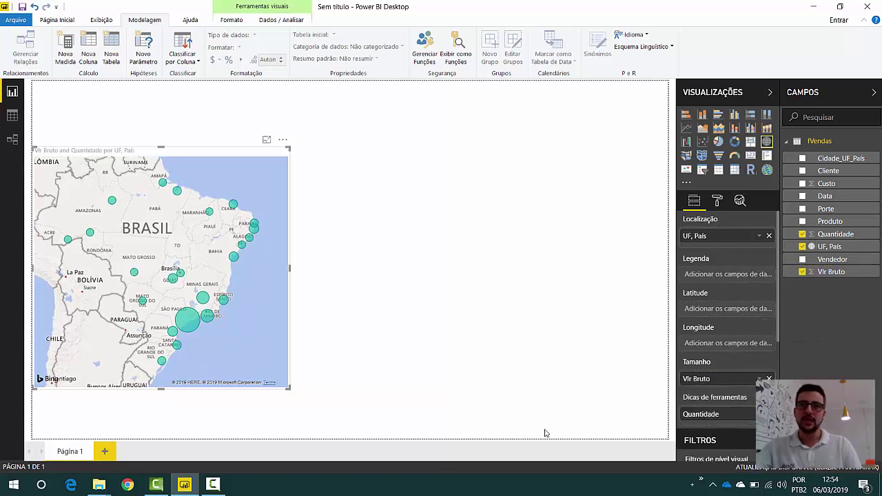
mouse_move(184, 319)
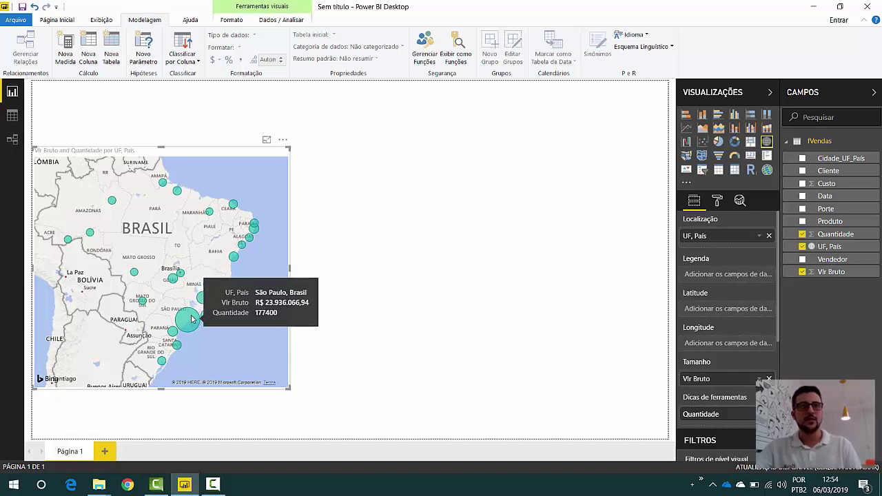
Step: Make the map taller and slightly wider so it fills the page's lower-left area
drag(181, 158, 157, 142)
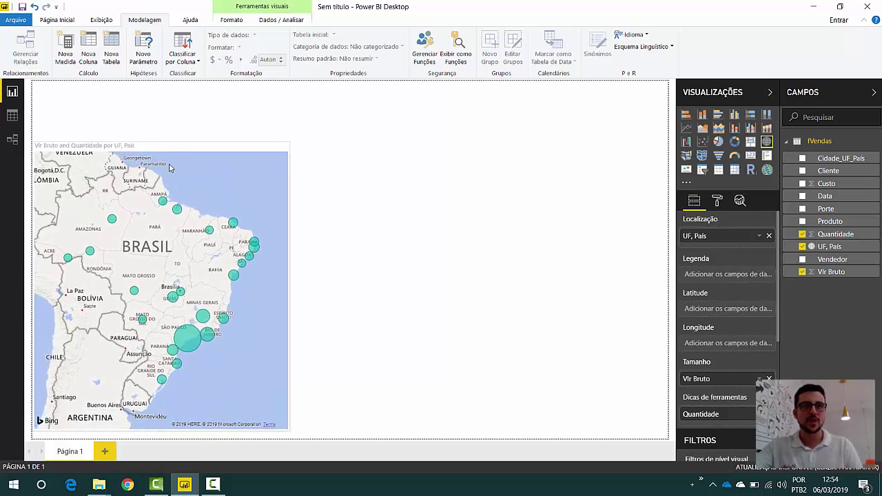
click(290, 296)
drag(290, 289, 303, 289)
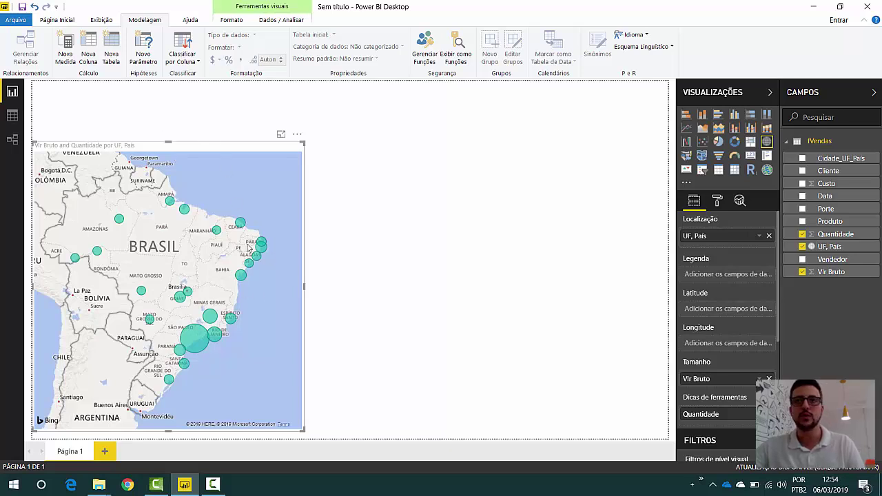
Step: Keep the map and add a separate clustered column chart with Produto as Eixo and Vlr Bruto as Valor
click(735, 116)
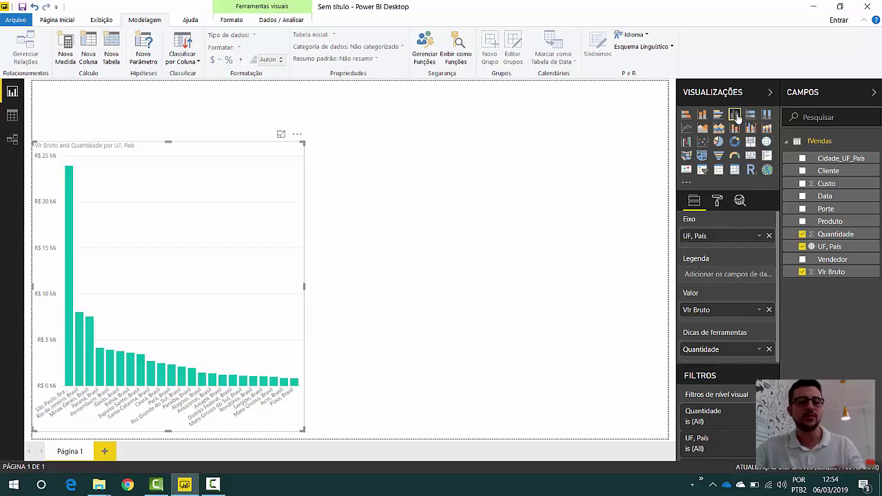
key(ctrl+z)
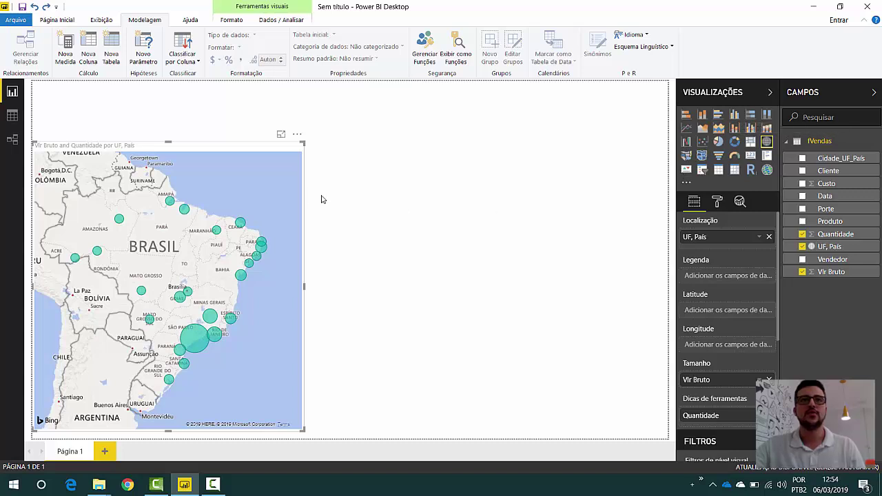
click(487, 185)
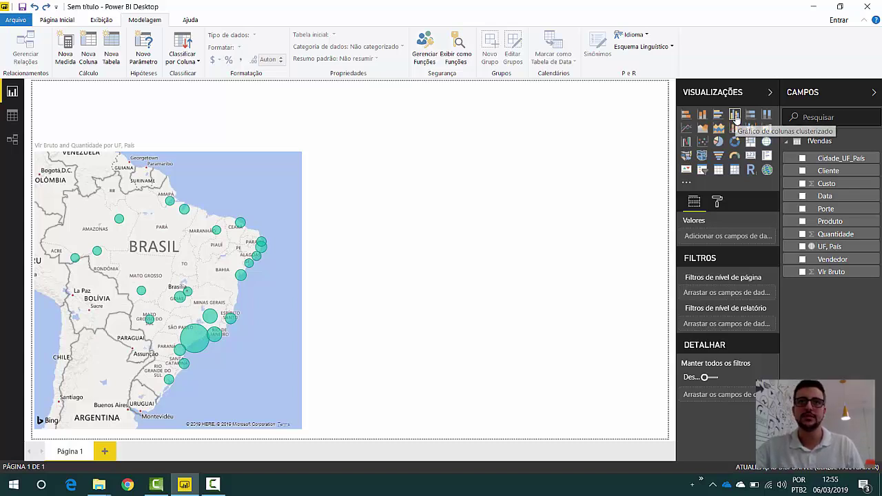
click(734, 115)
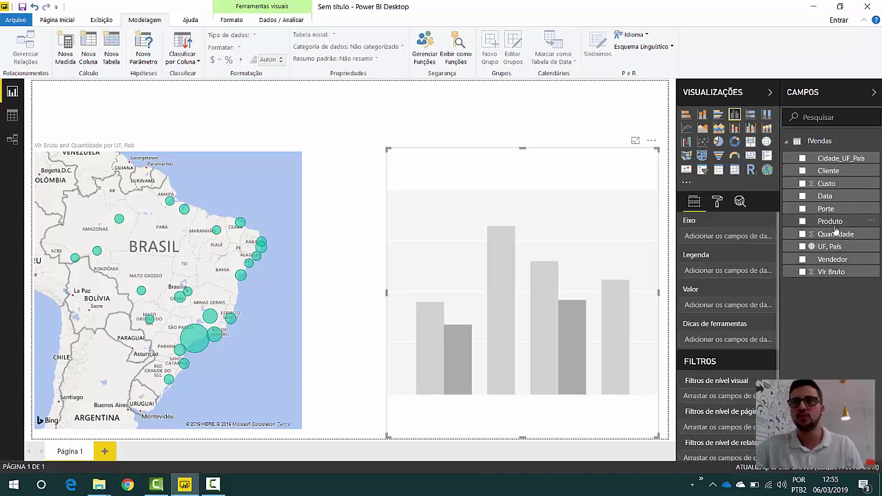
drag(835, 222, 739, 239)
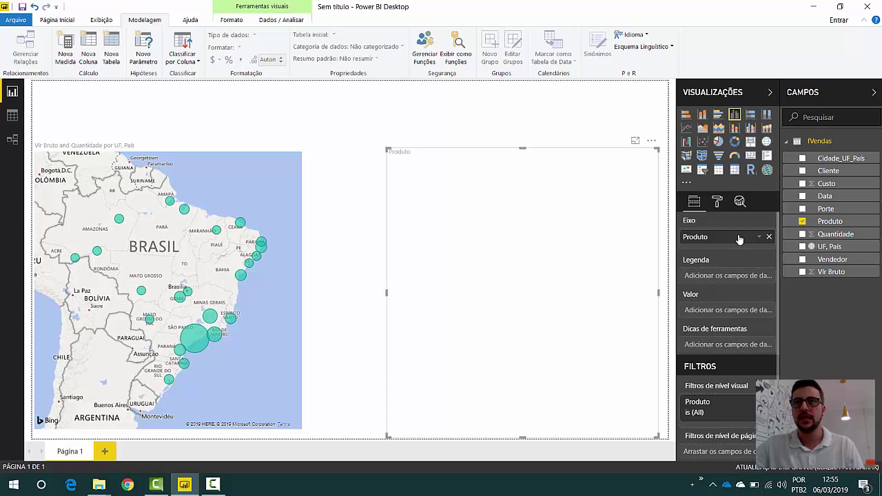
drag(832, 273, 728, 310)
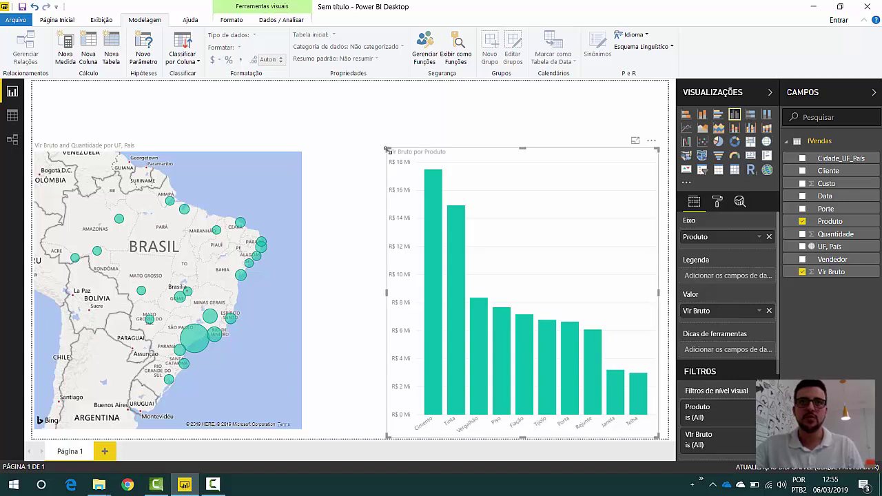
Step: Widen the column chart to fill the space beside the map, and check the Telha column's details
drag(387, 160, 320, 158)
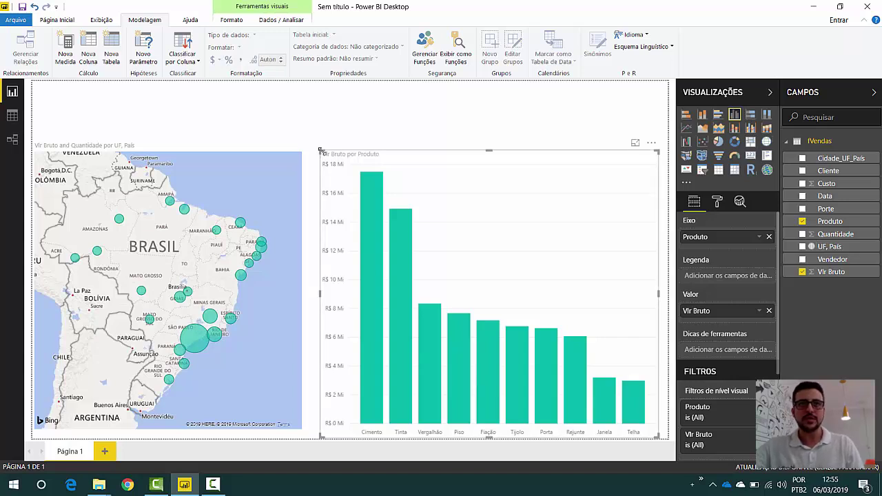
drag(321, 151, 318, 149)
key(Escape)
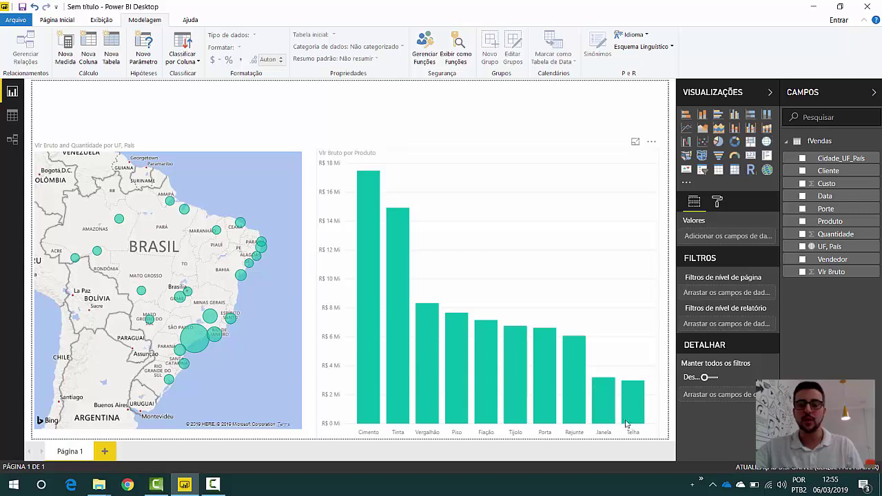
mouse_move(622, 414)
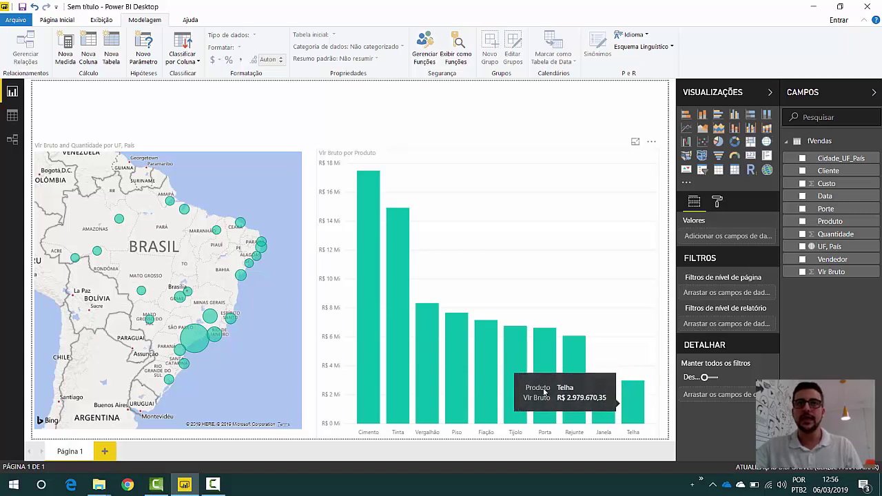
click(477, 155)
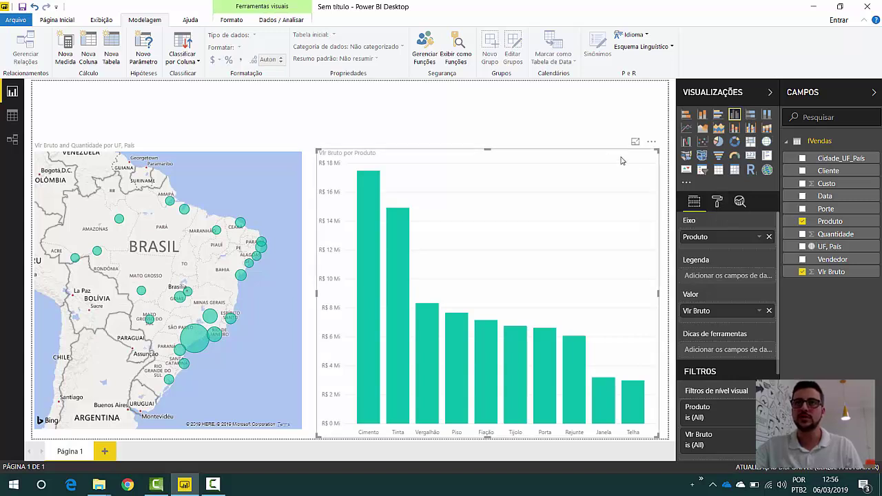
Step: Turn off the column chart's Eixo Y in its formatting options
click(716, 200)
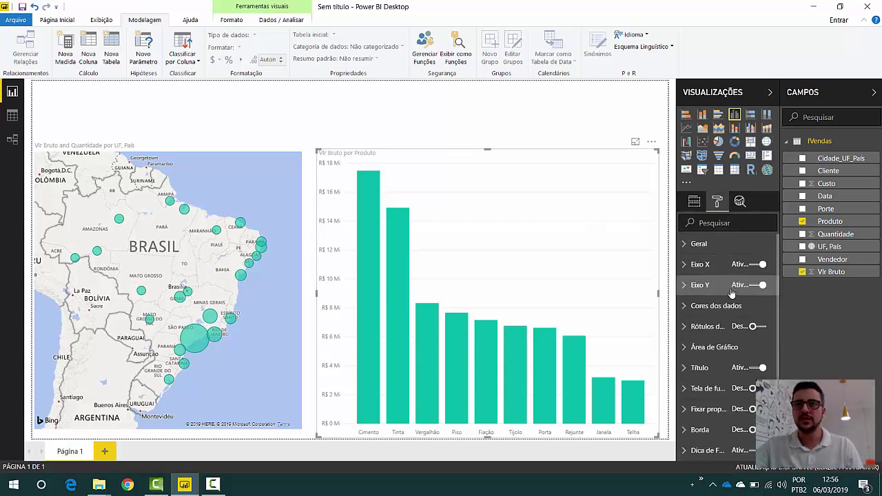
scroll(727, 310, down, 1)
scroll(725, 333, up, 1)
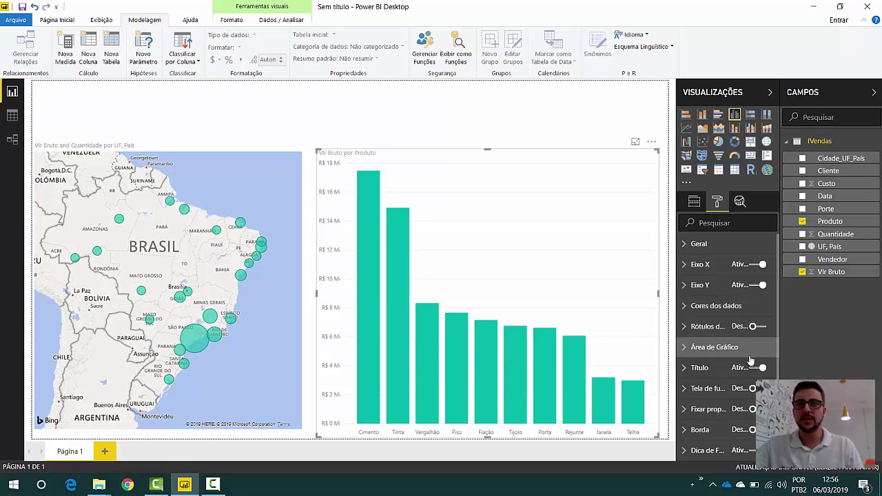
click(683, 285)
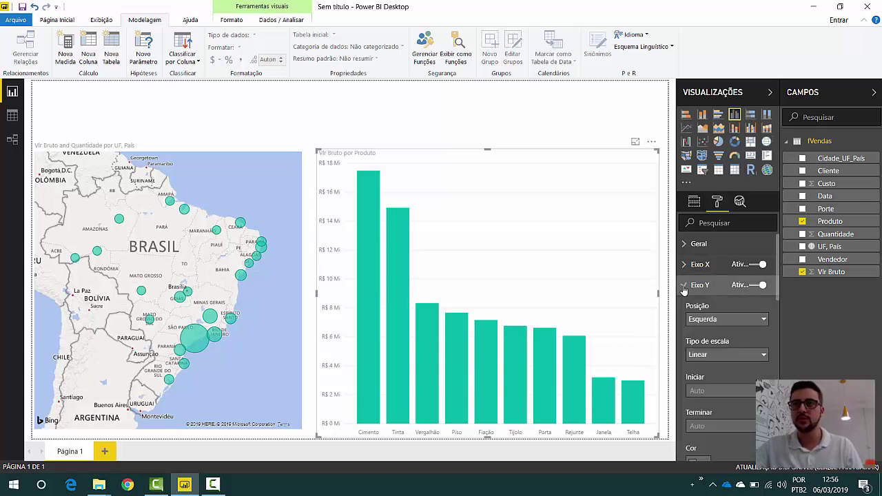
click(684, 285)
click(760, 286)
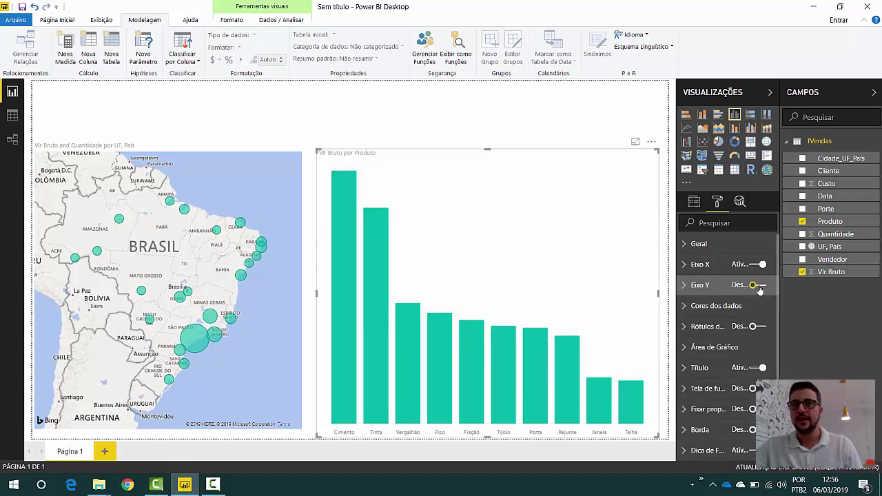
Step: Widen the formatting pane, turn on the column chart's Rótulos de dados, and open their settings
drag(678, 322, 657, 325)
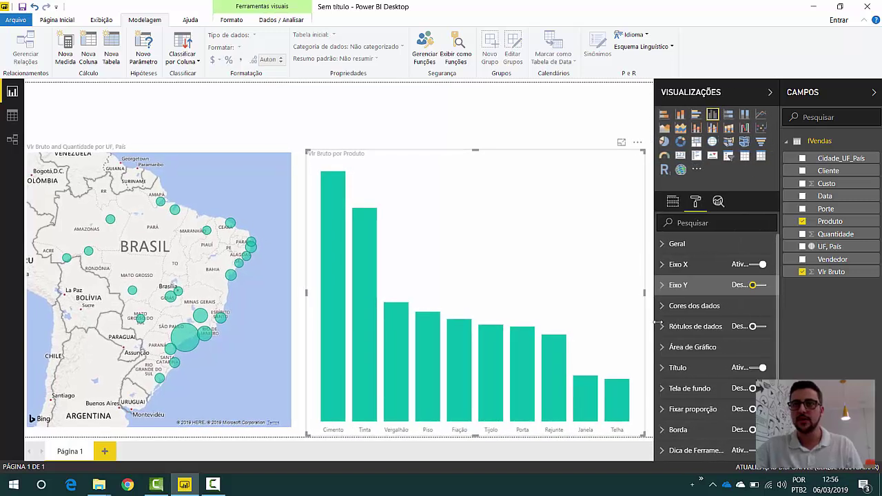
click(754, 327)
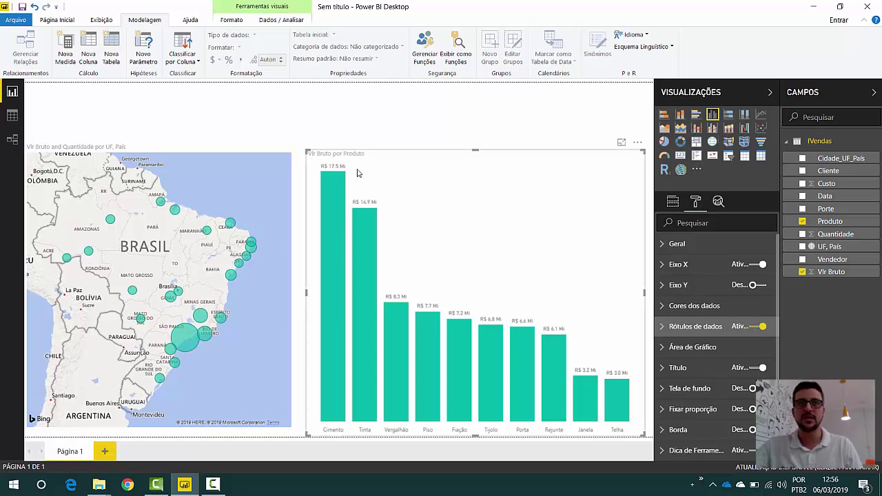
click(665, 328)
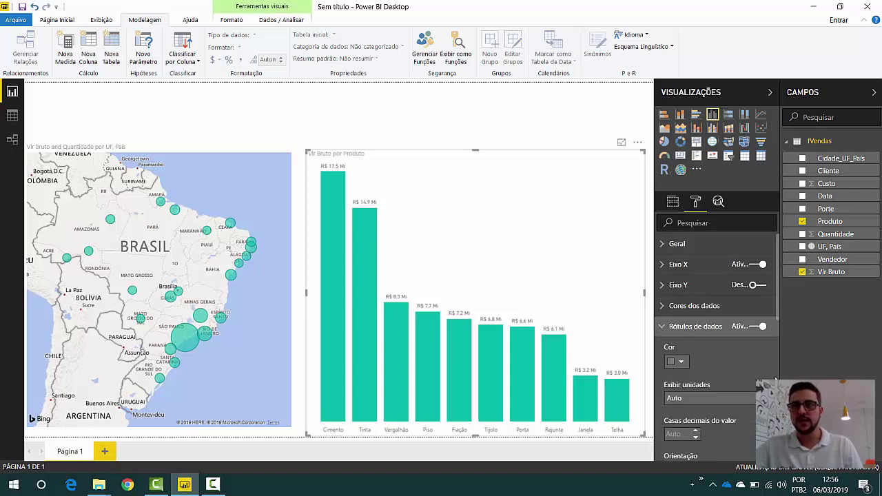
Step: Try larger text sizes for the column chart's data labels, up to 16, and settle on 14
scroll(751, 365, down, 3)
scroll(746, 361, down, 3)
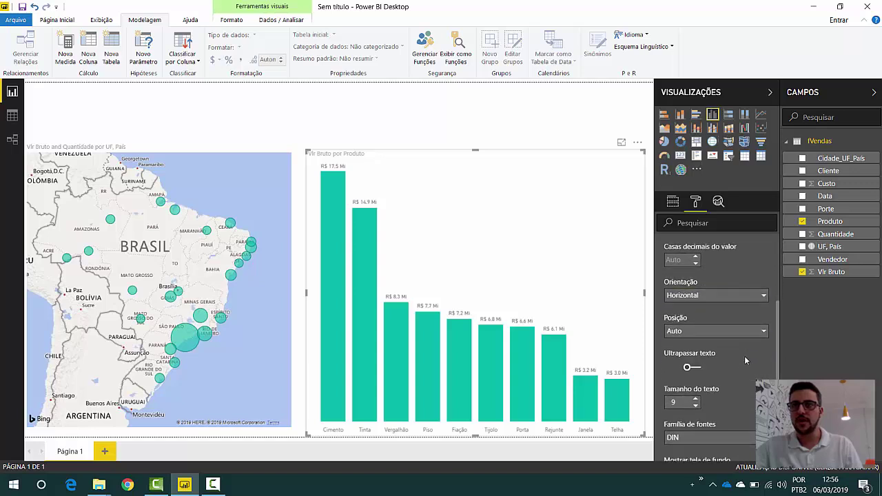
click(695, 343)
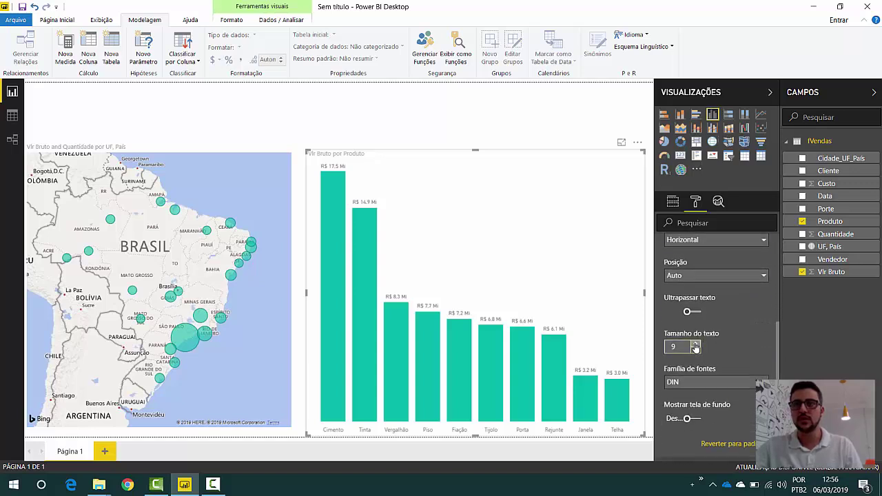
click(695, 343)
click(696, 343)
click(695, 343)
click(695, 343)
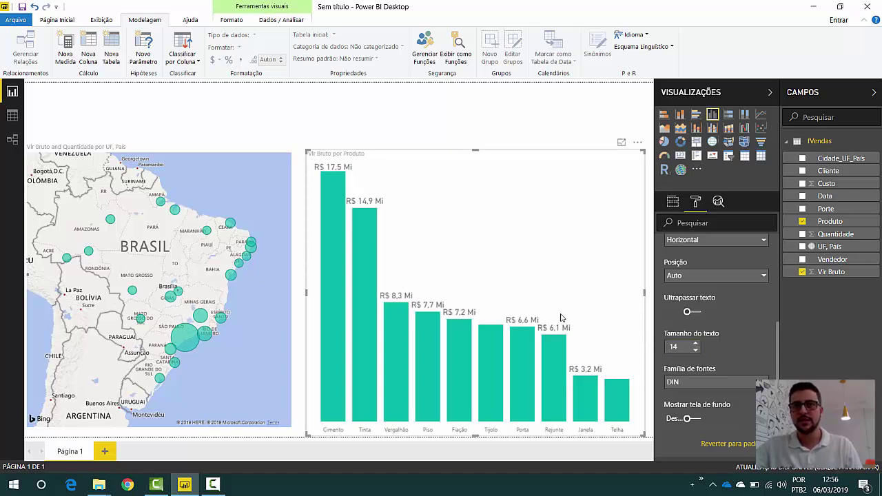
click(695, 343)
click(695, 343)
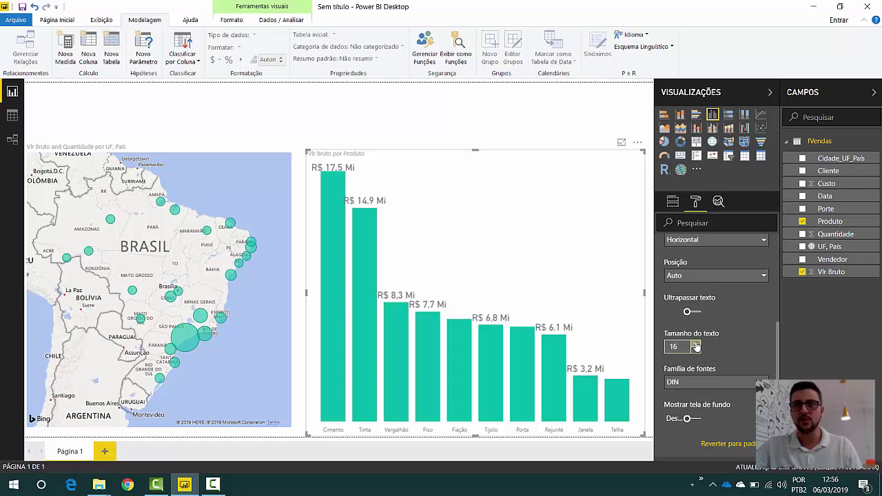
click(695, 350)
click(695, 350)
click(695, 350)
click(695, 350)
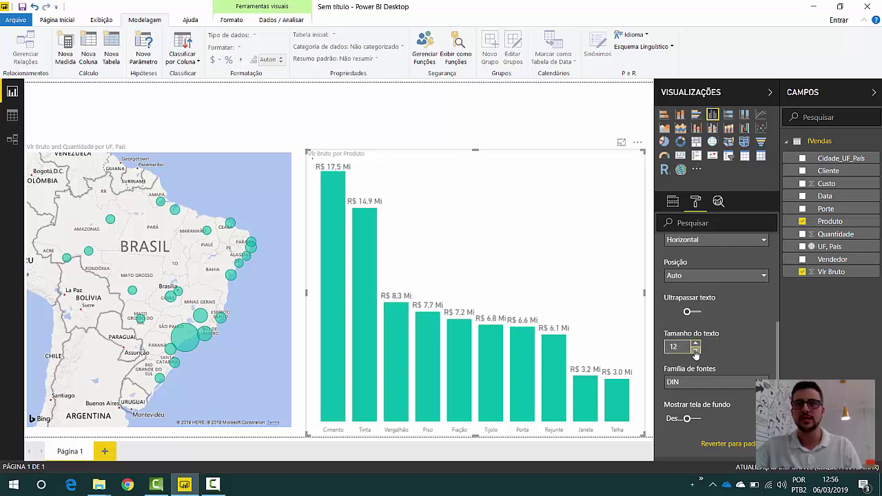
click(696, 345)
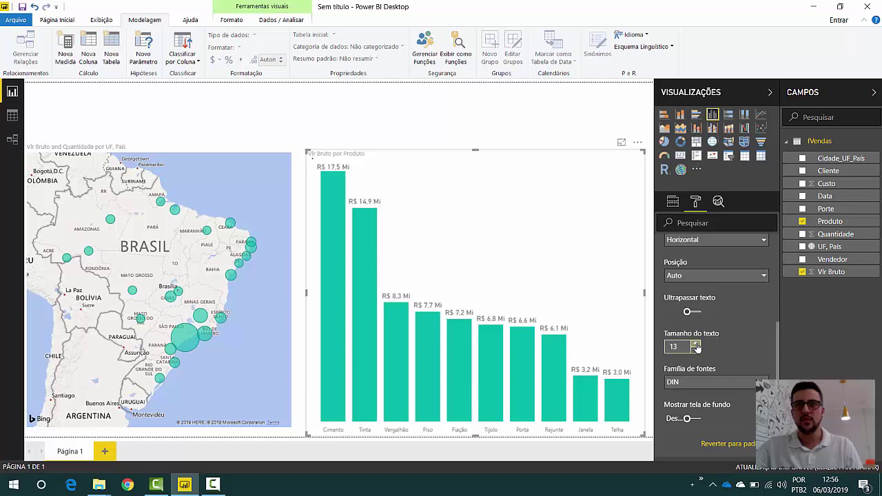
click(696, 345)
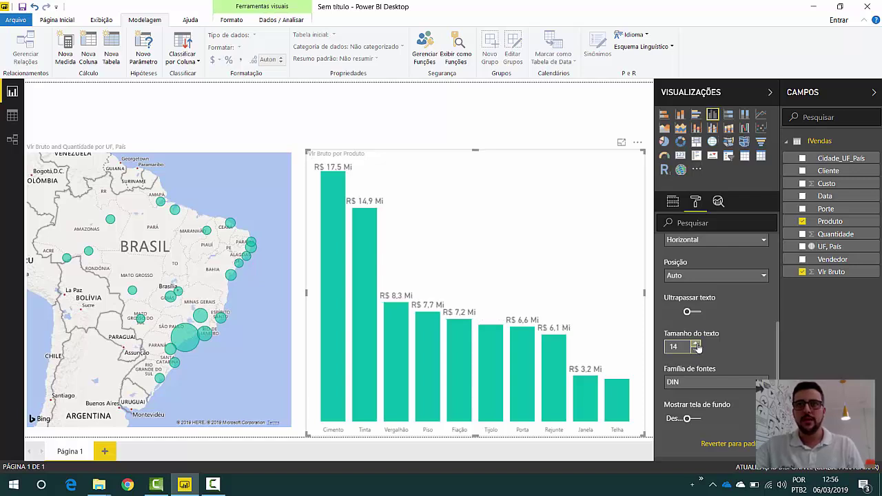
Step: Set the Orientação of the column chart's data labels to Vertical
scroll(750, 329, up, 2)
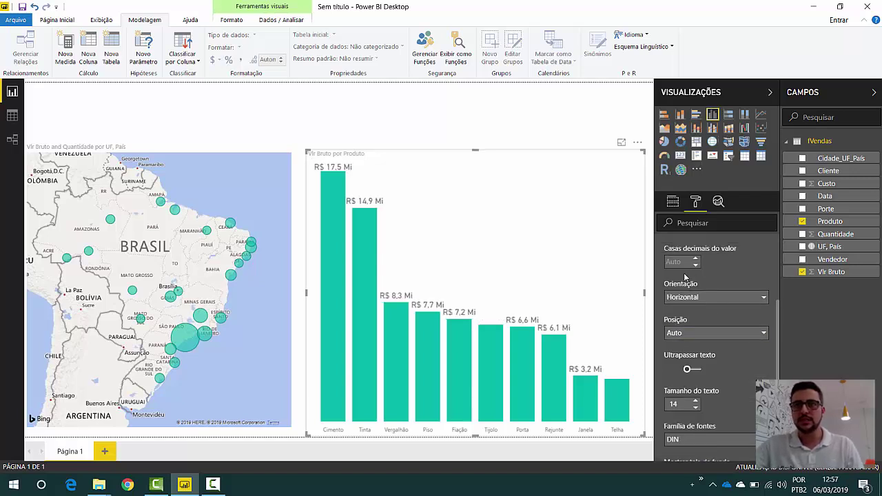
click(730, 297)
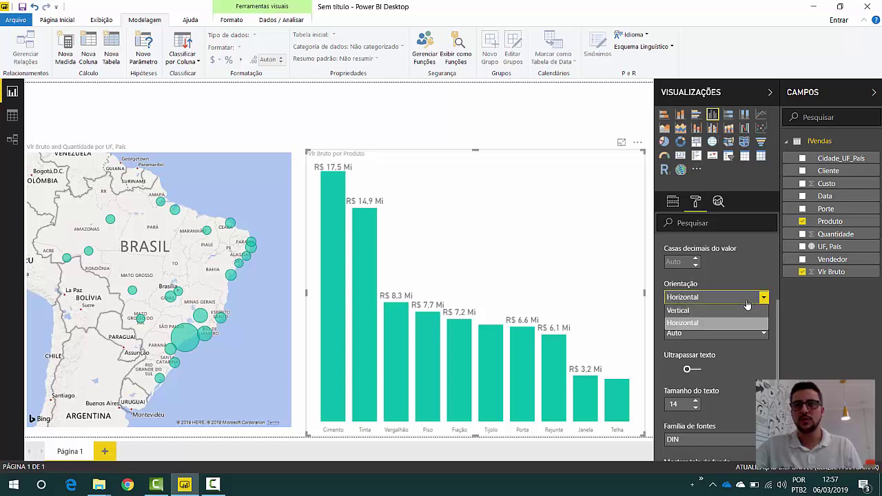
click(714, 310)
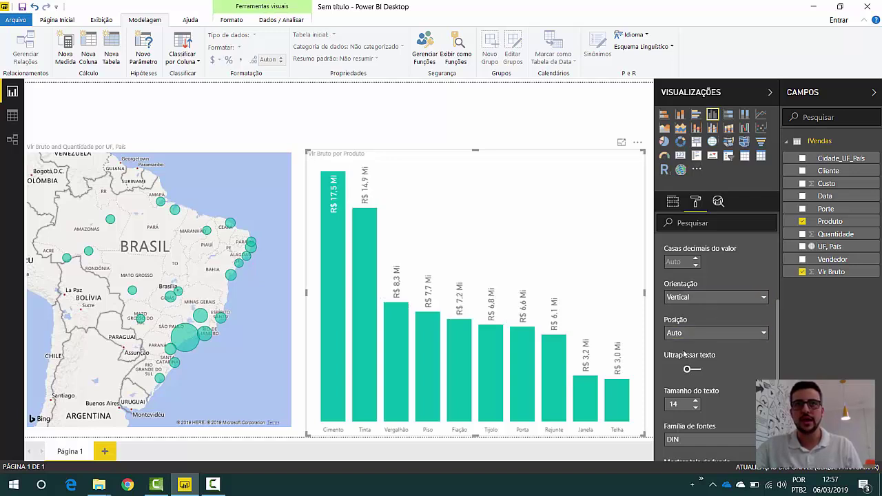
Step: Try text size 15 for the vertical data labels, then set it to 13 and collapse the Rótulos de dados settings
scroll(694, 351, down, 2)
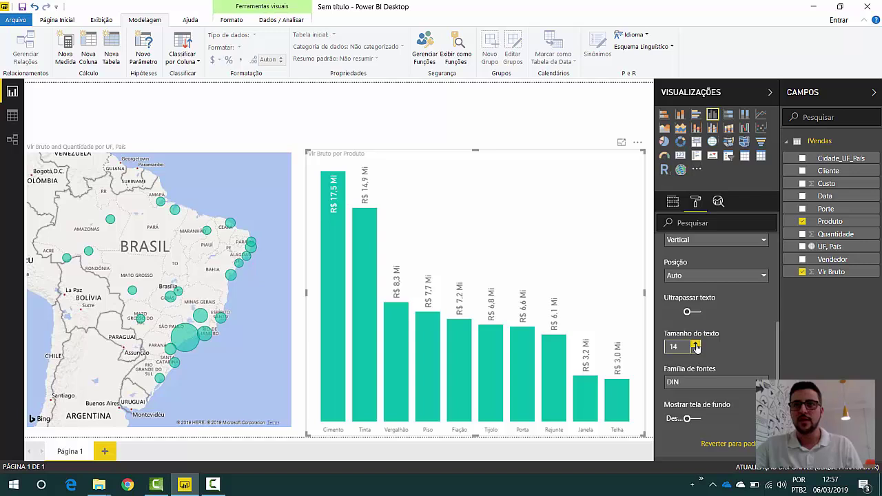
click(696, 344)
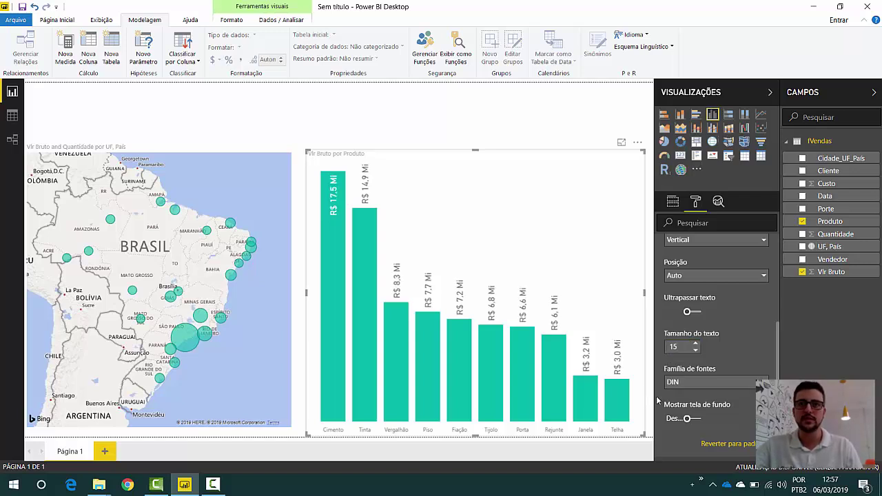
click(695, 350)
click(695, 350)
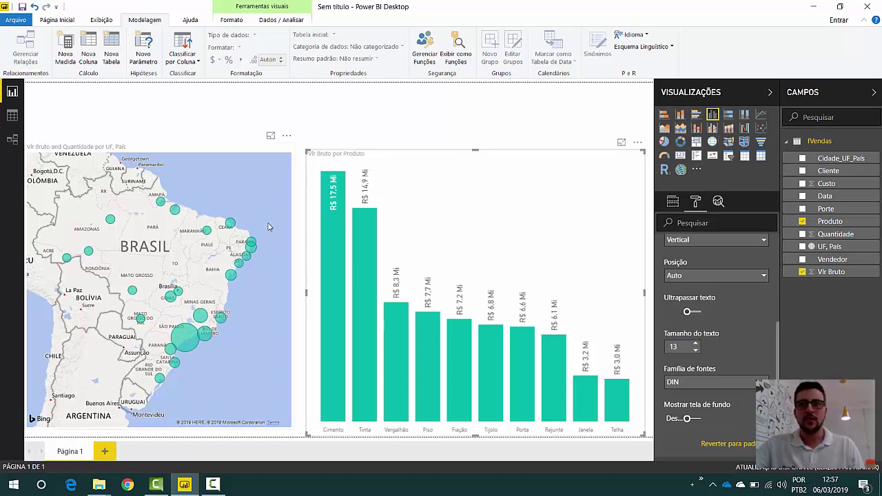
scroll(735, 328, up, 5)
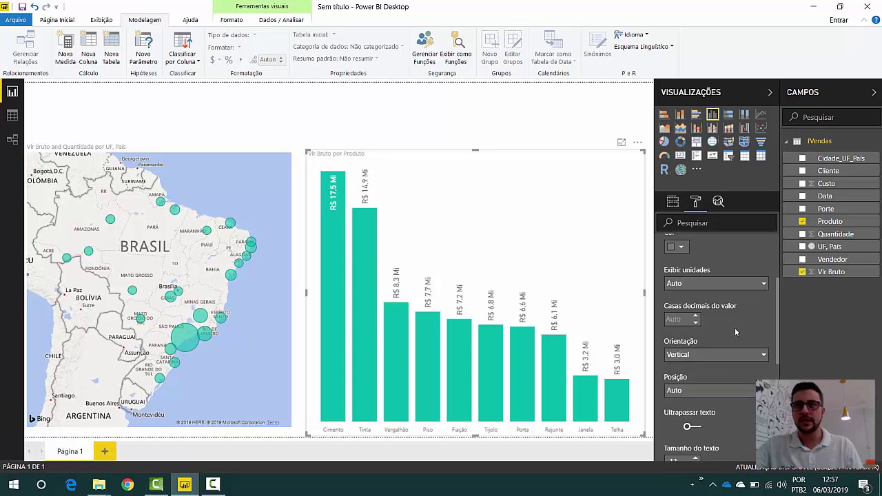
scroll(732, 330, up, 2)
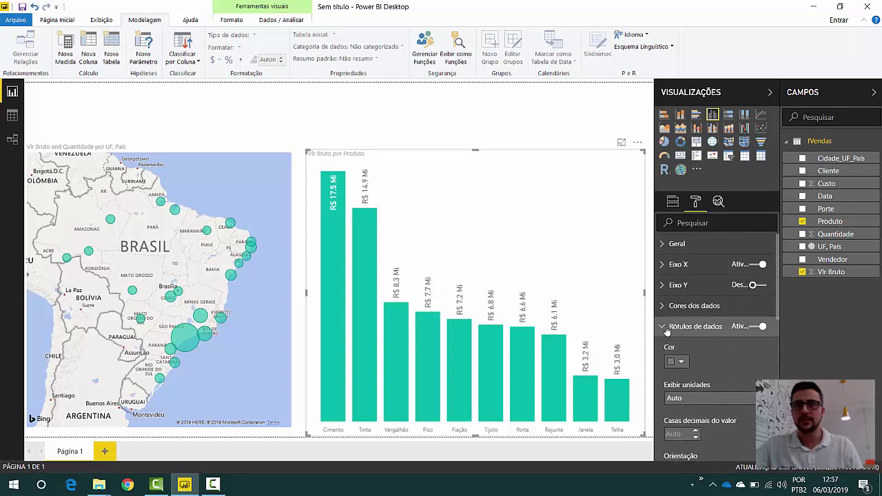
click(665, 327)
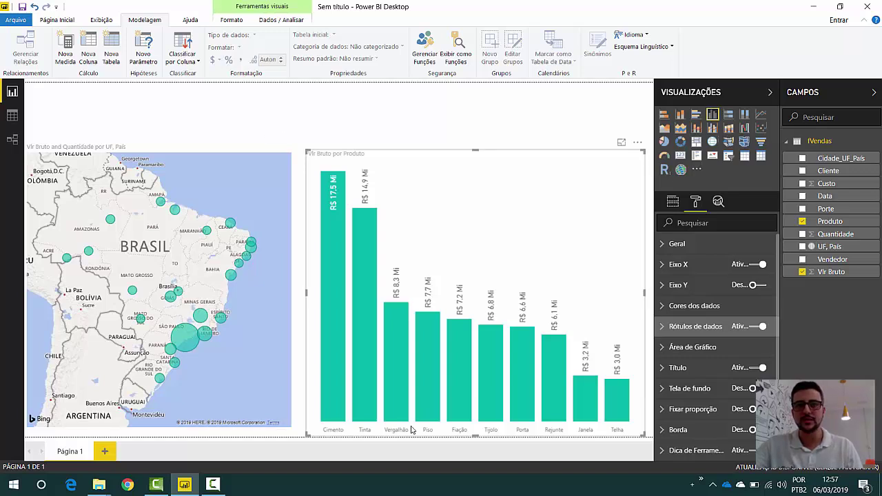
Step: Set the text size of the column chart's Eixo X labels to 16 and collapse the axis settings
click(663, 265)
scroll(709, 286, down, 2)
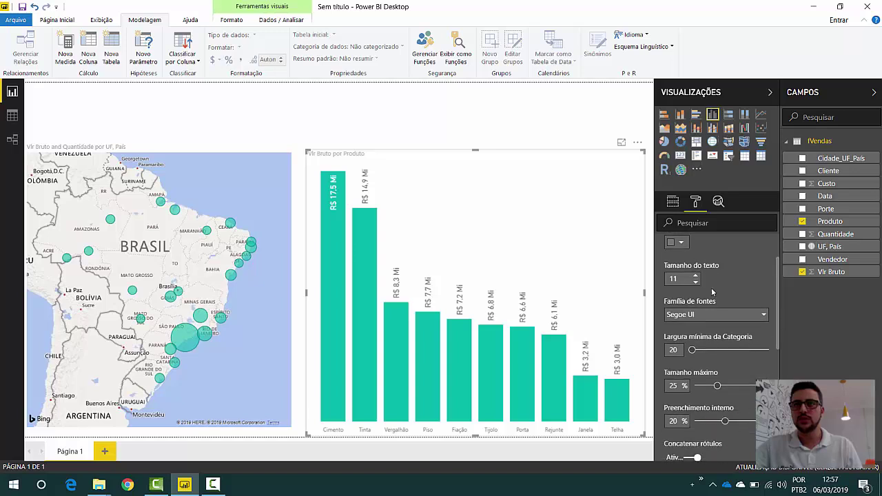
click(697, 277)
click(696, 277)
click(696, 277)
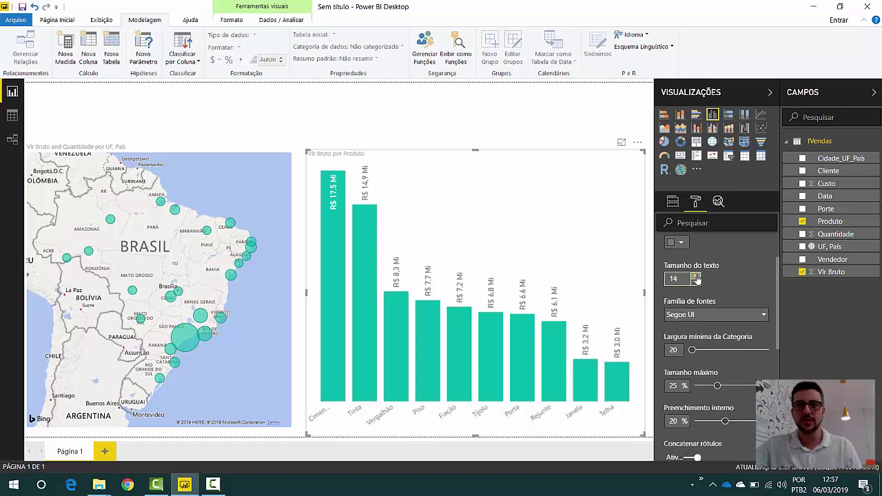
click(697, 276)
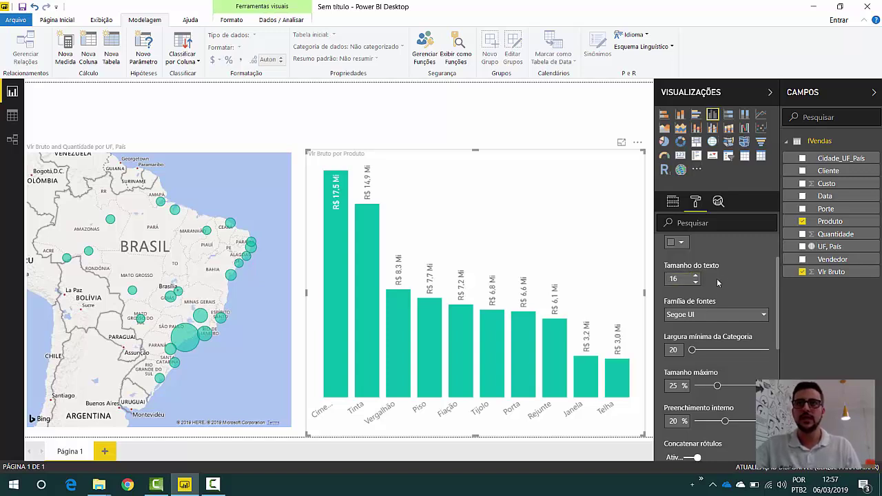
drag(777, 306, 774, 278)
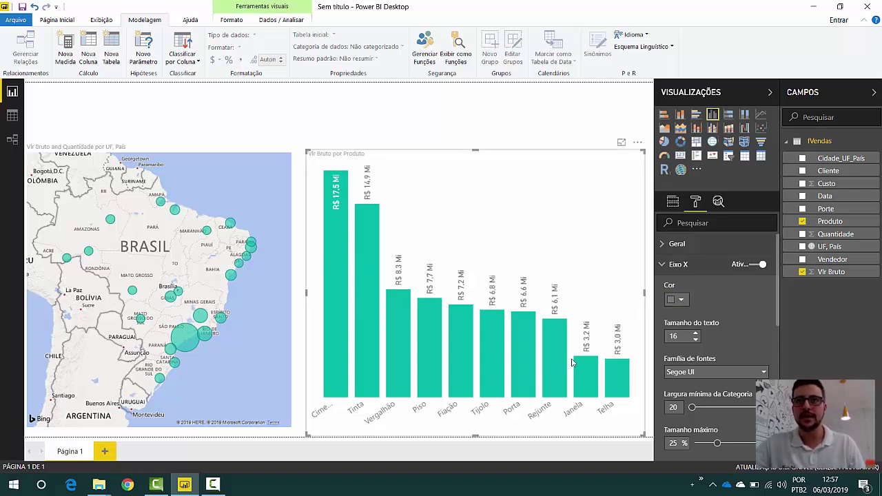
click(666, 265)
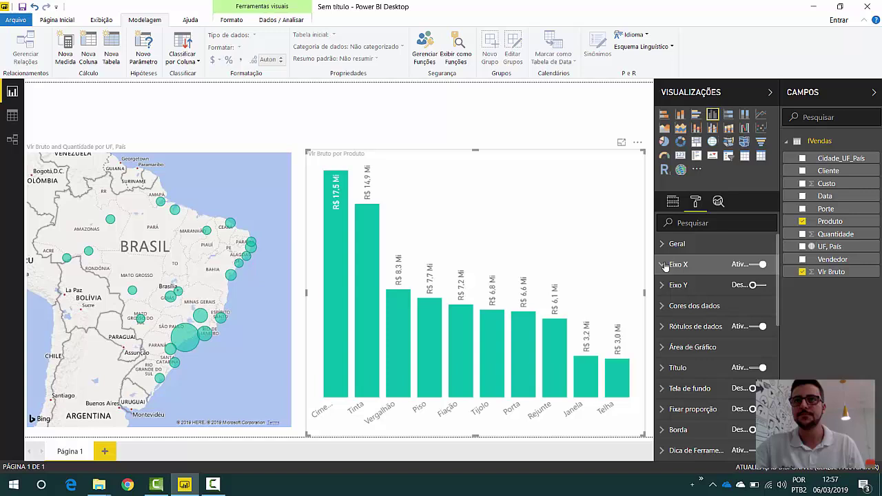
Step: Change the column chart's Cor padrão under Cores dos dados to the dark red theme shade
click(693, 309)
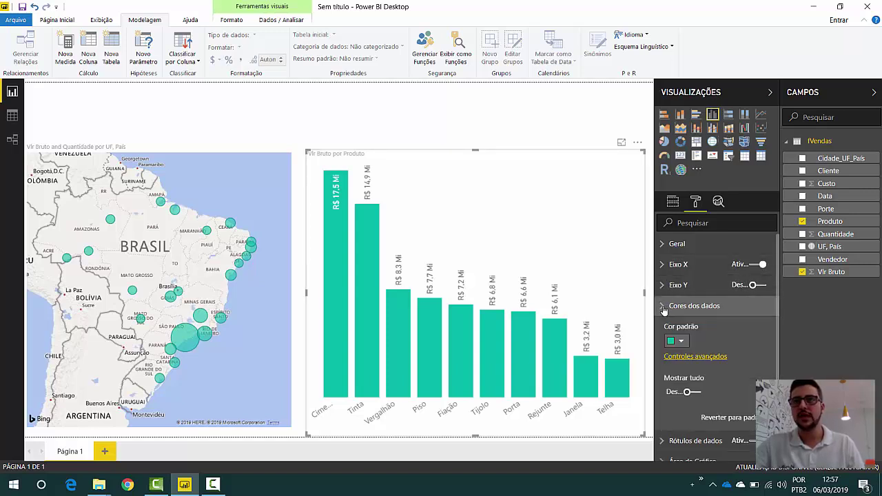
click(680, 342)
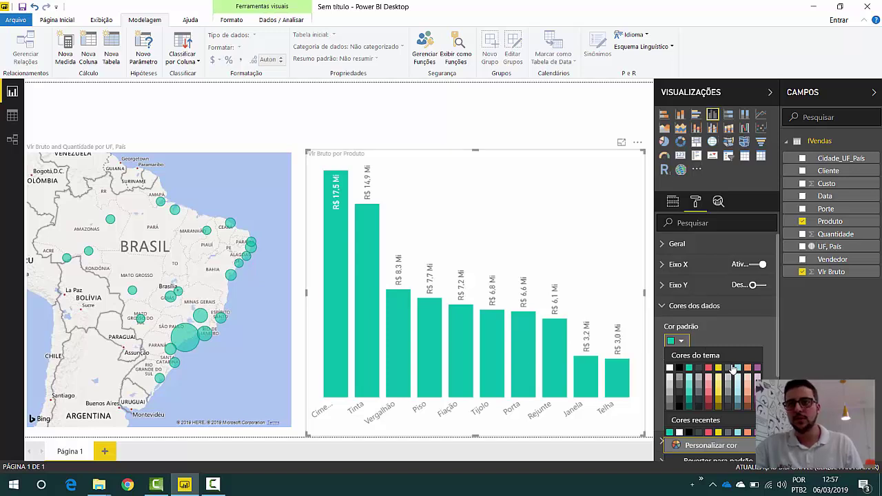
click(710, 403)
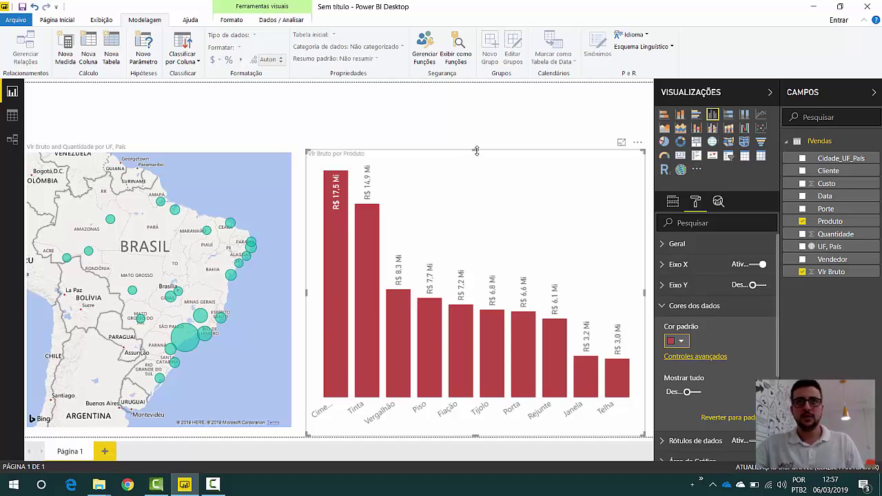
Step: Shorten the column chart to about half its height from above, and extend the map to the page's top edge and slightly wider
drag(475, 154, 483, 289)
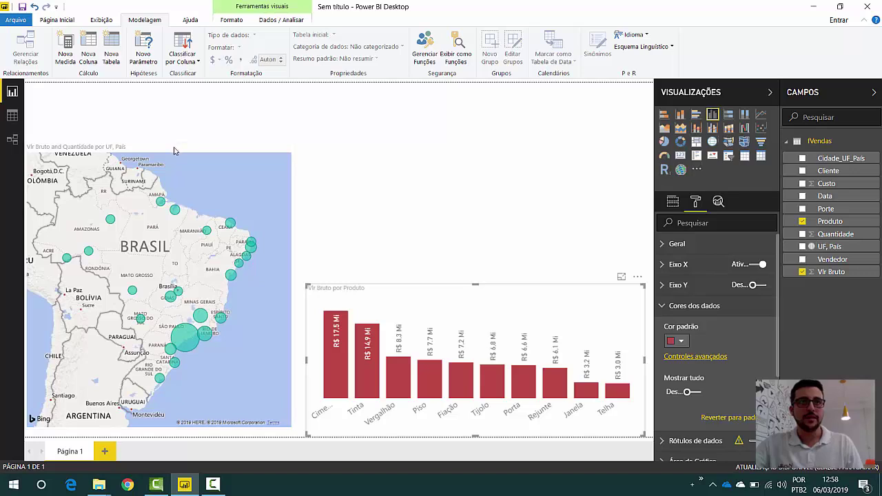
drag(173, 147, 158, 84)
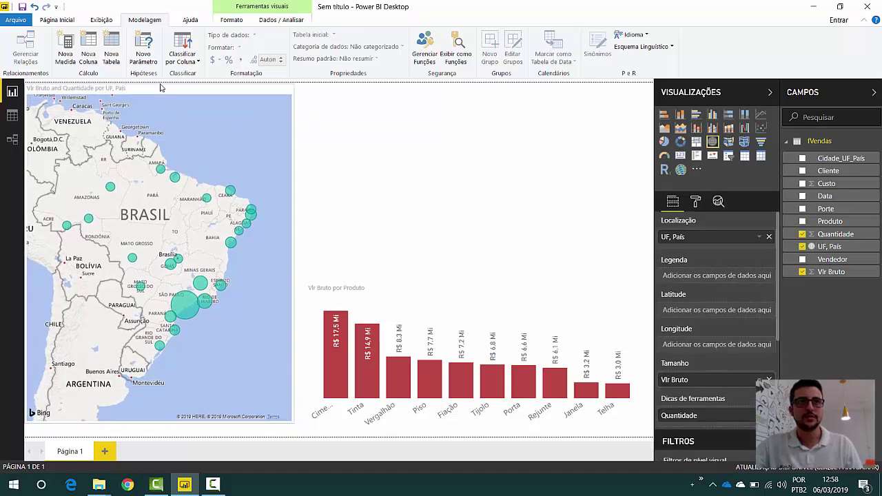
click(295, 249)
click(295, 249)
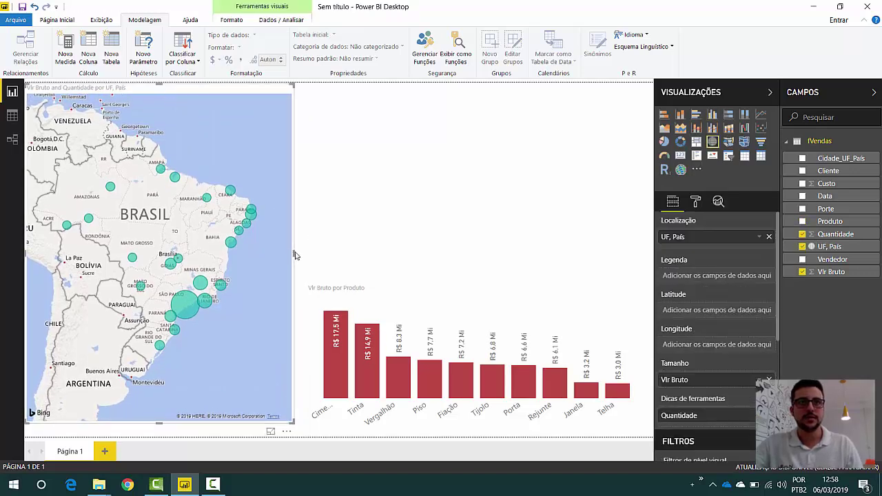
drag(294, 252, 301, 256)
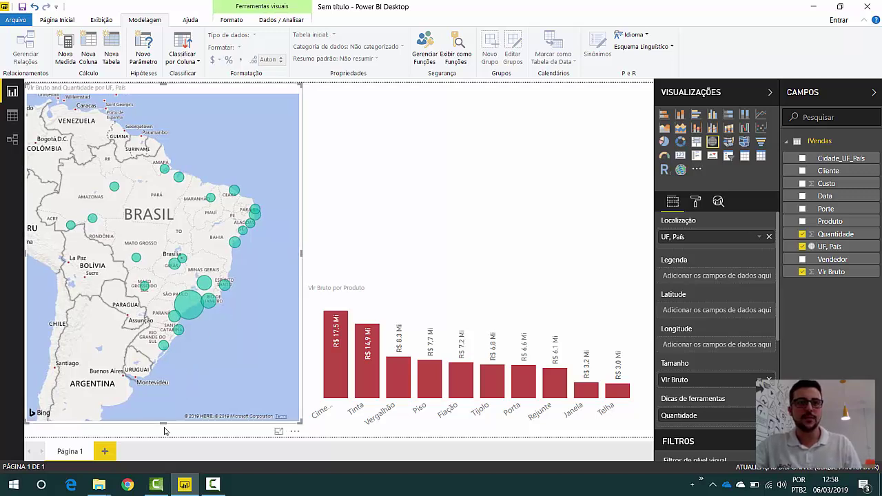
Step: Extend the map slightly downward and narrow the Visualizações pane to give the report canvas more room
drag(165, 424, 166, 429)
click(394, 204)
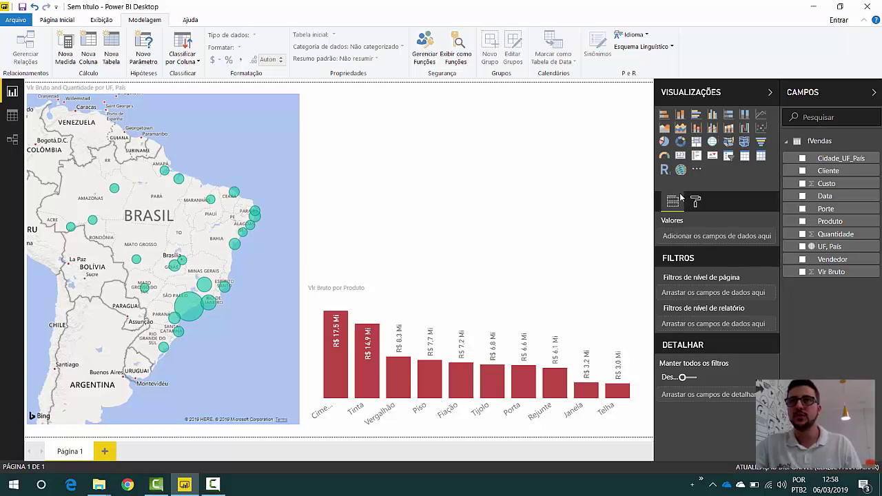
drag(654, 177, 665, 179)
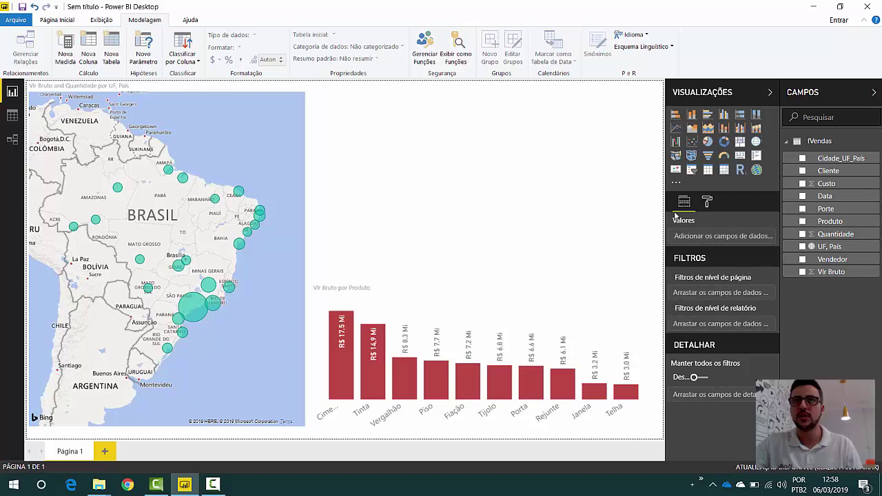
Step: Add a funnel chart above the column chart with Vendedor as Grupo and Quantidade as Valores, and widen it slightly
click(709, 157)
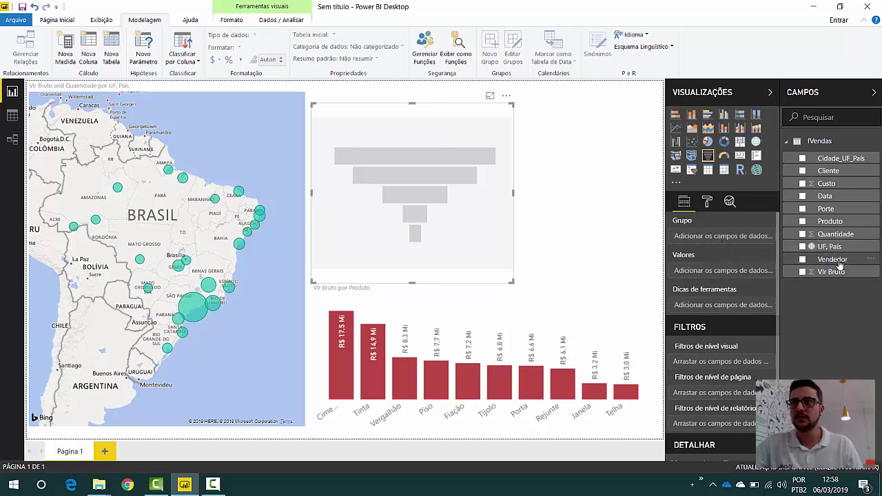
drag(837, 260, 731, 241)
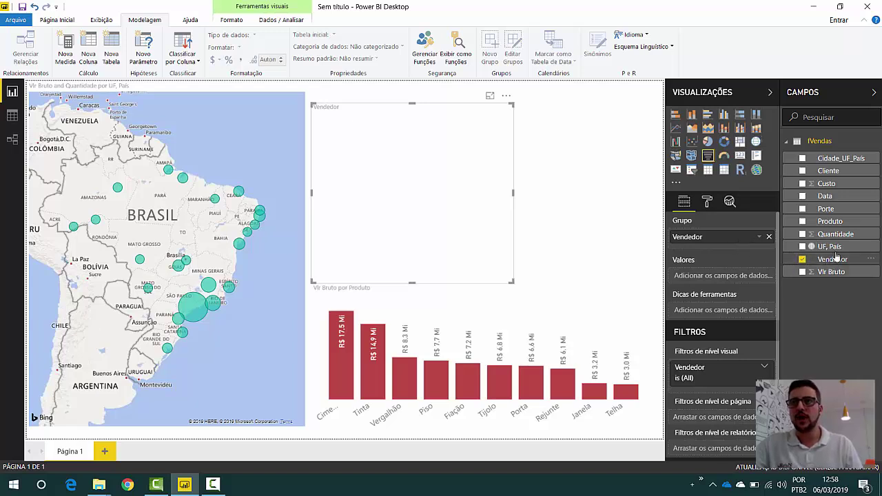
drag(839, 239, 727, 277)
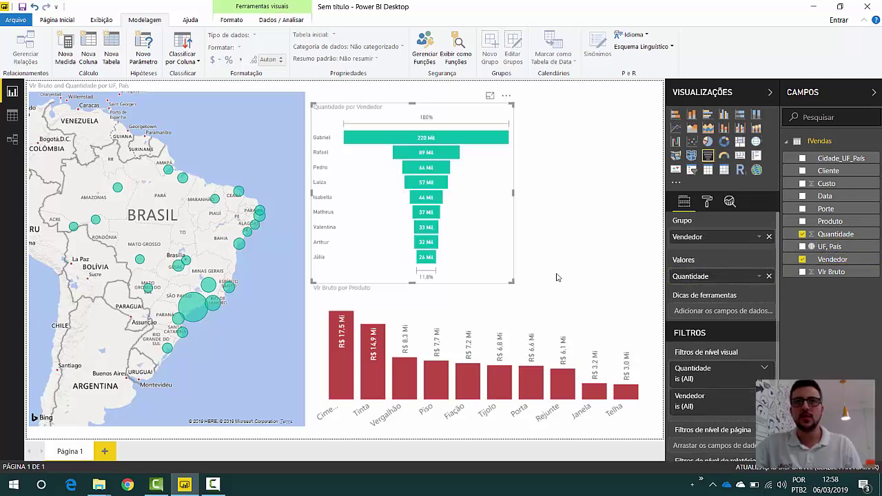
drag(511, 280, 522, 281)
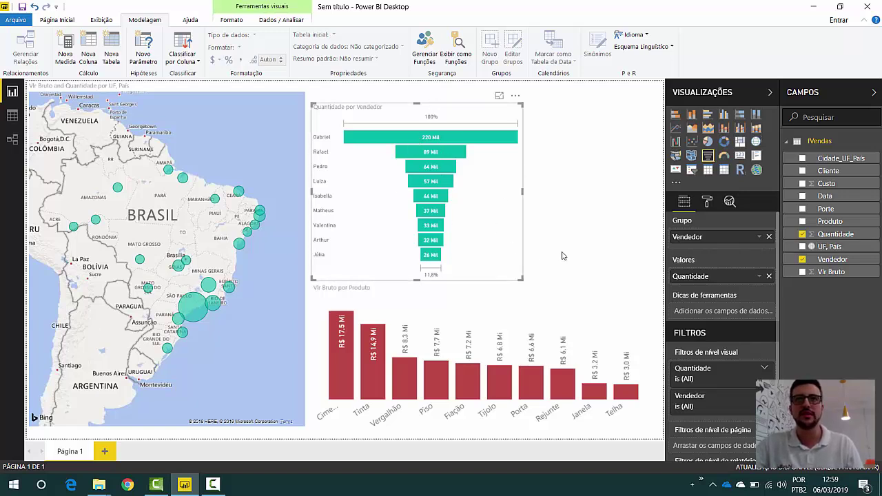
Step: Set the funnel chart's Cor padrão under Cores dos dados to the recently used dark red
click(707, 201)
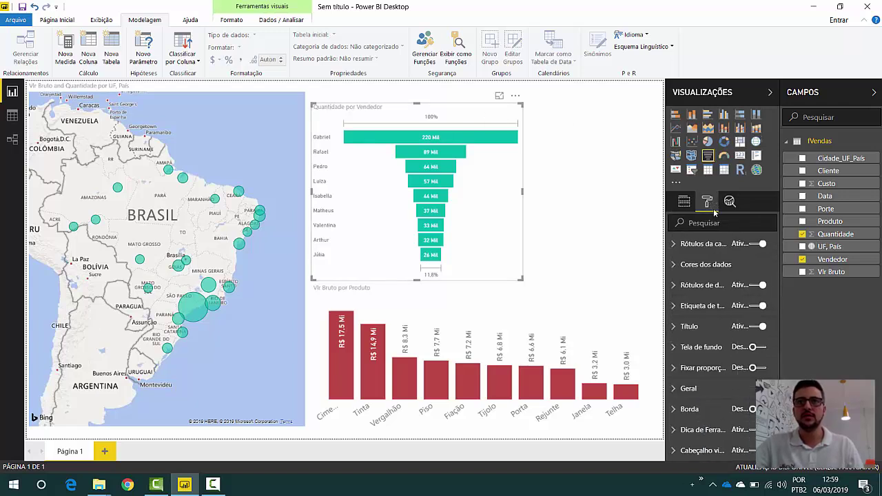
click(680, 264)
click(693, 300)
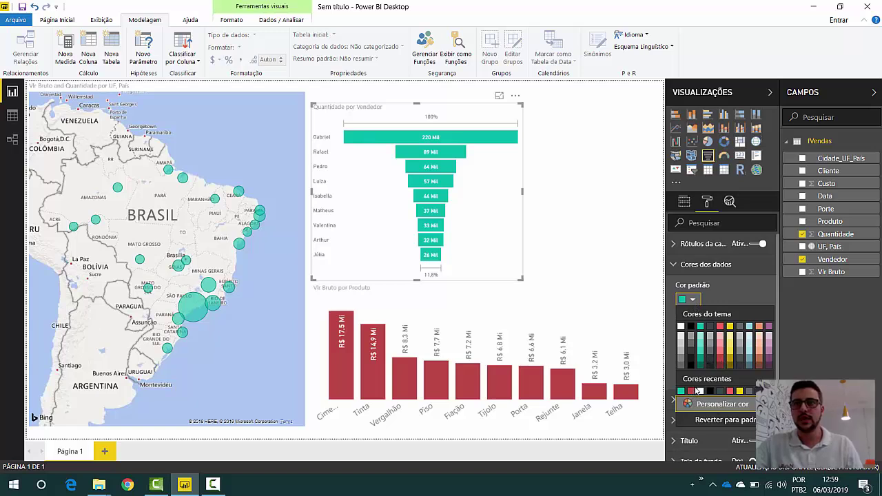
click(691, 390)
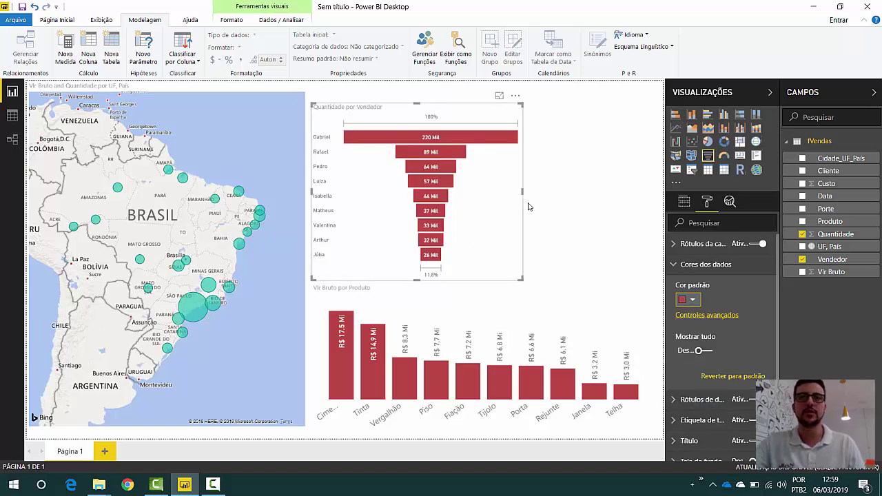
Step: Move the funnel chart up near the page's top edge, aligned with the column chart below, and enlarge it slightly
drag(522, 192, 524, 197)
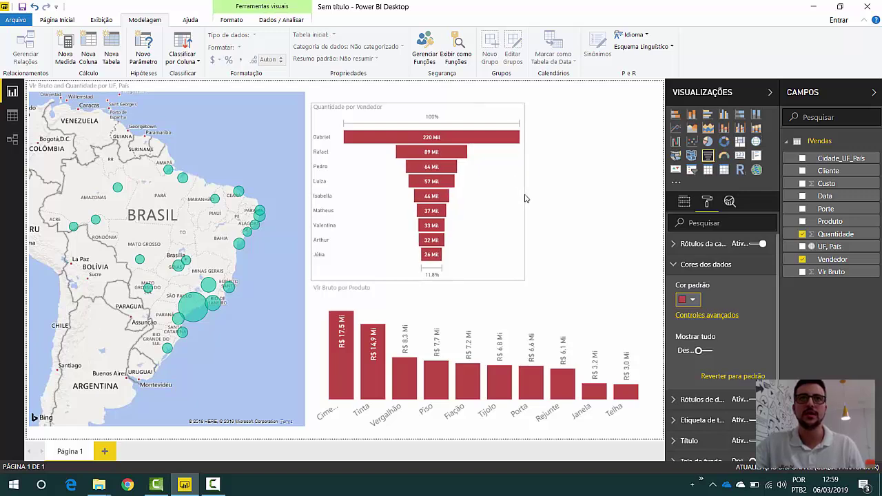
drag(456, 108, 425, 97)
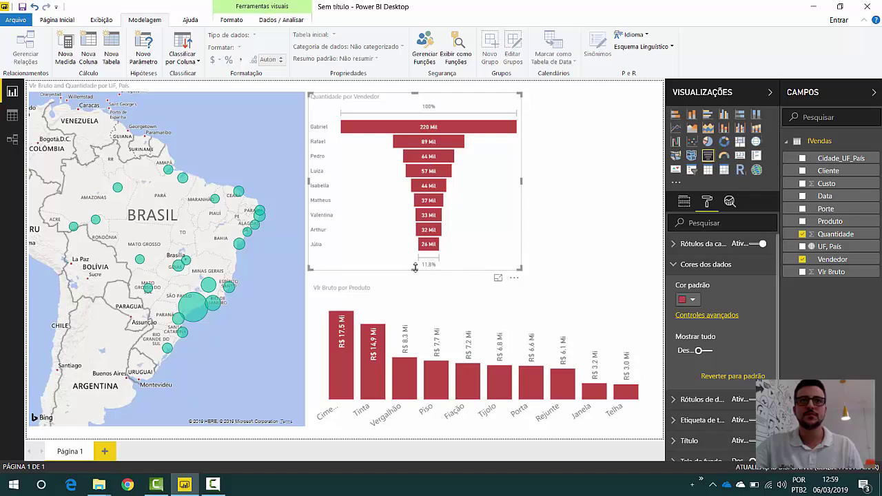
drag(416, 270, 416, 274)
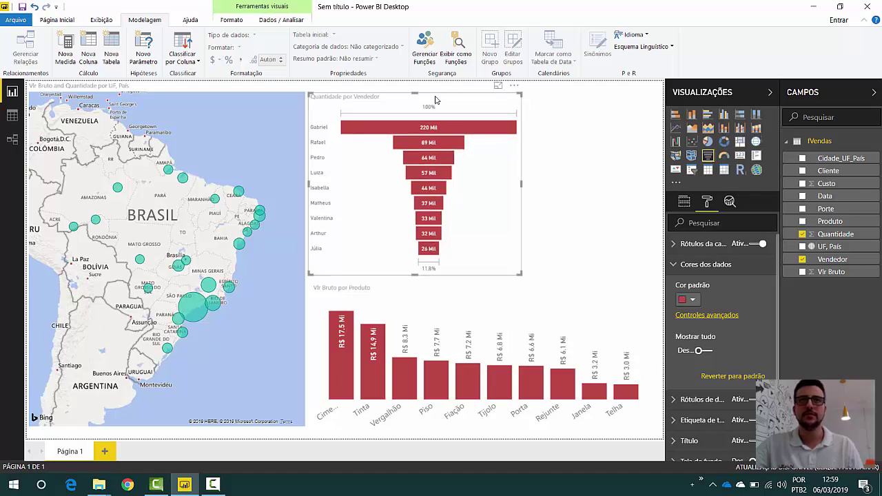
drag(435, 100, 439, 102)
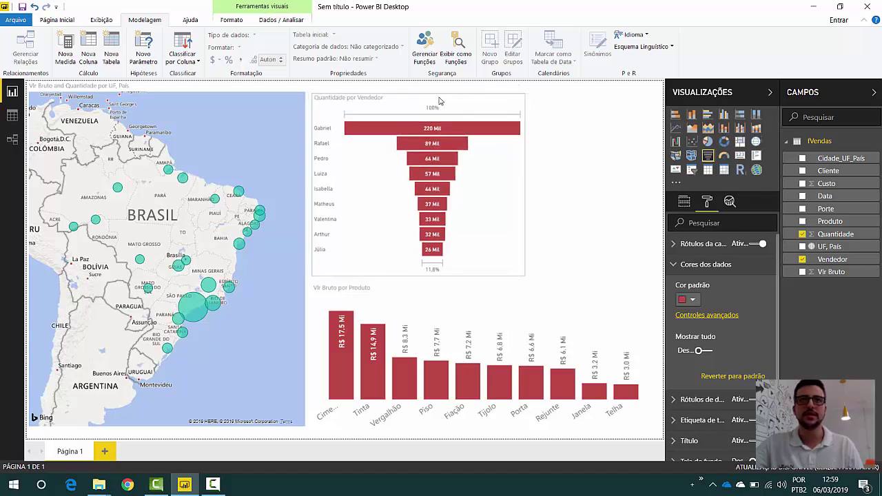
click(590, 188)
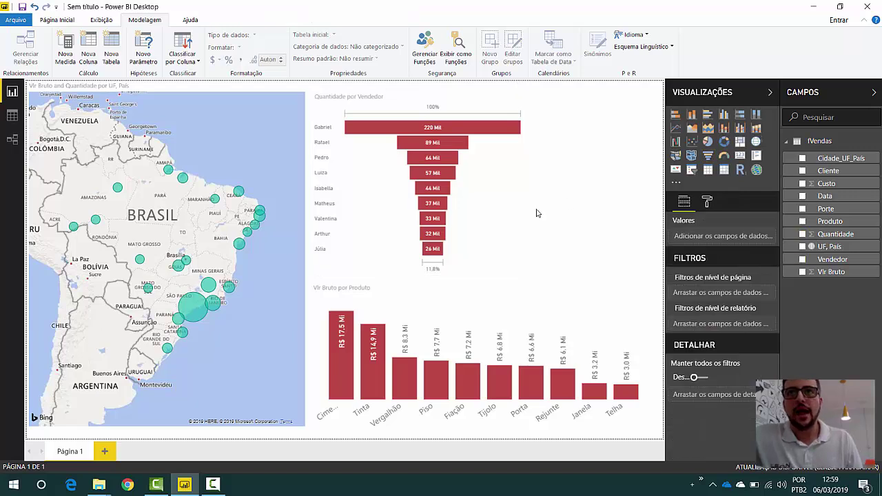
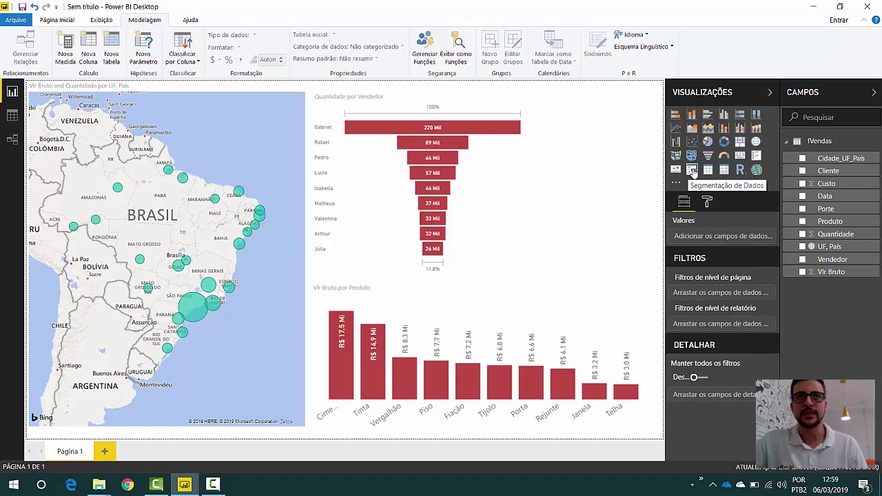
Step: Add a Segmentação de Dados slicer on the Vendedor field beside the funnel chart and shorten it slightly
click(692, 171)
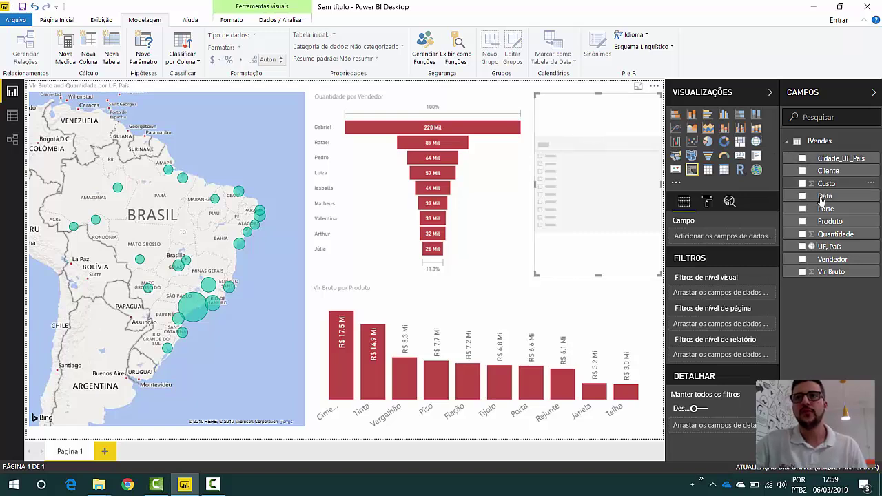
drag(833, 260, 731, 237)
drag(726, 235, 723, 236)
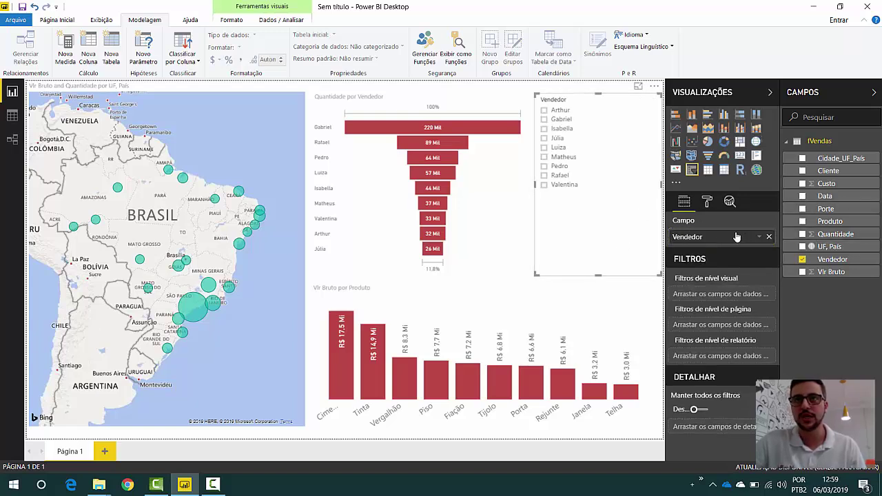
mouse_move(598, 273)
mouse_down()
mouse_move(604, 198)
mouse_move(599, 264)
mouse_up()
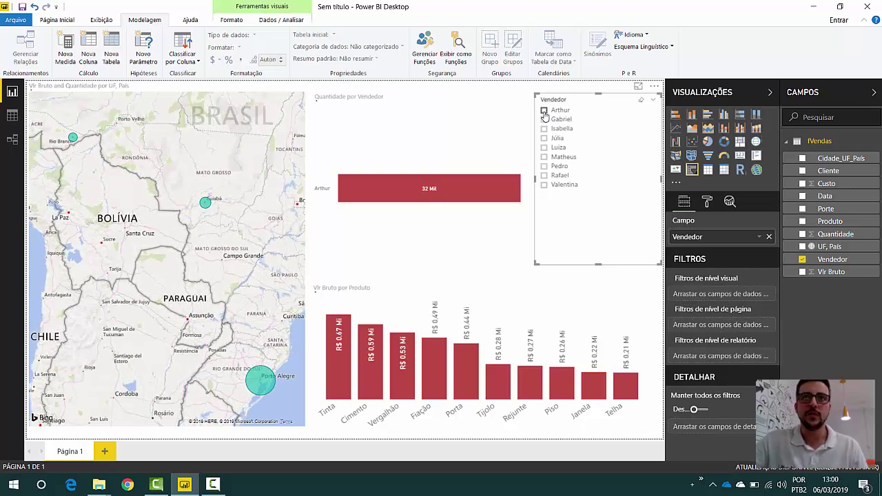
Step: Test the Vendedor slicer by filtering the report for the first and the fourth seller in turn, clearing each selection
click(545, 111)
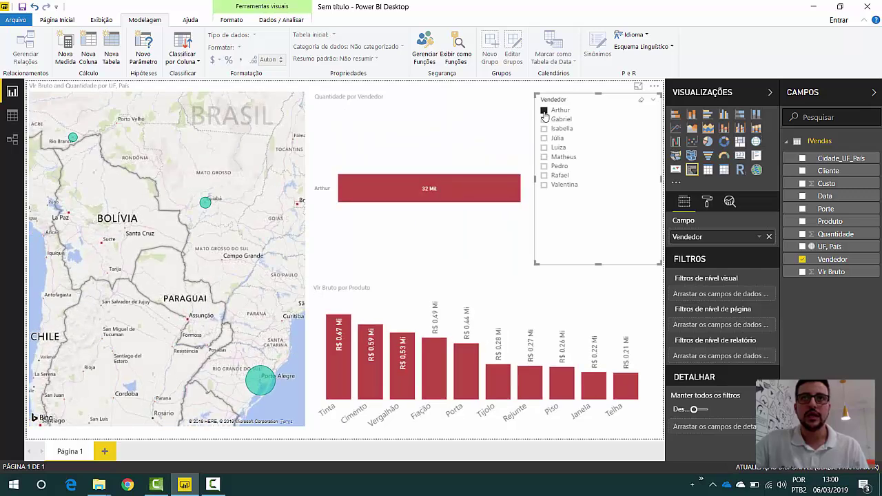
click(544, 111)
click(544, 138)
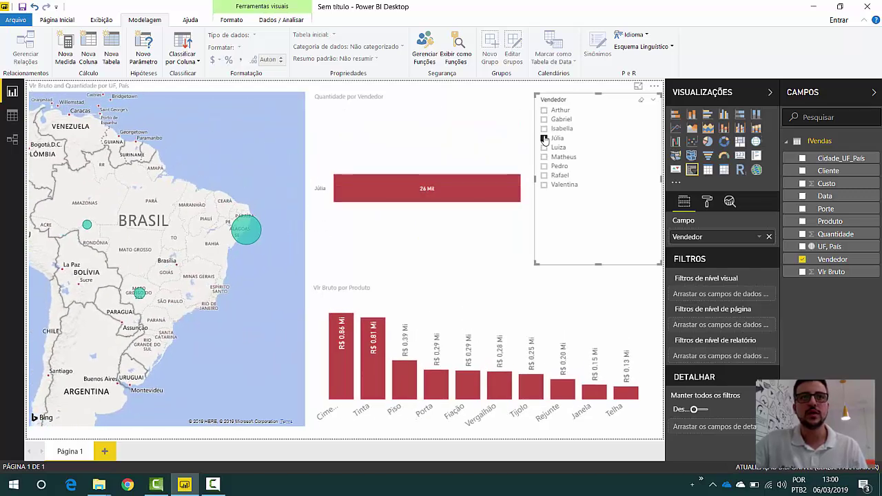
click(545, 138)
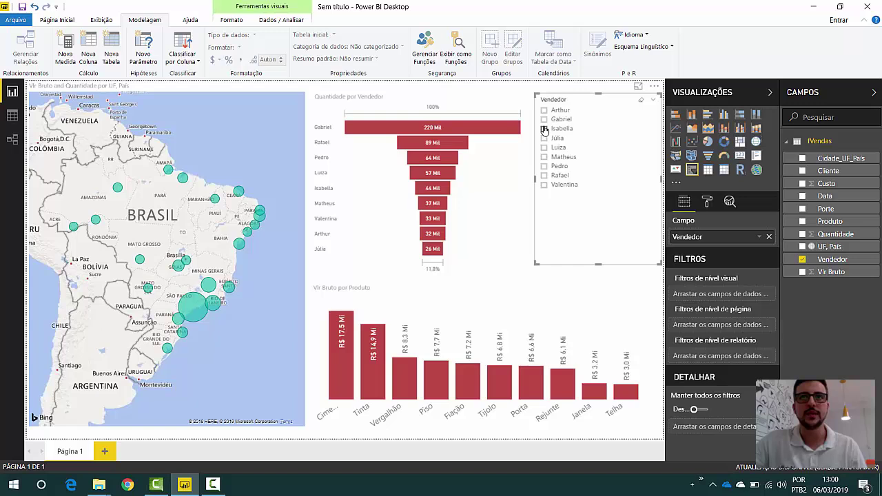
Step: Filter the report by the third seller, examine the map and the Cimento and Tinta column values, and clear the filter
click(544, 129)
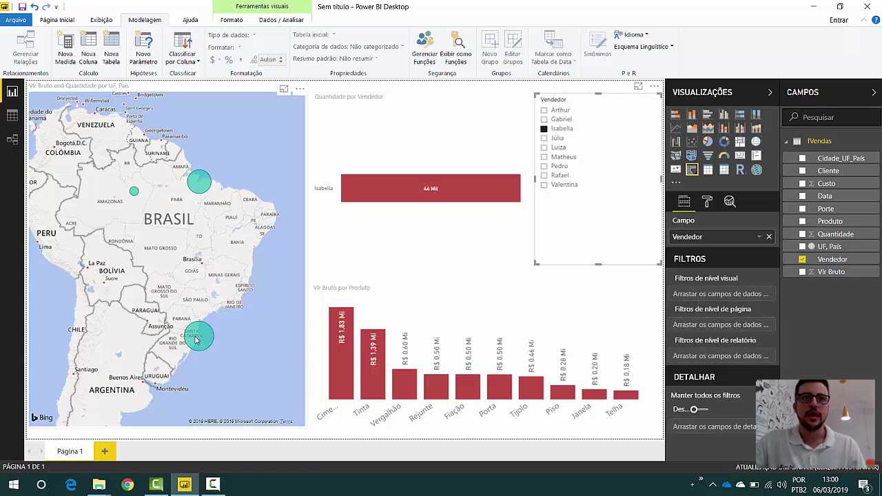
mouse_move(195, 339)
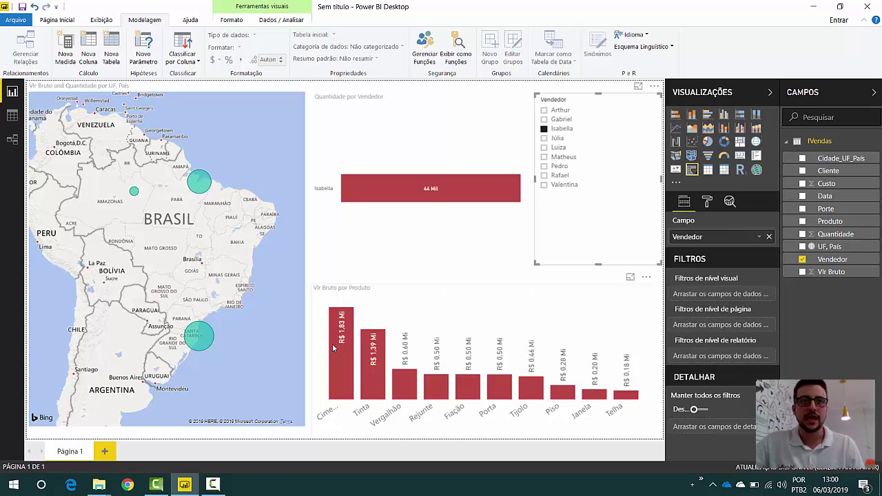
mouse_move(342, 323)
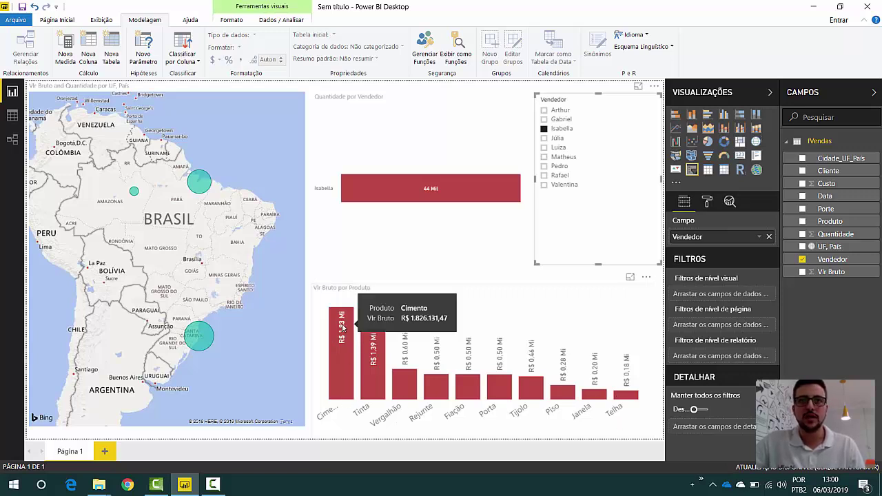
mouse_move(372, 360)
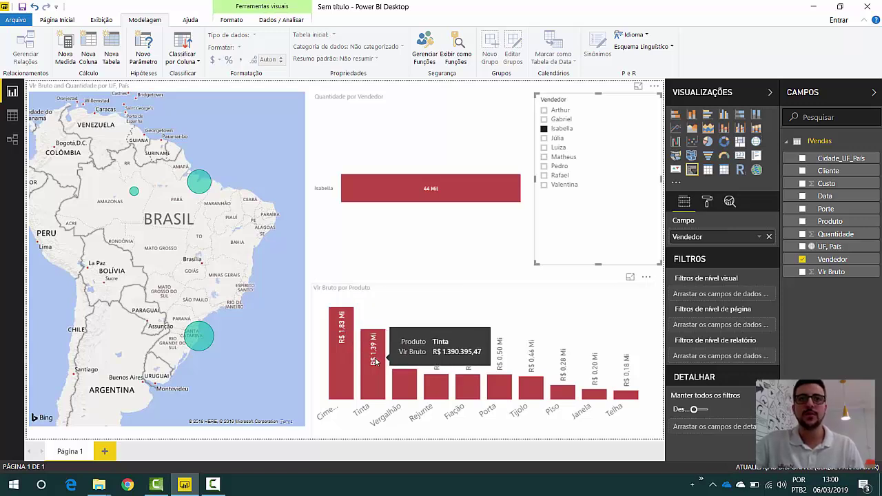
click(545, 129)
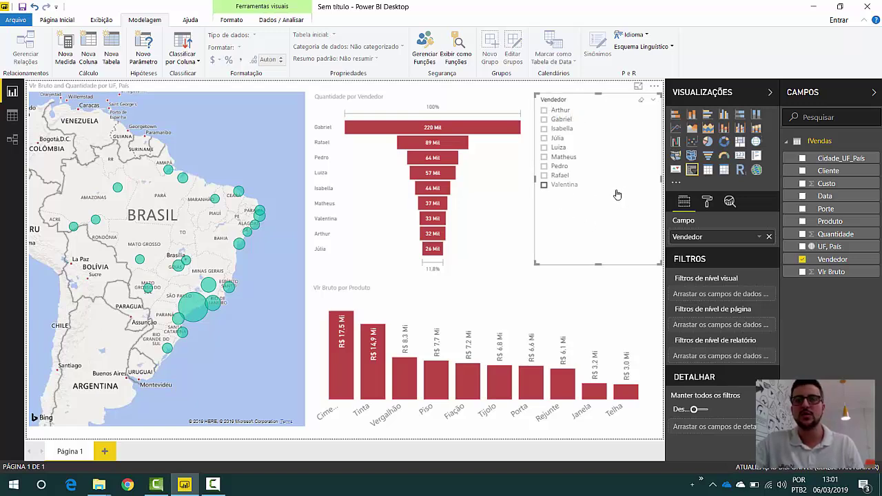
Step: Try the Suspenso type for the Vendedor slicer, expand and collapse its options, and return it to Lista
click(654, 103)
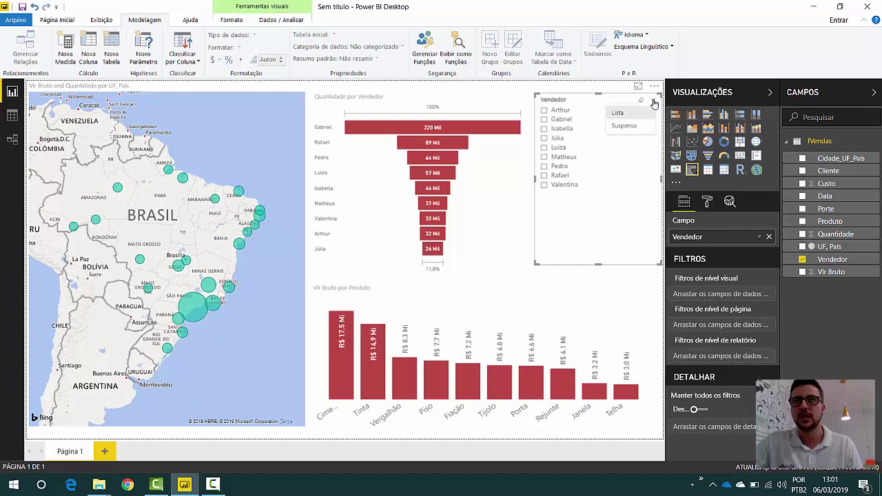
click(622, 115)
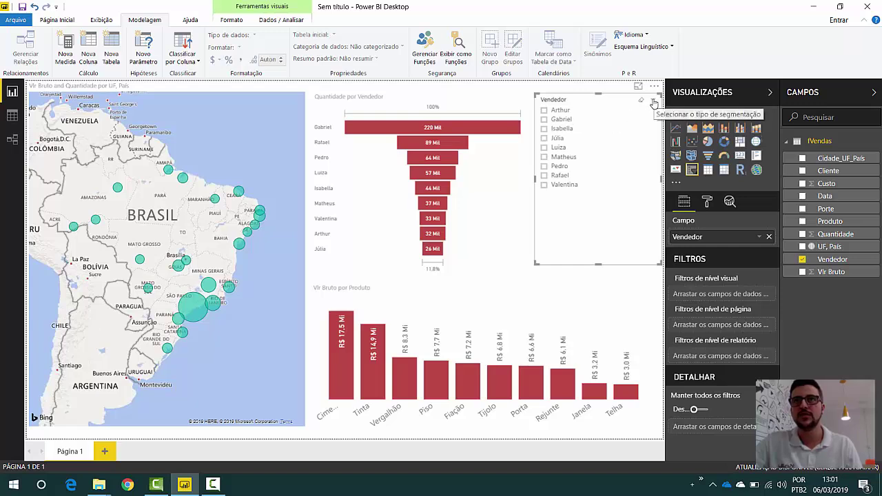
click(654, 102)
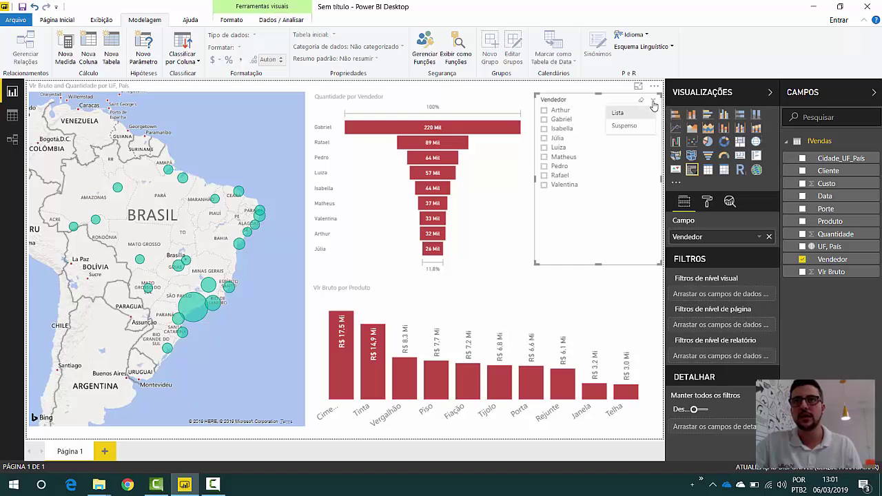
click(624, 126)
click(649, 117)
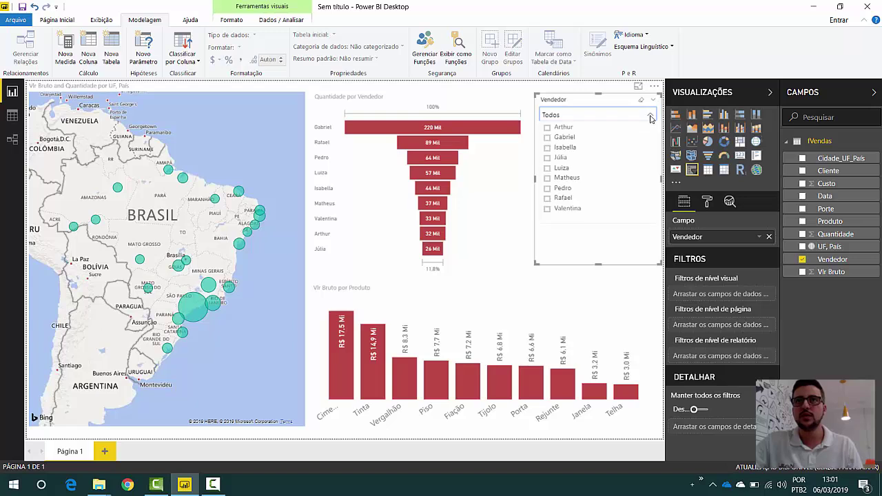
click(650, 117)
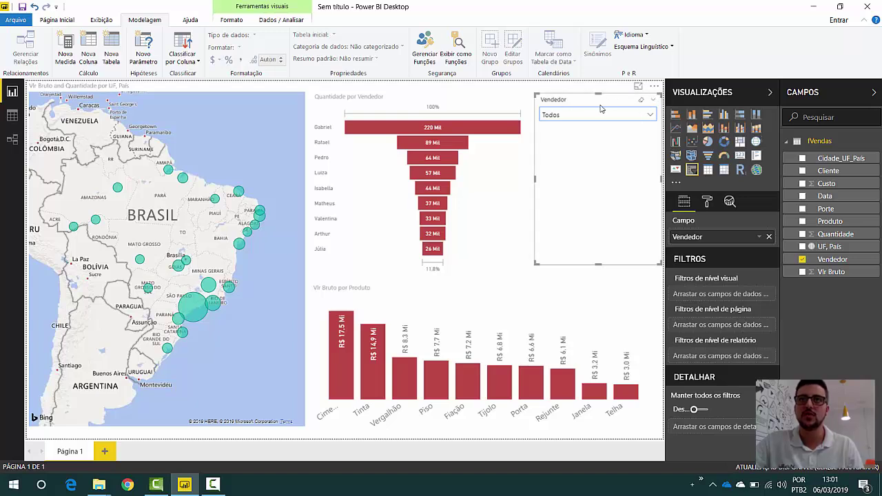
click(656, 102)
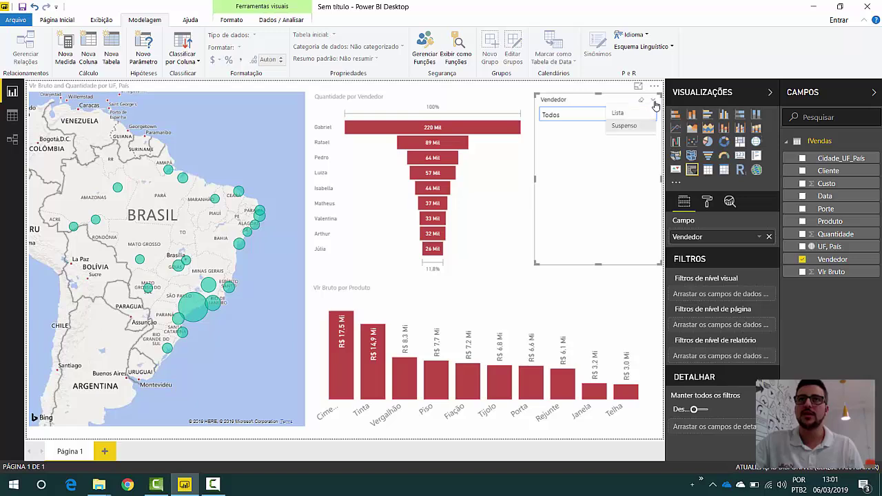
click(627, 122)
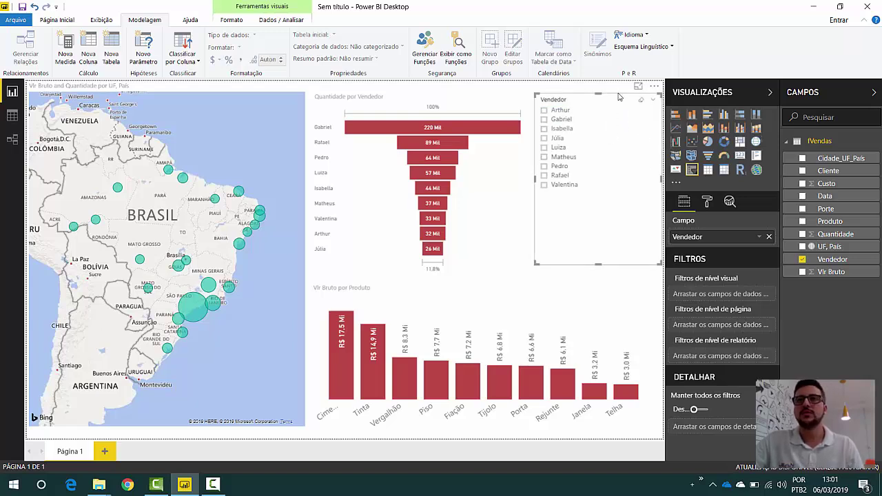
Step: Set the orientation of the Vendedor slicer to Horizontal in its general formatting options
click(706, 201)
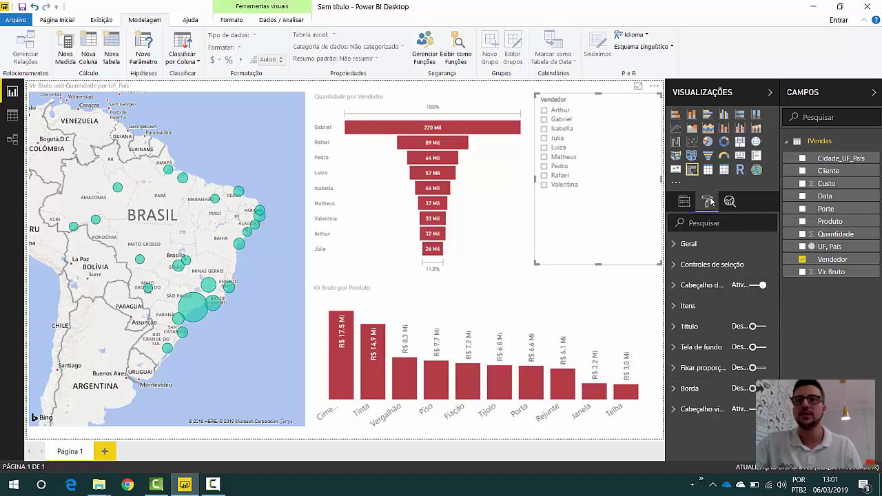
click(687, 246)
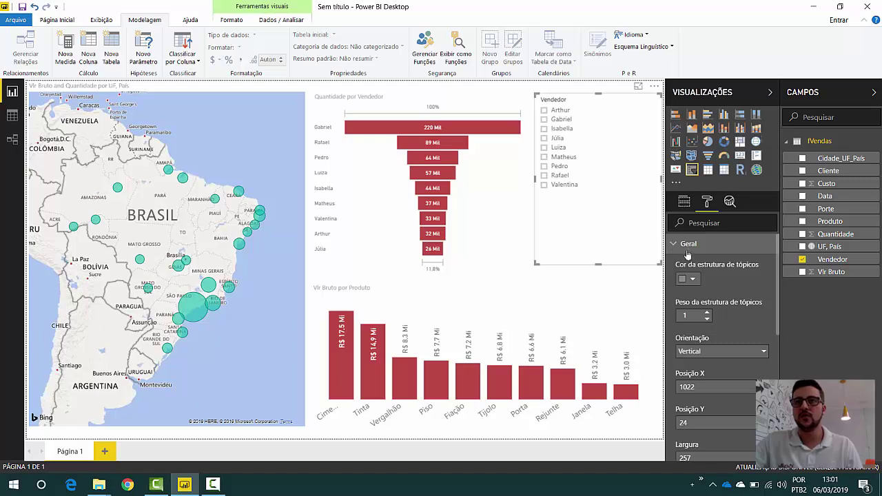
scroll(748, 279, down, 1)
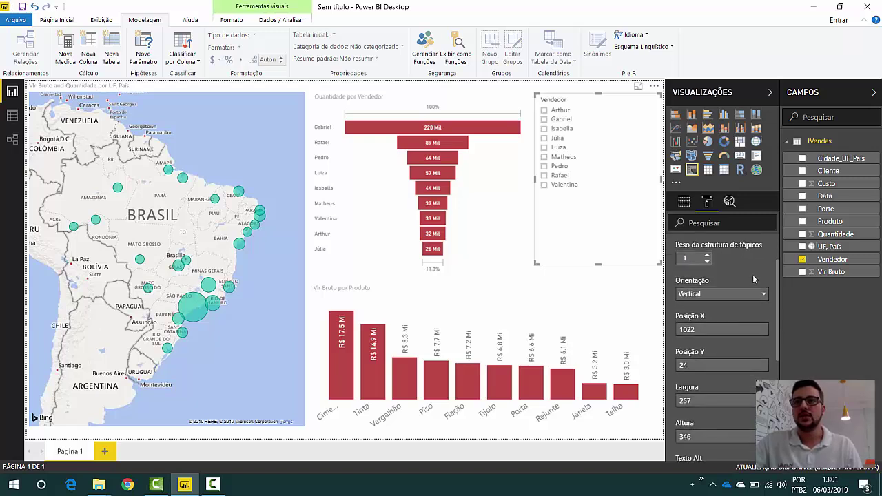
click(690, 295)
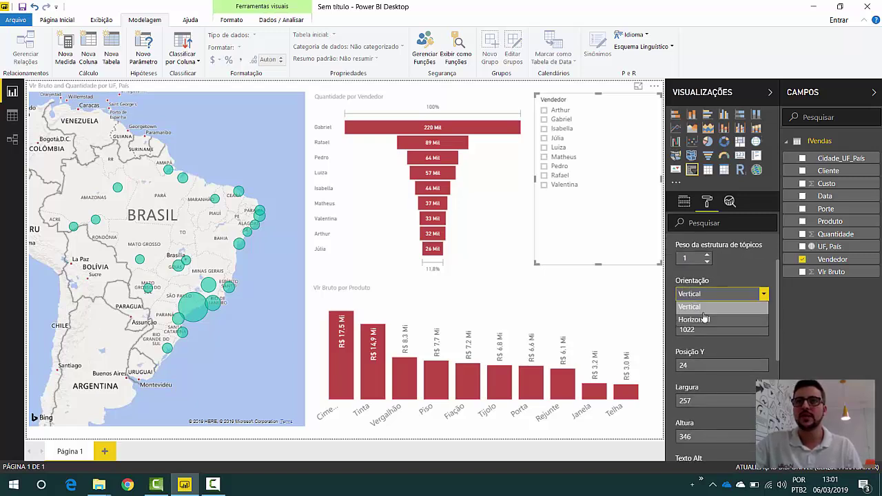
click(693, 319)
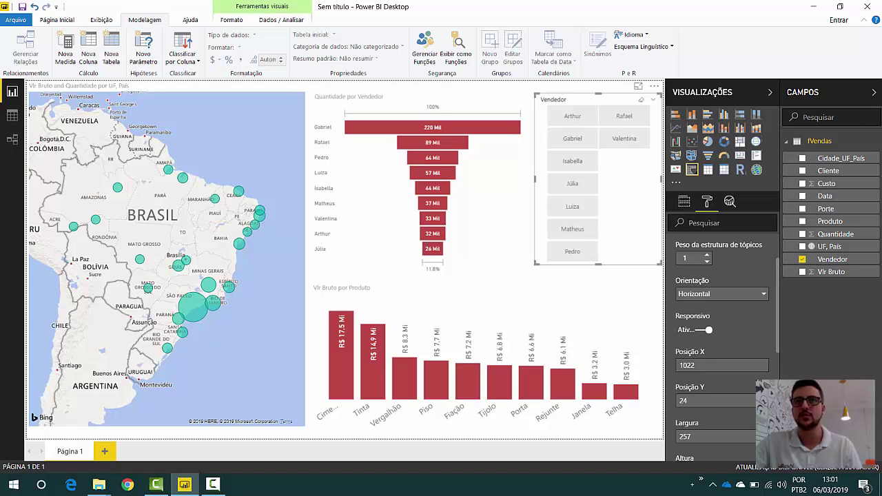
Step: Try the horizontal Vendedor slicer with the Responsivo option turned off and resize it slightly
click(708, 331)
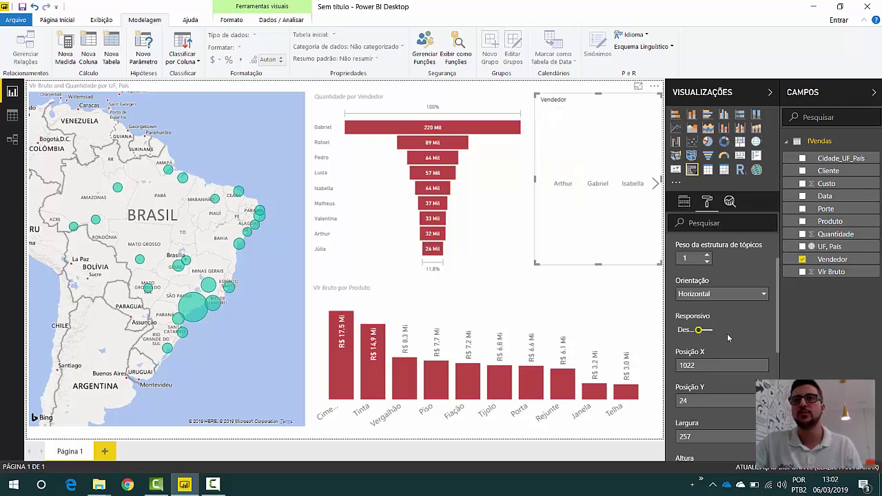
mouse_move(534, 263)
mouse_down()
mouse_move(514, 249)
mouse_move(383, 214)
mouse_move(407, 208)
mouse_move(521, 219)
mouse_move(554, 265)
mouse_move(209, 296)
mouse_move(69, 276)
mouse_move(207, 261)
mouse_move(541, 270)
mouse_up()
click(539, 274)
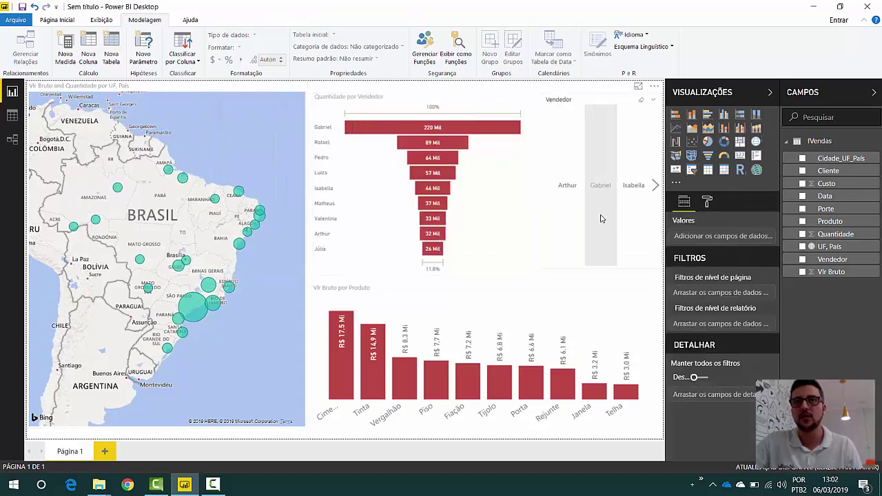
click(540, 272)
mouse_move(539, 272)
mouse_down()
mouse_move(375, 252)
mouse_move(132, 254)
mouse_move(416, 282)
mouse_move(532, 282)
mouse_move(535, 291)
mouse_move(541, 285)
mouse_move(508, 201)
mouse_move(548, 263)
mouse_move(542, 270)
mouse_move(555, 266)
mouse_move(519, 180)
mouse_move(417, 287)
mouse_move(534, 272)
mouse_up()
Step: Turn on Responsivo for the Vendedor slicer and enlarge it until the seller buttons form a three-by-three grid
click(707, 201)
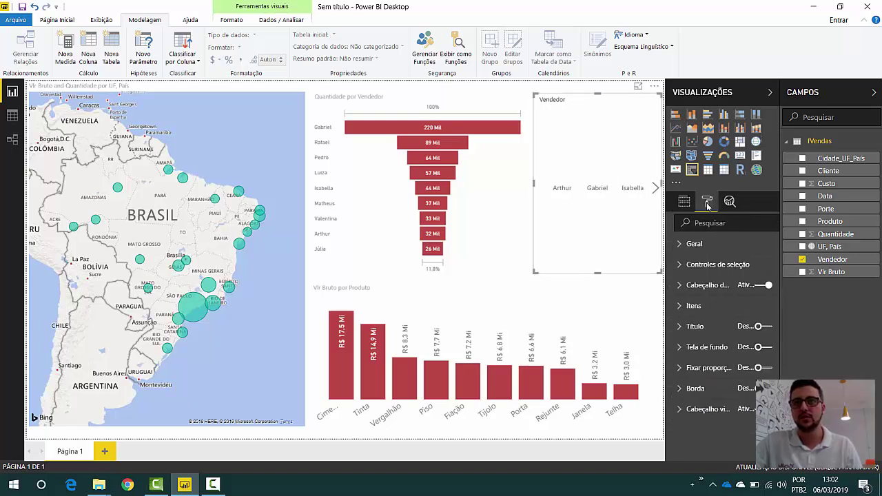
click(675, 246)
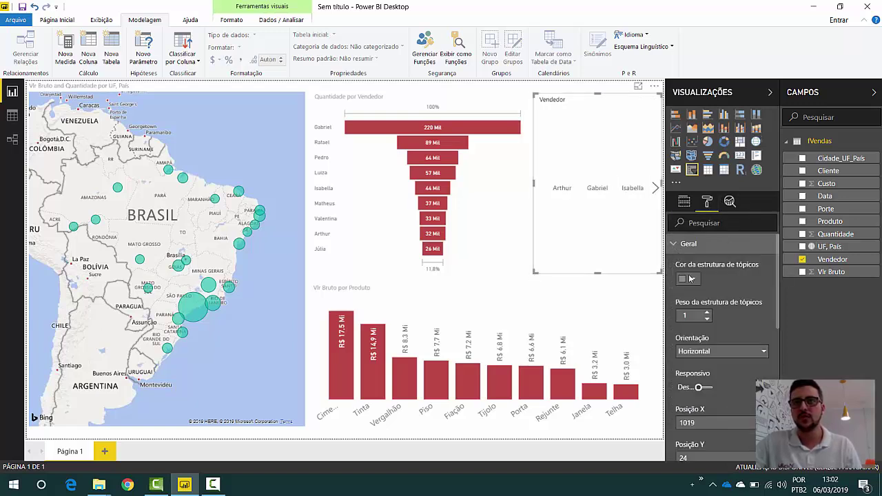
click(700, 388)
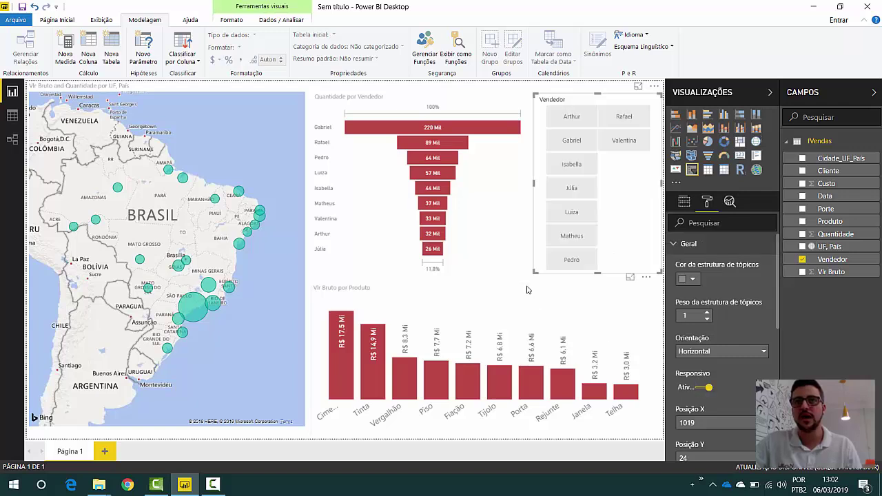
mouse_move(534, 273)
mouse_down()
mouse_move(468, 250)
mouse_move(423, 213)
mouse_move(234, 227)
mouse_move(190, 284)
mouse_move(146, 365)
mouse_move(246, 386)
mouse_move(558, 381)
mouse_move(565, 327)
mouse_move(557, 293)
mouse_move(523, 288)
mouse_move(528, 283)
mouse_up()
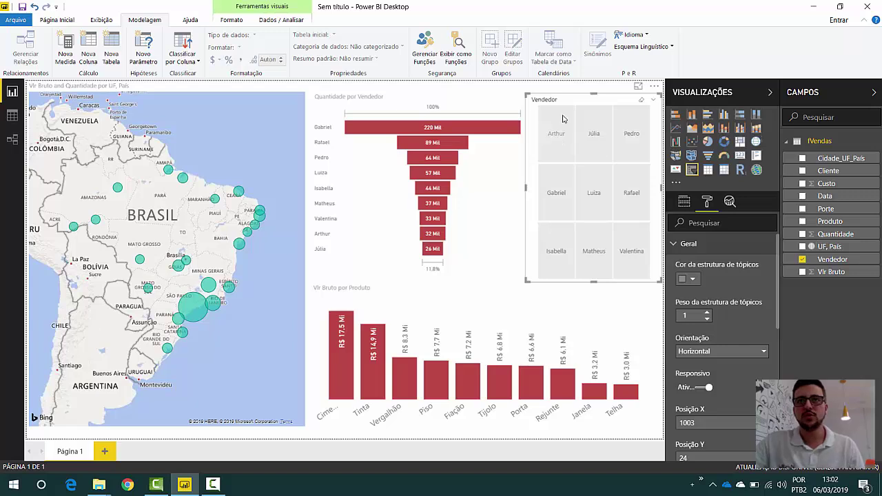
Step: Format the Vendedor slicer's items with the charts' dark red as background and white as font colour
click(674, 248)
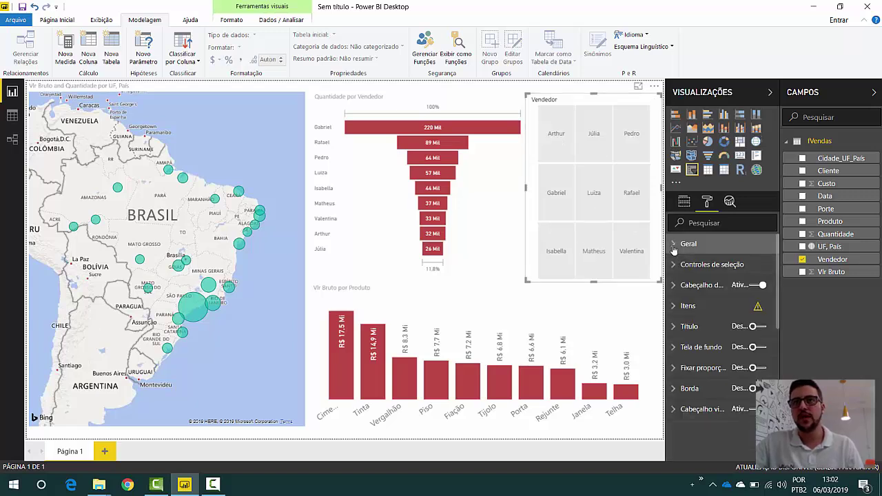
click(683, 305)
scroll(744, 357, down, 2)
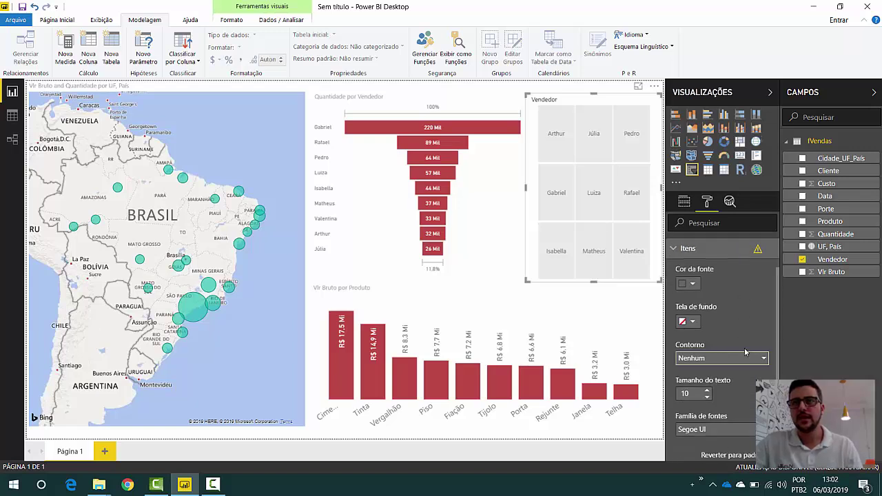
click(693, 323)
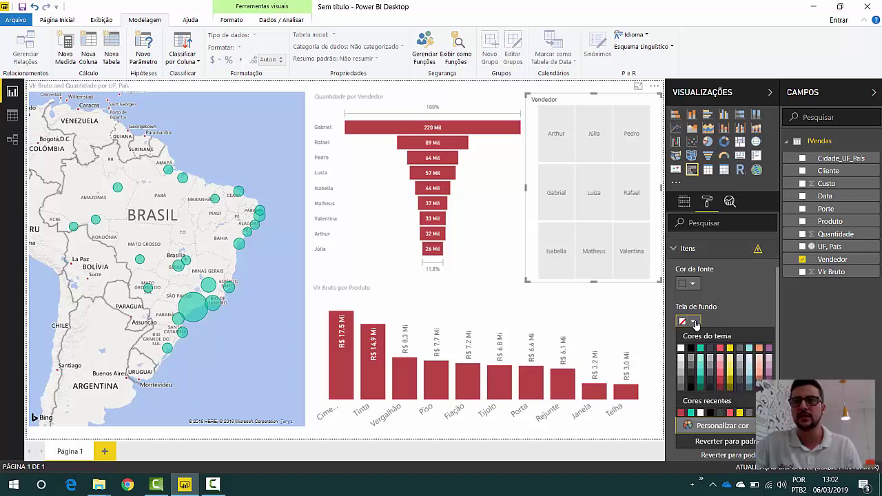
click(680, 413)
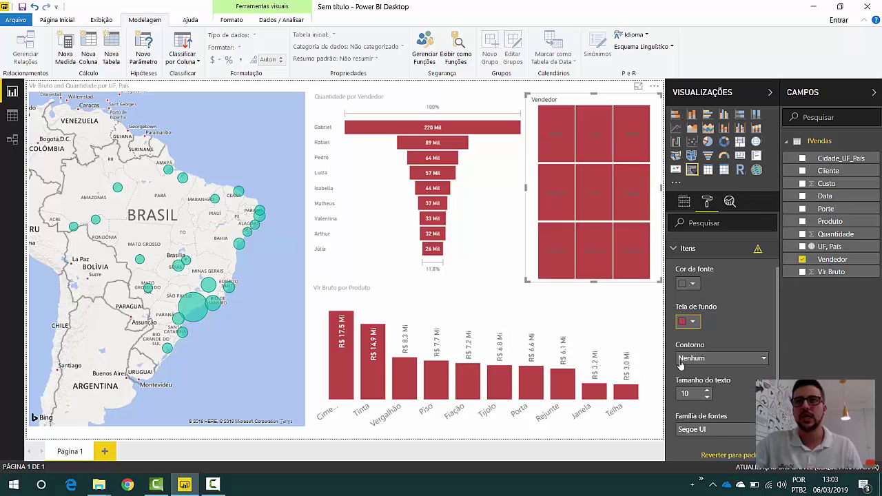
click(693, 285)
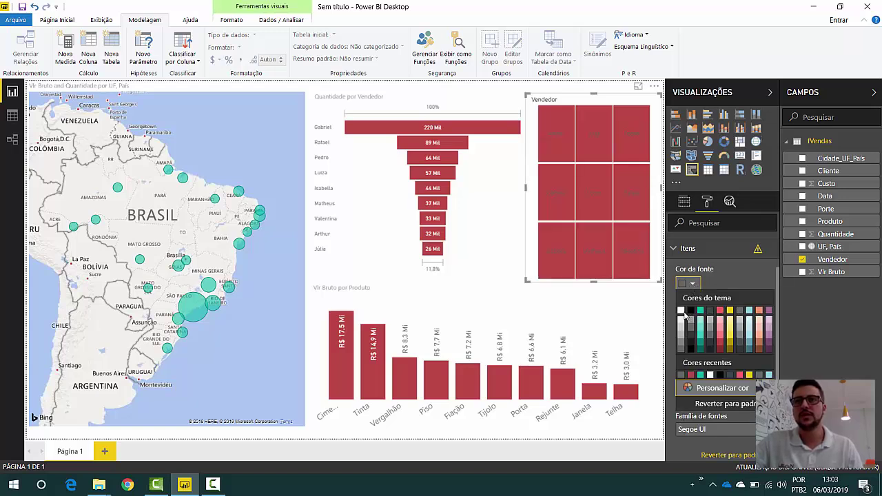
click(680, 311)
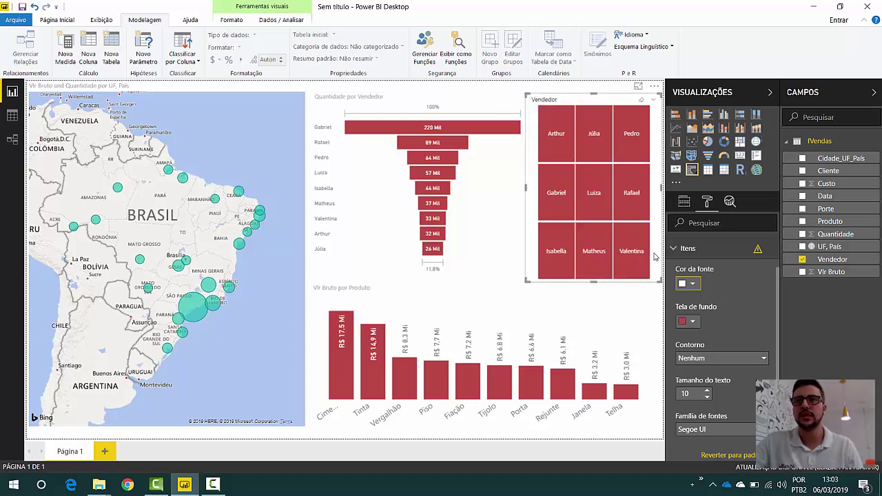
click(674, 252)
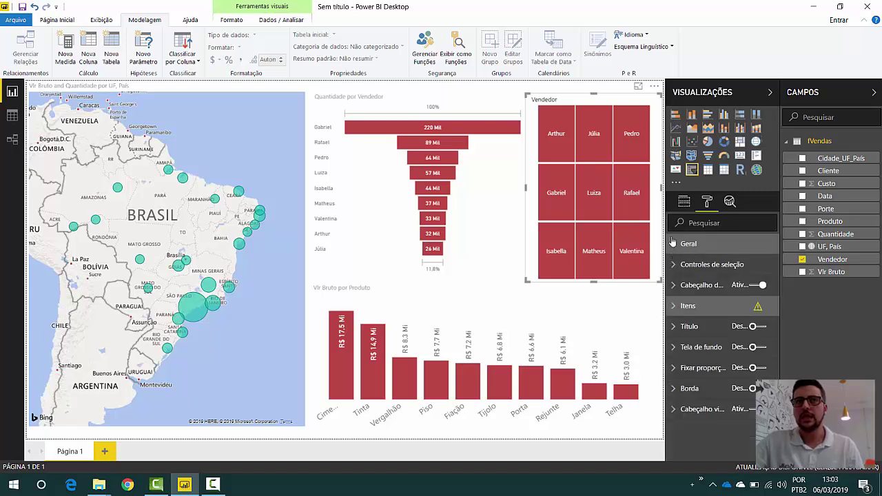
Step: Change the default data colour of the sales map's bubbles to the same dark red as the charts
click(228, 93)
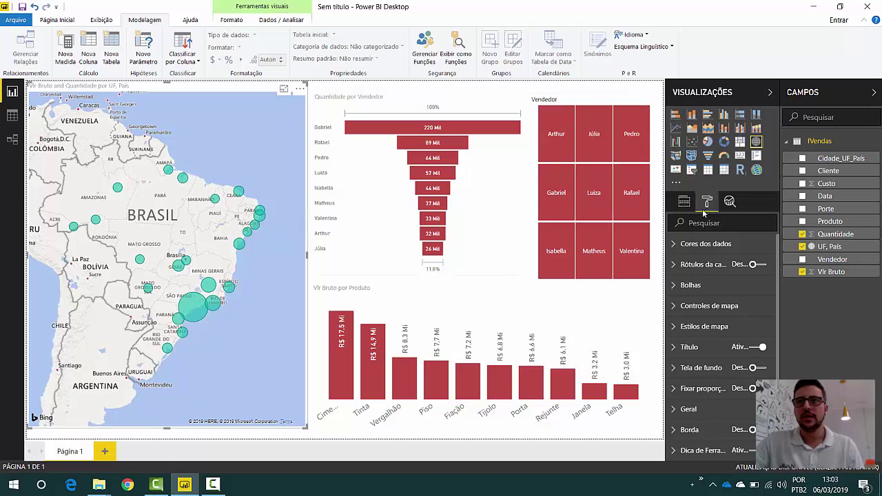
click(673, 245)
click(692, 279)
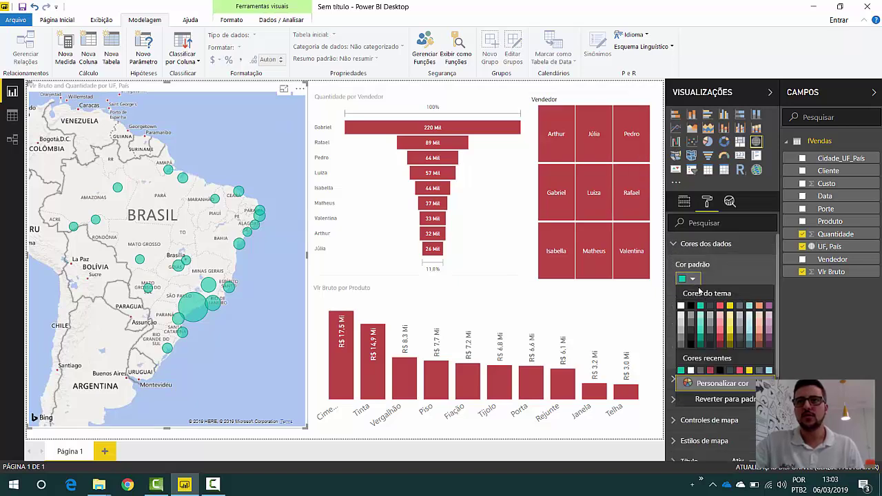
click(709, 371)
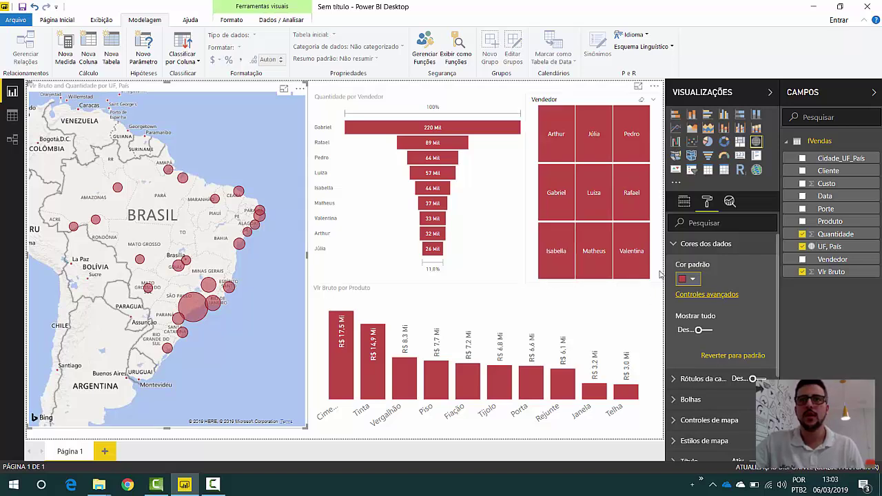
Step: Test the cross-highlighting of the report with the Cimento column of the product chart and clear the selection
click(544, 100)
click(521, 88)
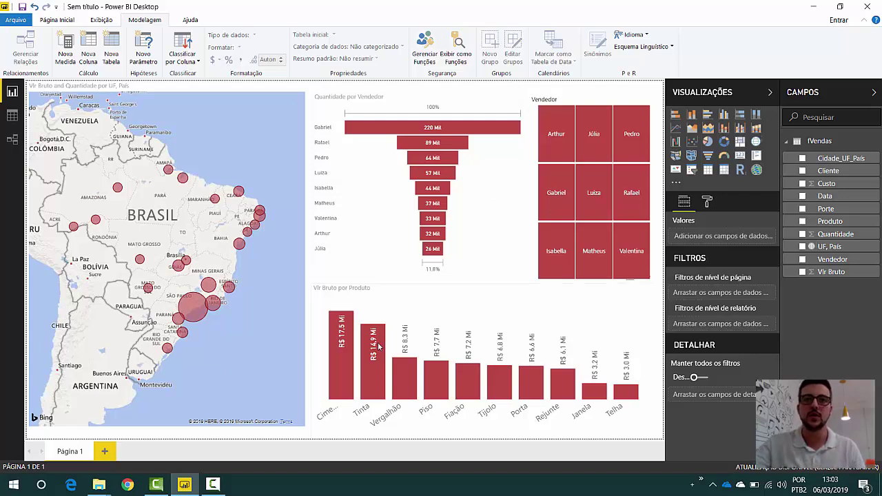
click(341, 366)
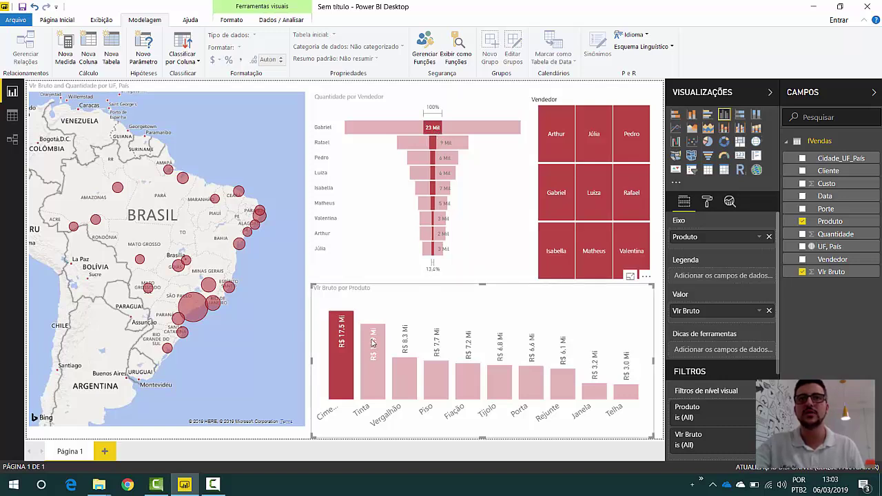
click(339, 371)
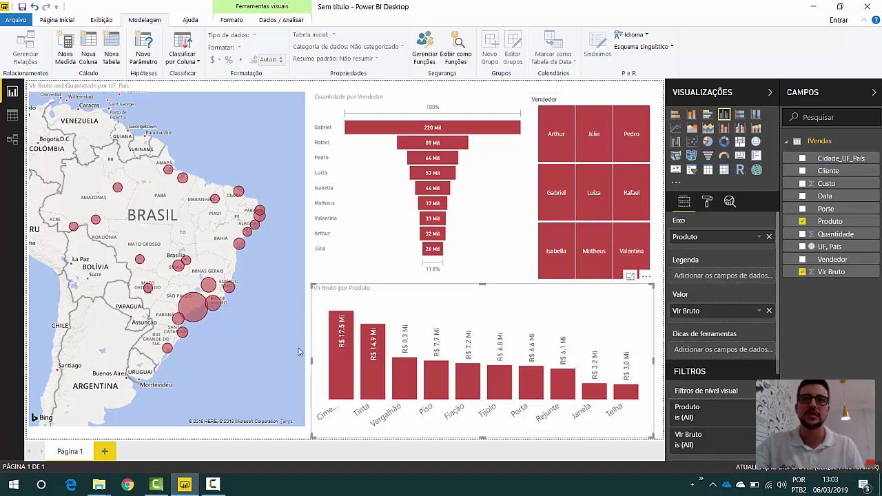
Step: Rename the report page Página 1 as vendas
double_click(71, 452)
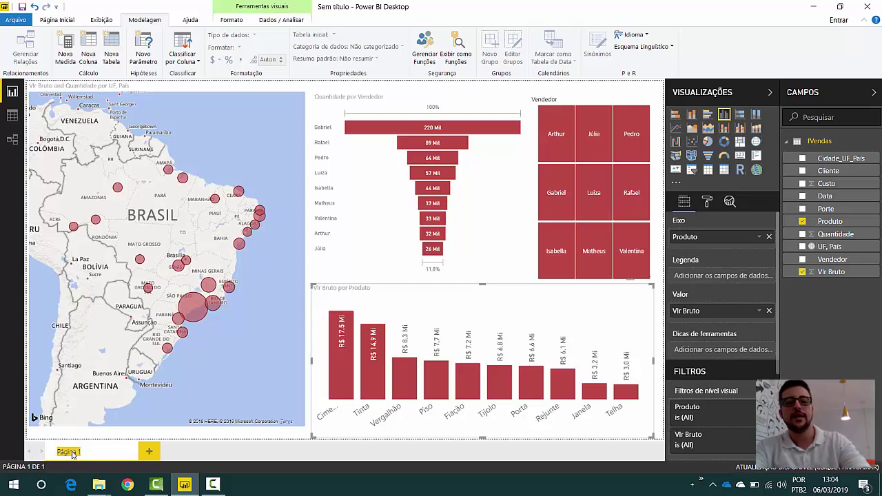
text(vendas)
key(Return)
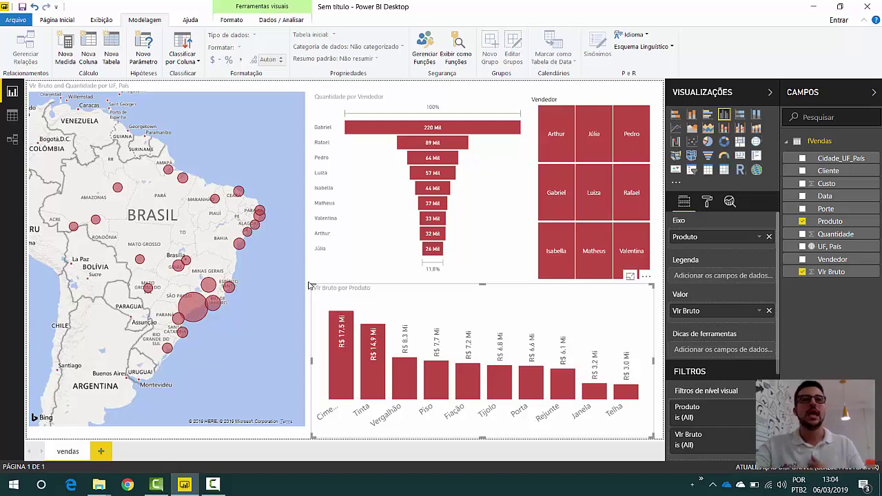
click(71, 22)
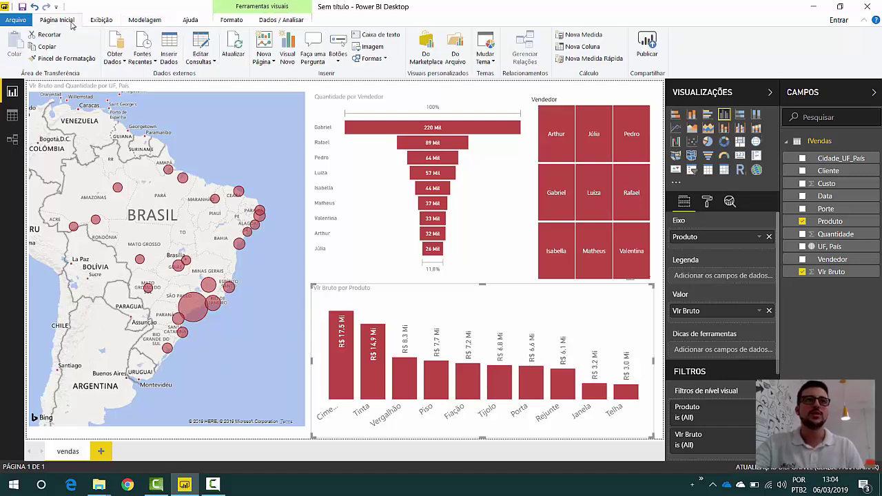